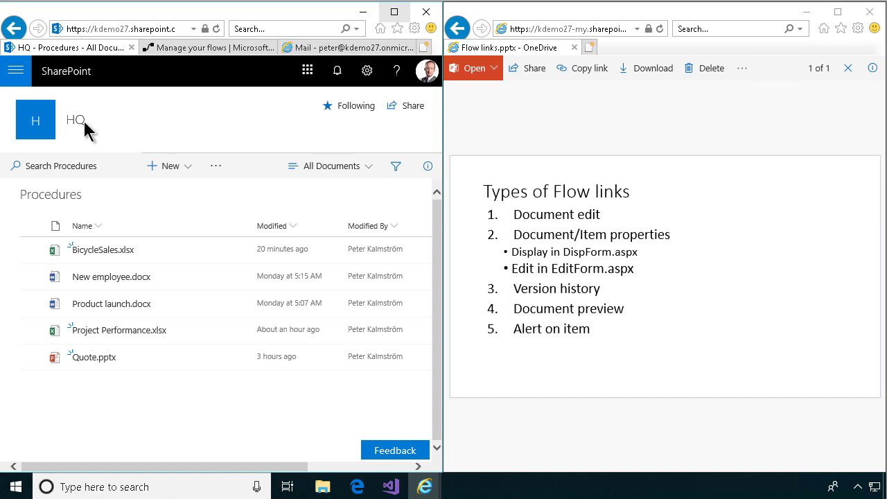
Switch to the Outlook inbox and follow the Edit document link in the New procedure BicycleSales email
click(192, 50)
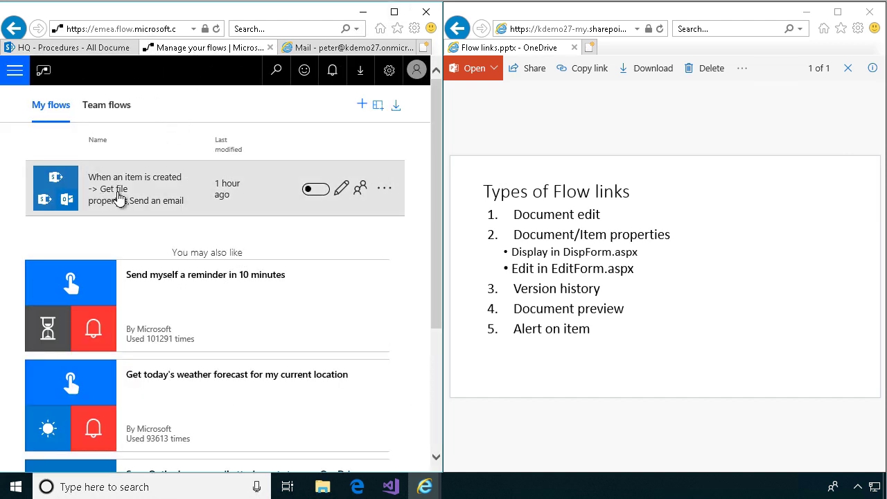
click(326, 48)
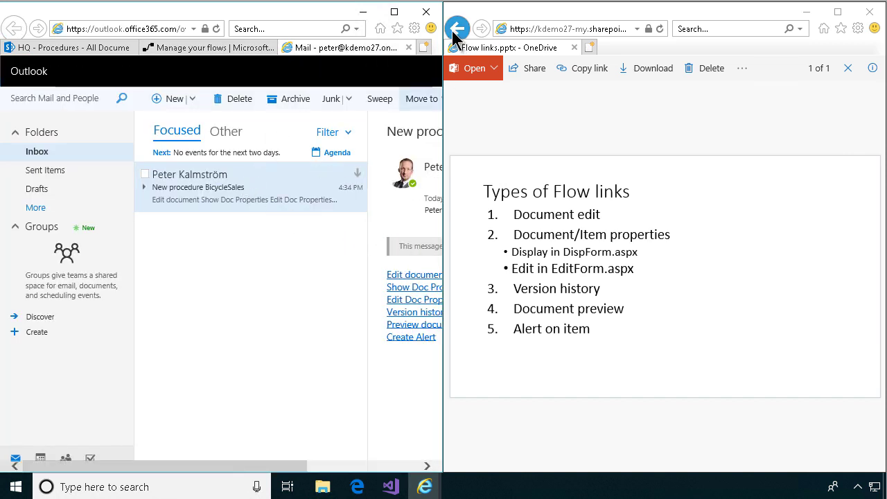
click(395, 12)
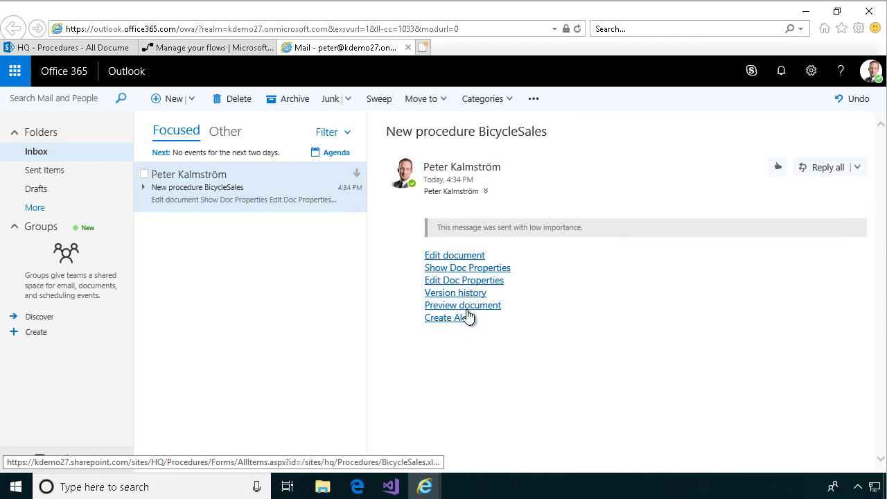
click(469, 258)
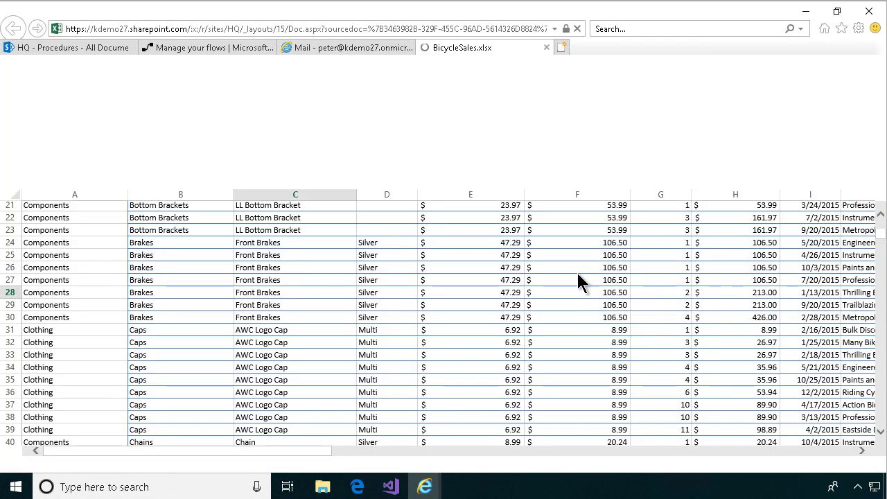
Follow the email's Show Doc Properties and Edit Doc Properties links to view the BicycleSales.xlsx property forms
click(351, 49)
click(460, 268)
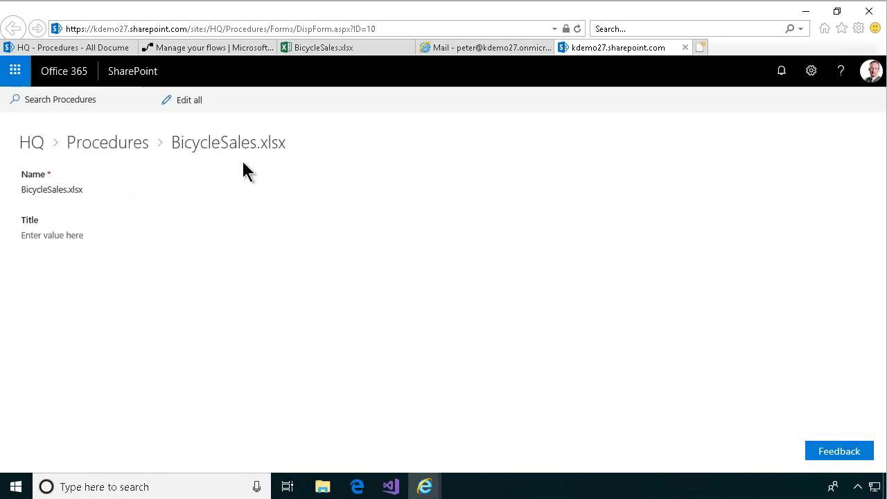
click(481, 47)
click(468, 284)
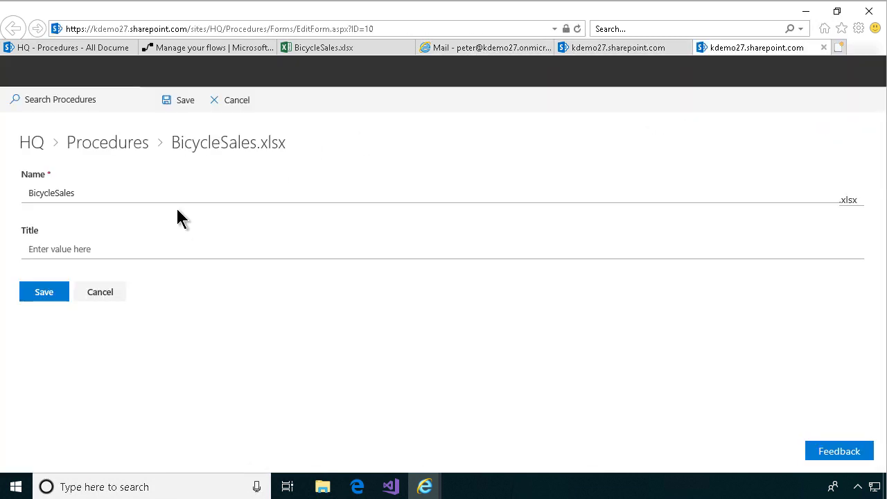
click(85, 249)
Follow the email's Version history and Preview document links for BicycleSales.xlsx
click(494, 48)
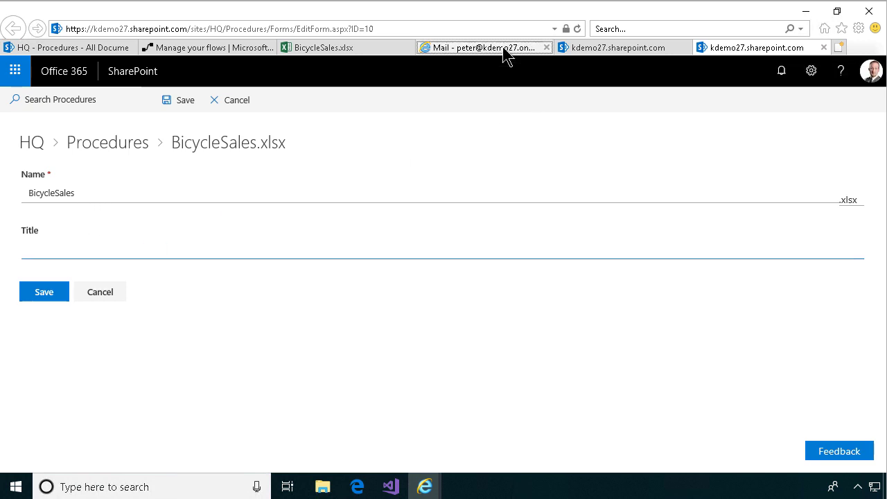
click(458, 297)
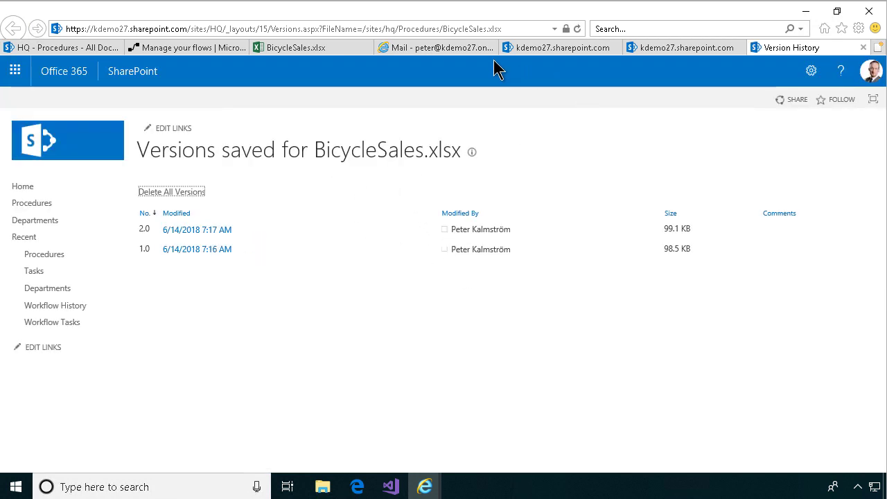
click(439, 49)
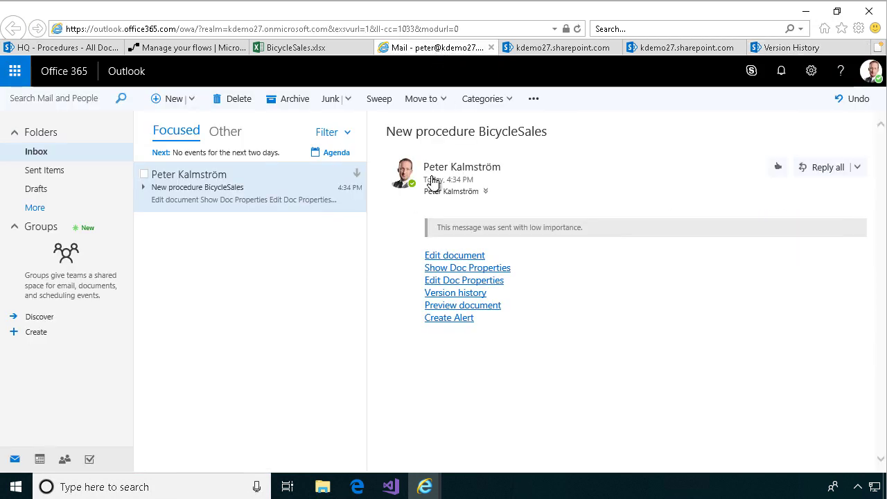
click(455, 305)
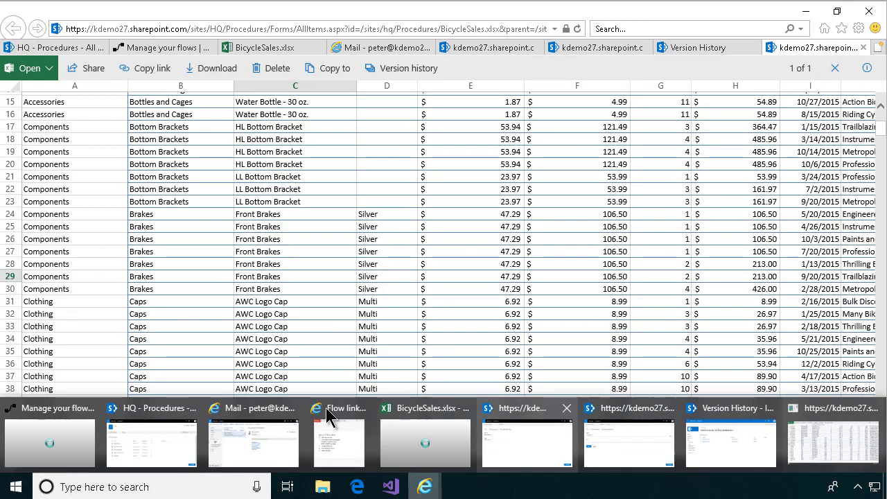
Check the Types of Flow links slide and return to the BicycleSales.xlsx preview
click(325, 410)
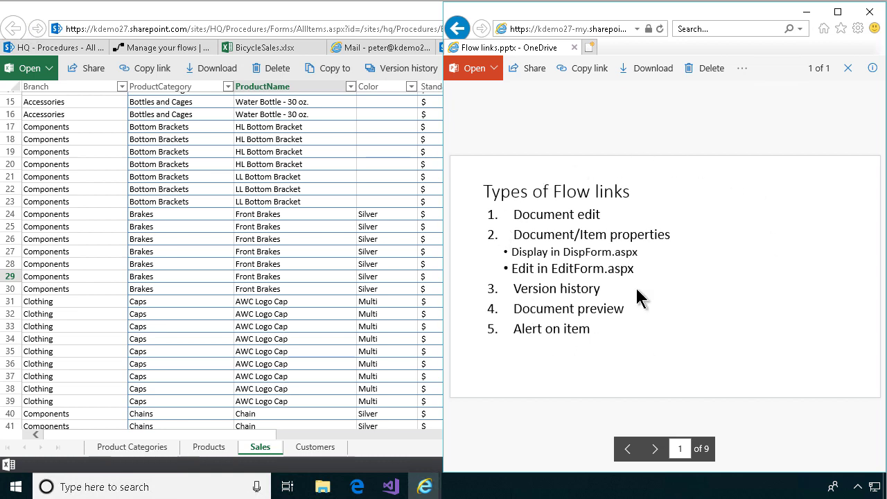
click(320, 22)
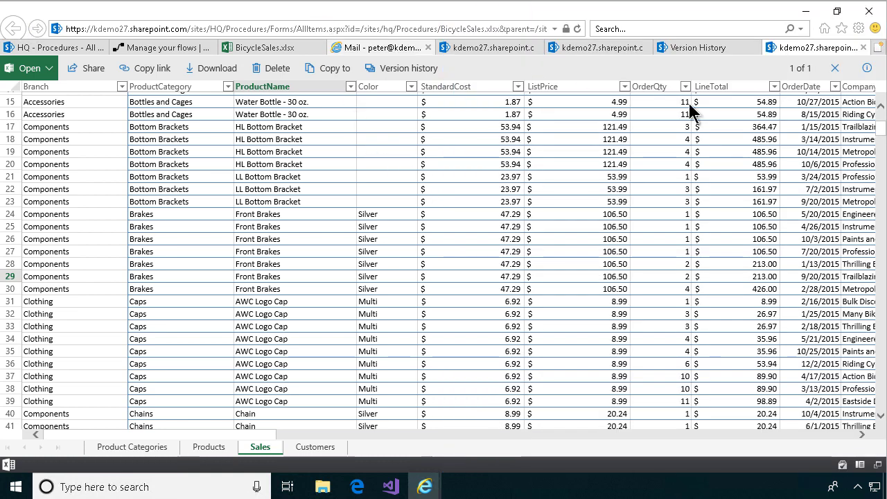
click(395, 256)
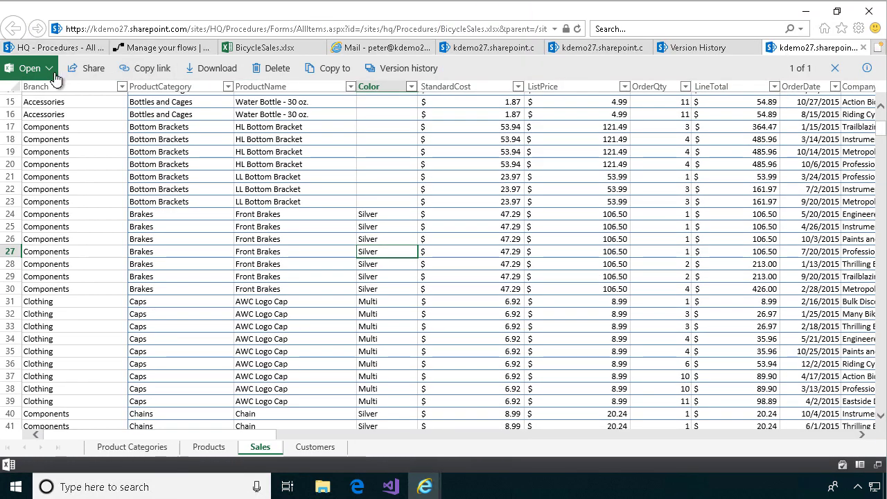
View the new alert form through the email's Create Alert link and close the SharePoint pages opened from the email
click(863, 47)
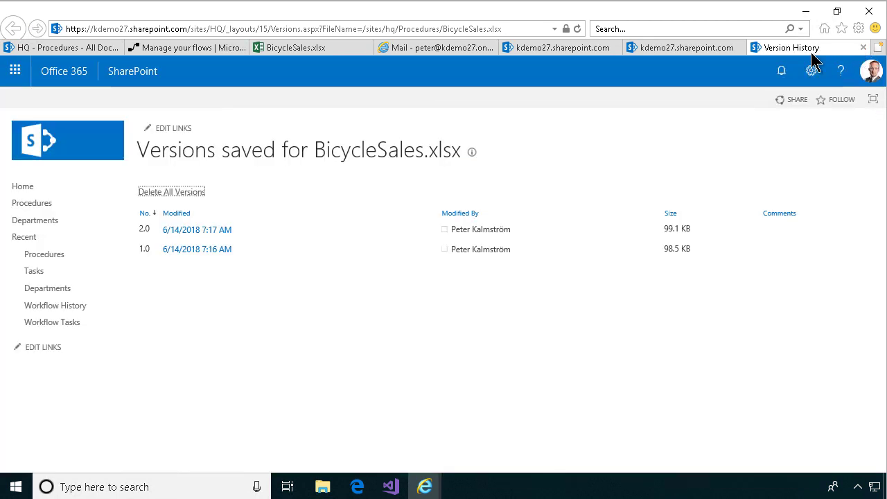
click(413, 48)
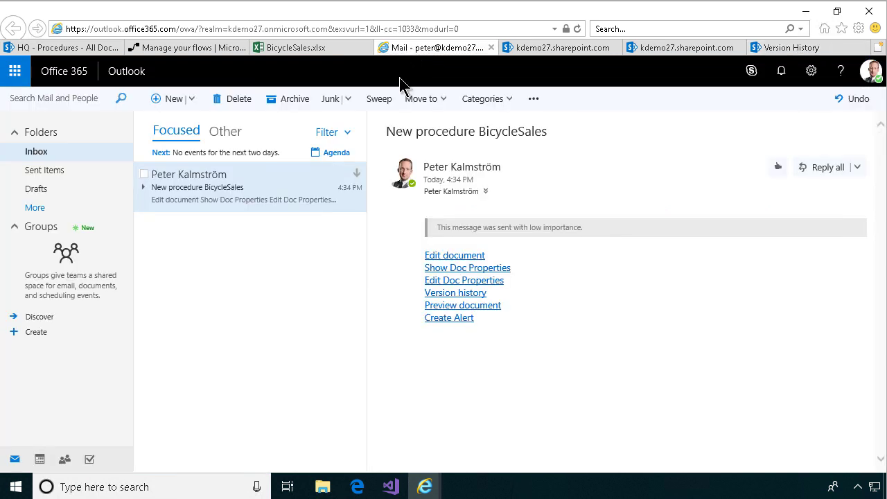
click(466, 326)
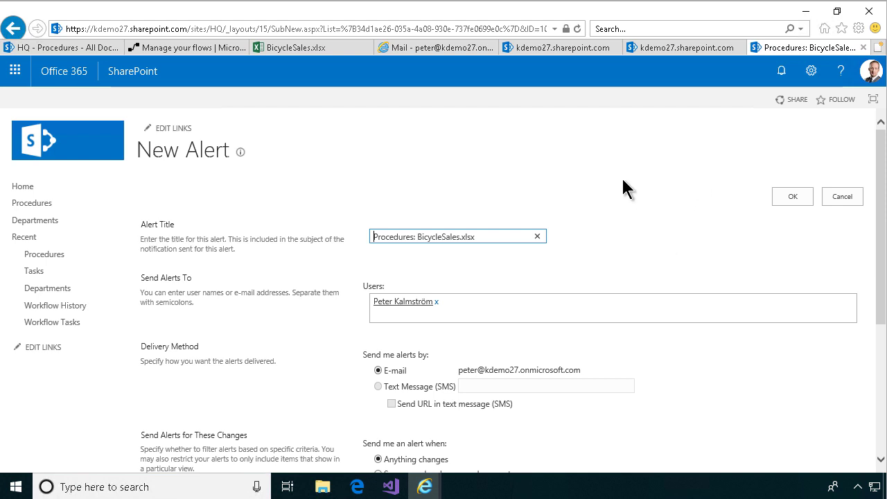
click(863, 47)
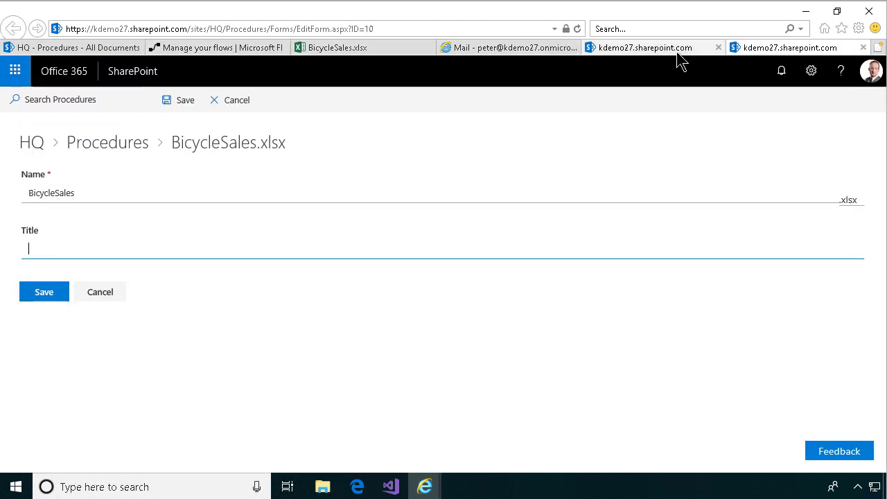
click(863, 47)
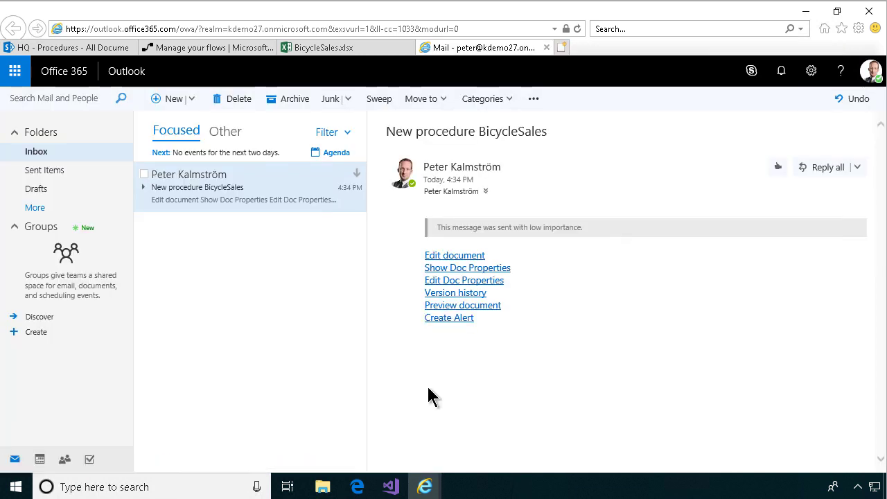
Switch to Visual Studio, examine the item IDs in the HTML page's link URLs, and compare them with the Procedures library's ID column
click(391, 486)
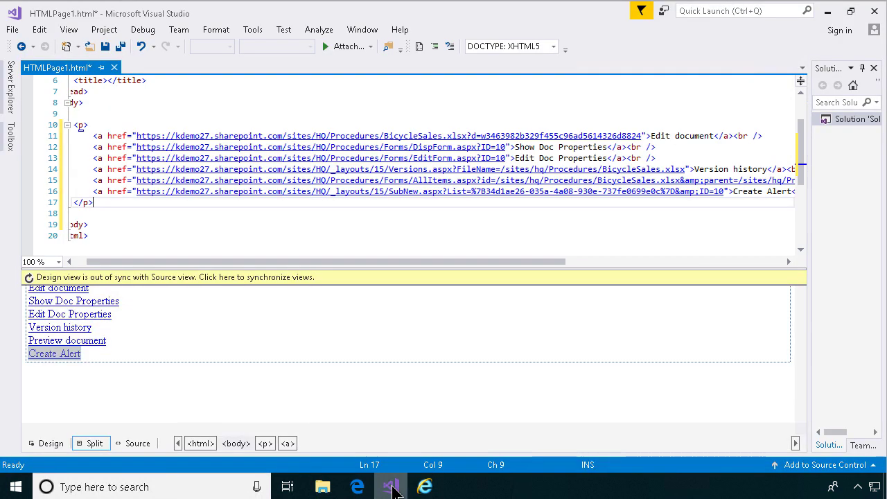
click(212, 212)
click(183, 304)
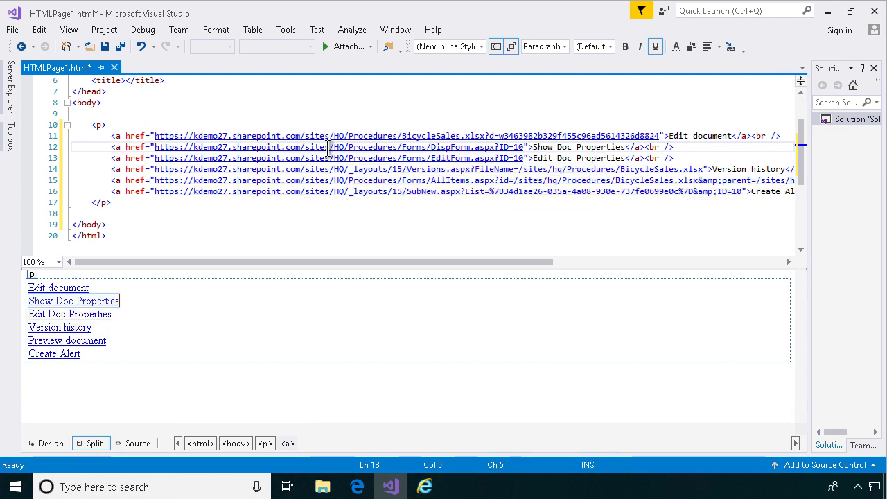
drag(451, 261, 286, 247)
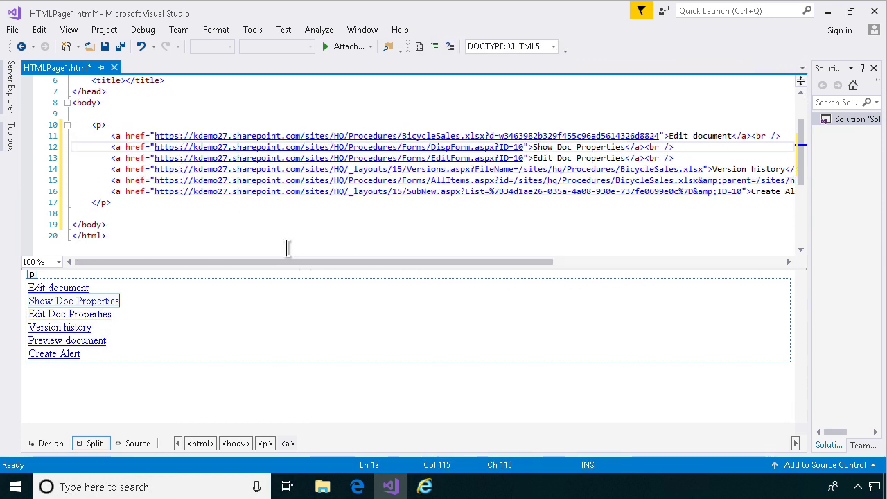
click(517, 147)
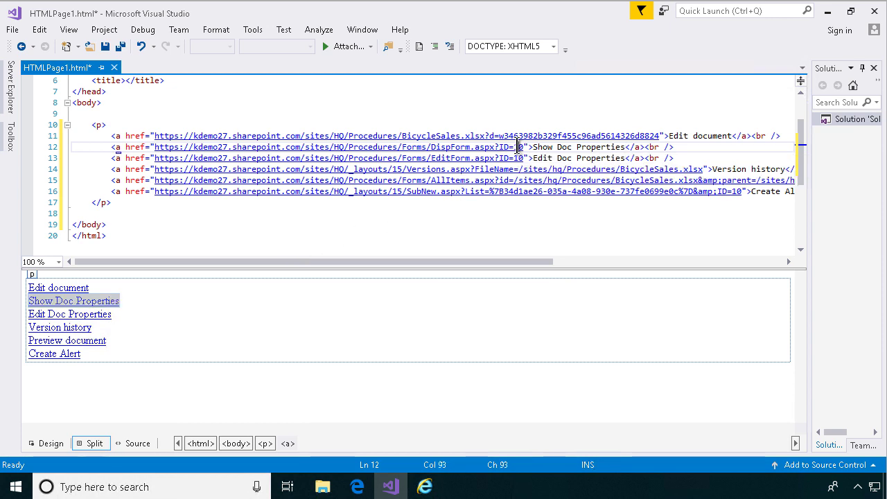
double_click(519, 158)
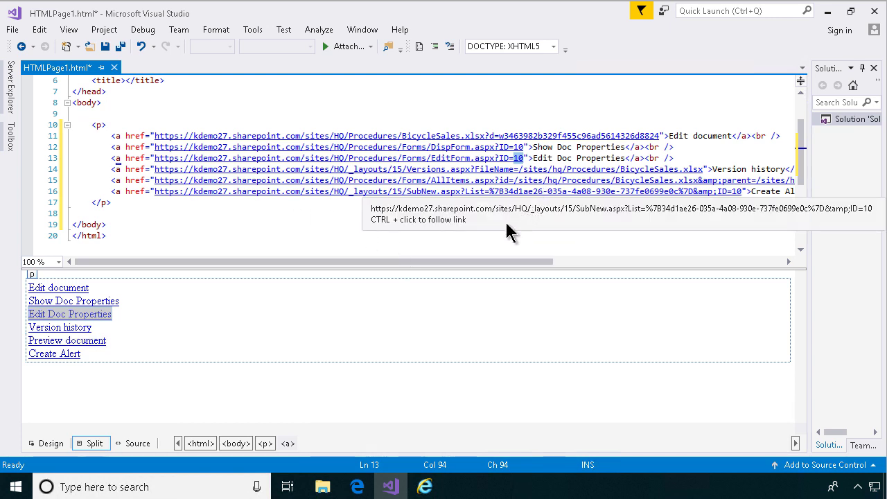
mouse_move(425, 488)
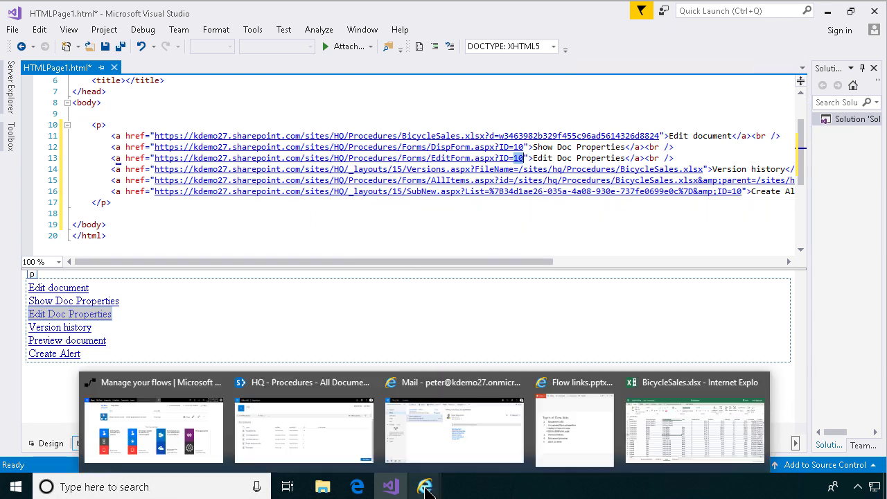
click(307, 446)
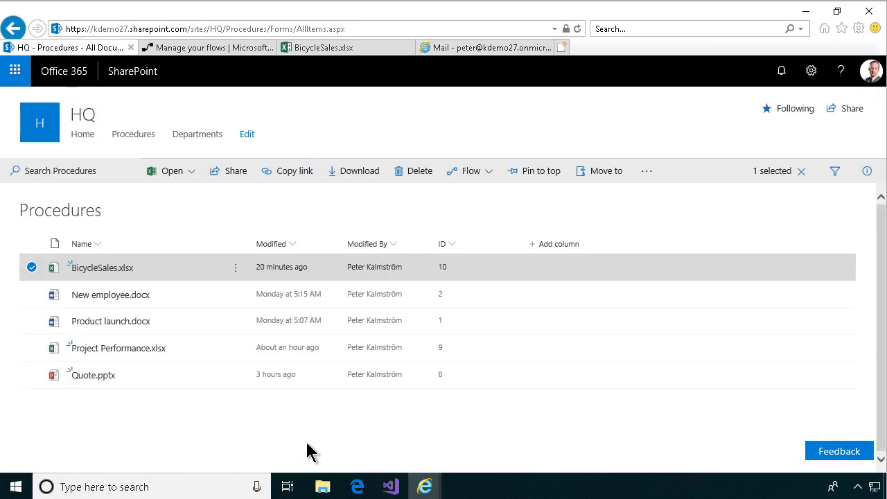
Switch to Microsoft Flow and create a blank flow with the SharePoint trigger When an item is created
click(187, 48)
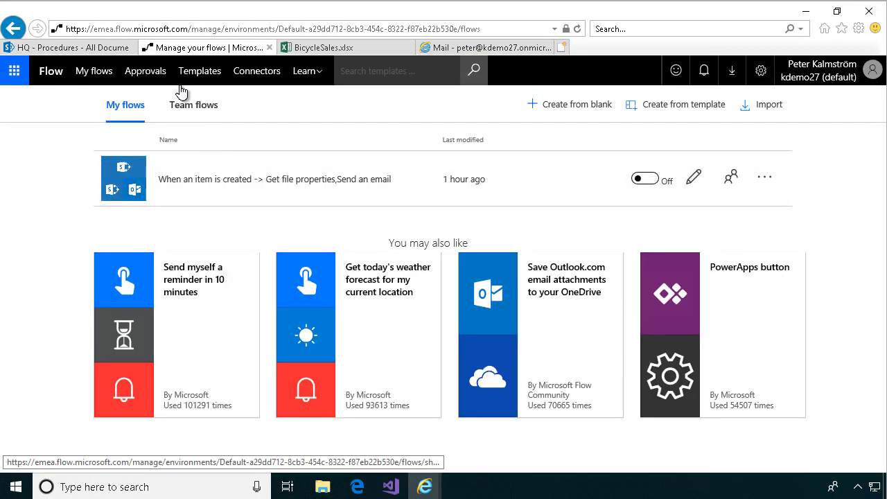
click(566, 106)
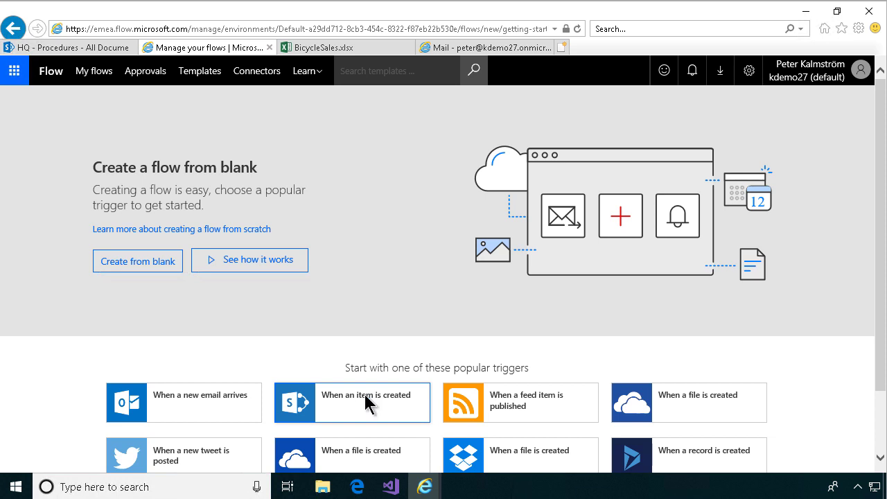
scroll(367, 406, down, 1)
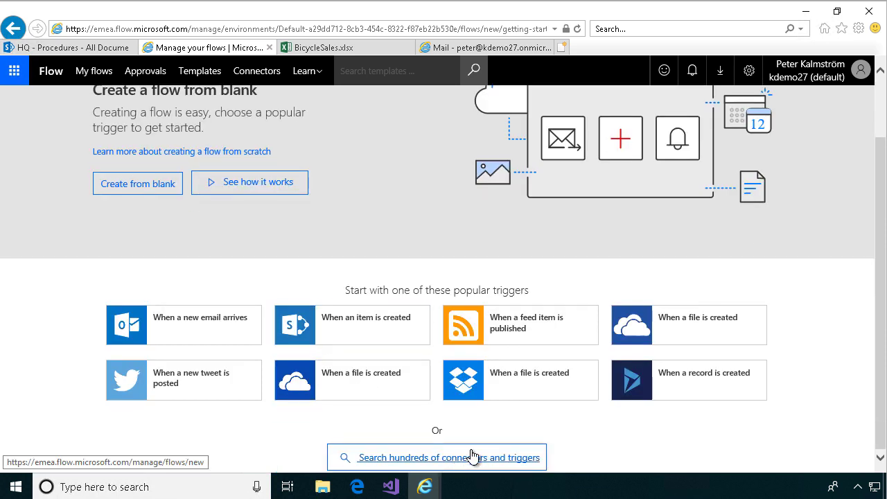
click(516, 461)
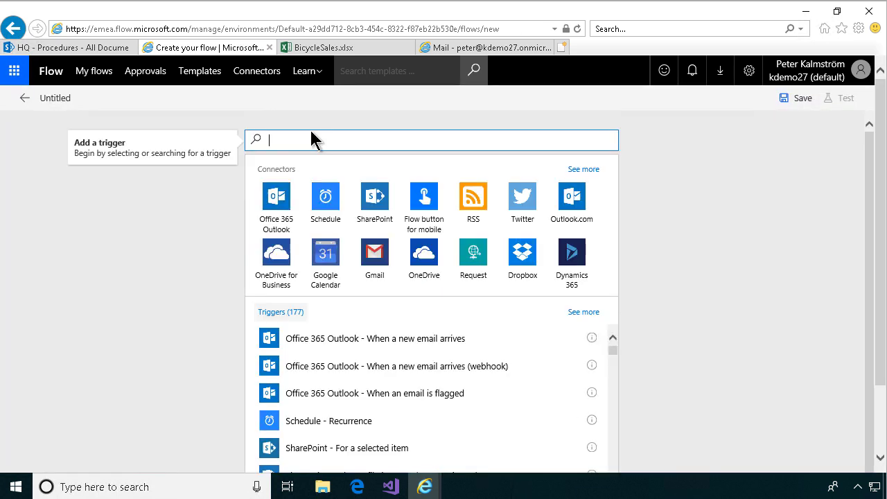
click(374, 199)
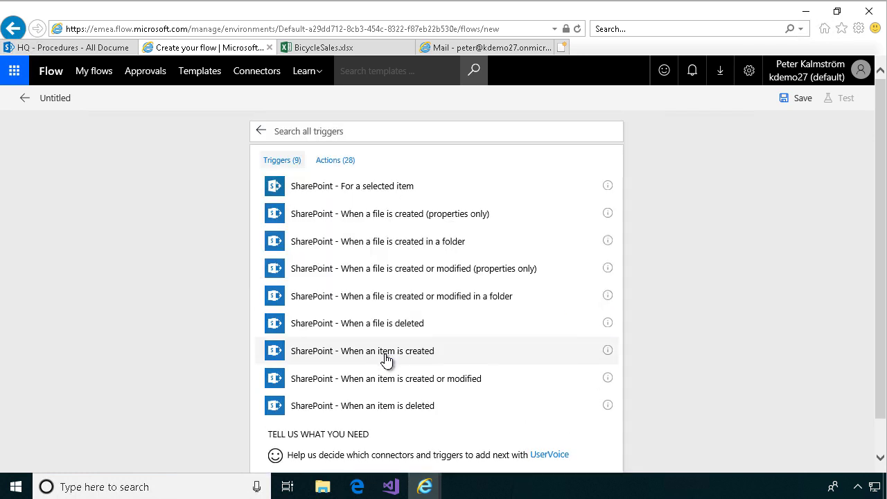
click(384, 353)
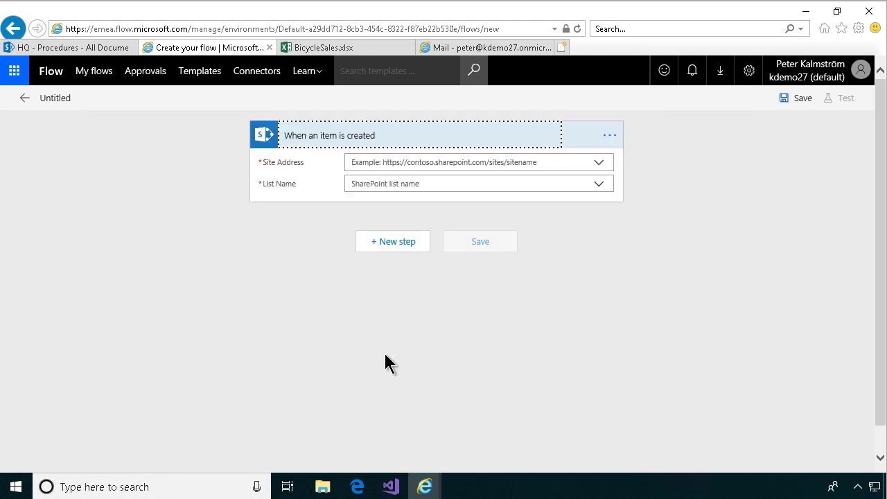
click(603, 168)
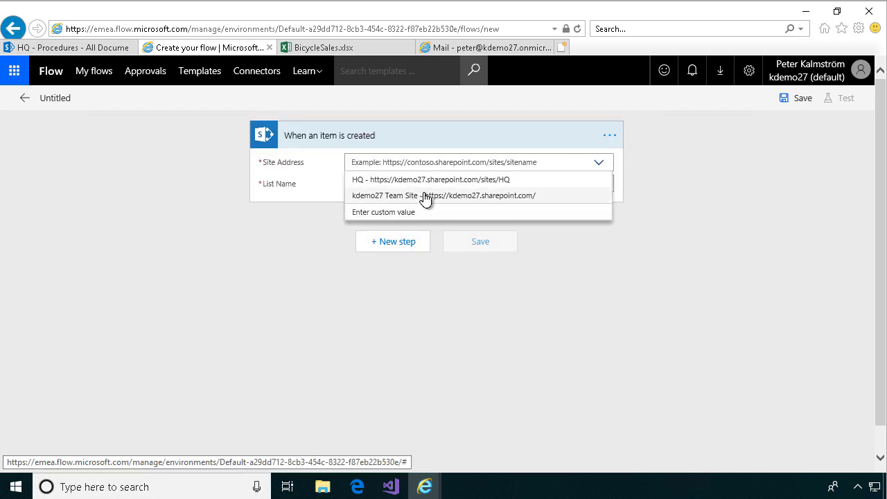
click(433, 181)
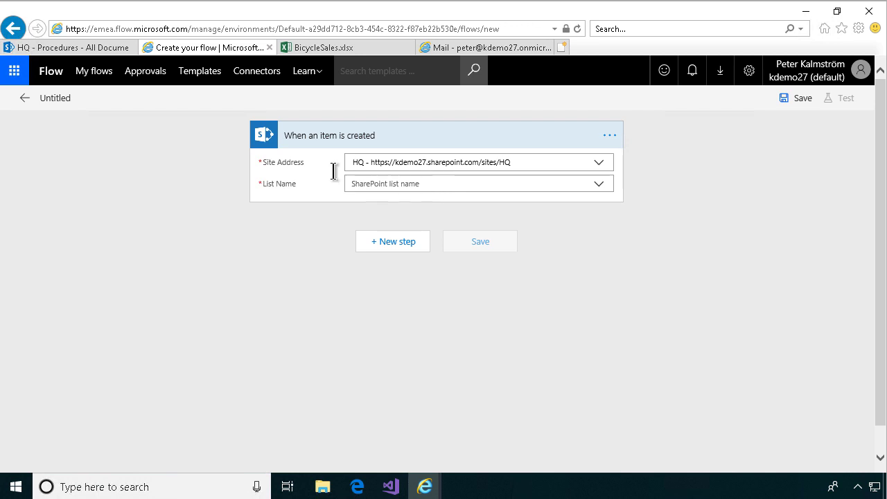
click(59, 48)
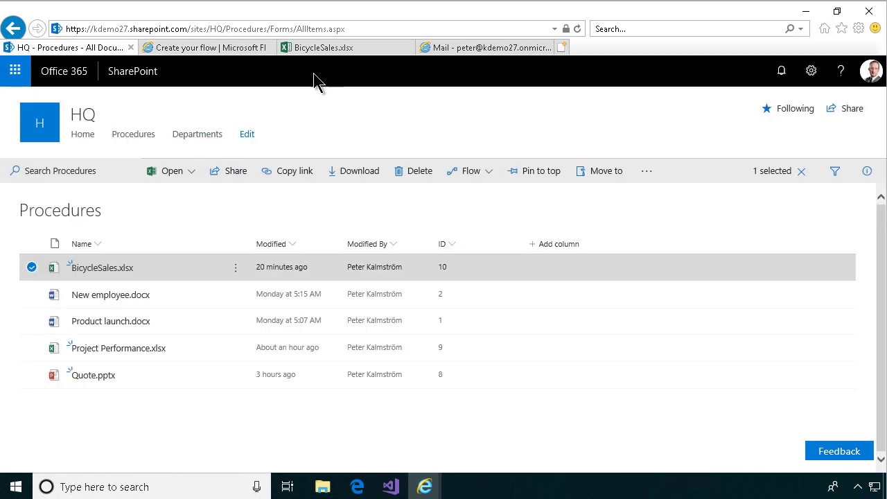
click(229, 50)
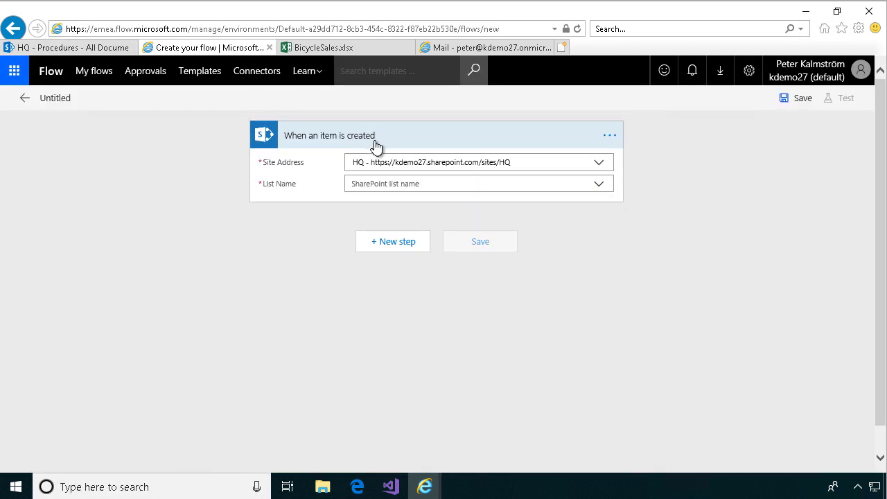
Set the When an item is created trigger's list name to the custom value Procedures
click(599, 185)
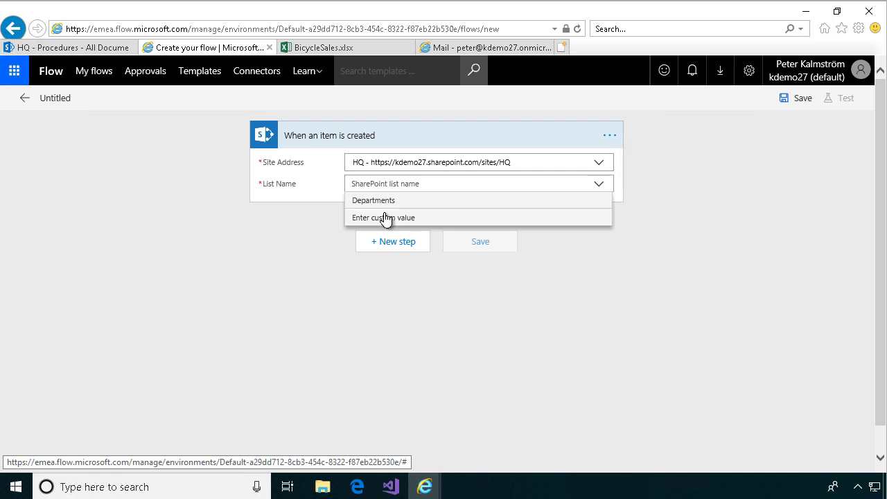
click(385, 219)
text(Procedures)
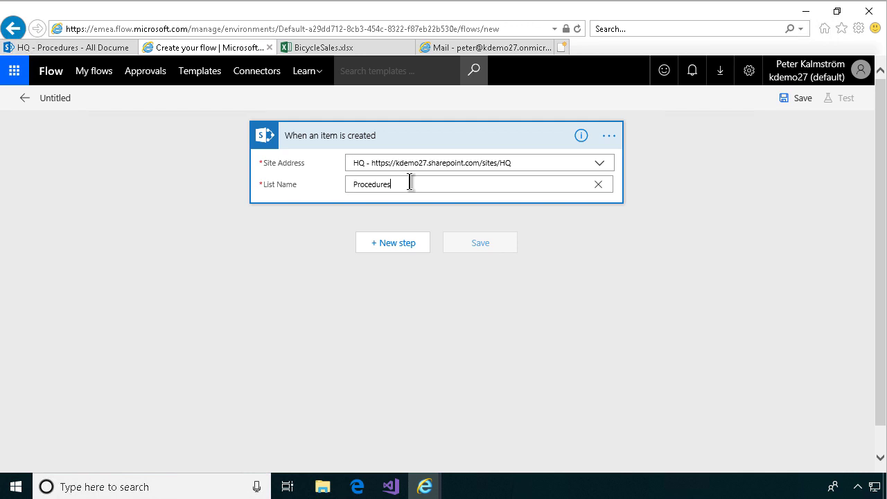
Add the SharePoint action Get file properties after the trigger
click(405, 247)
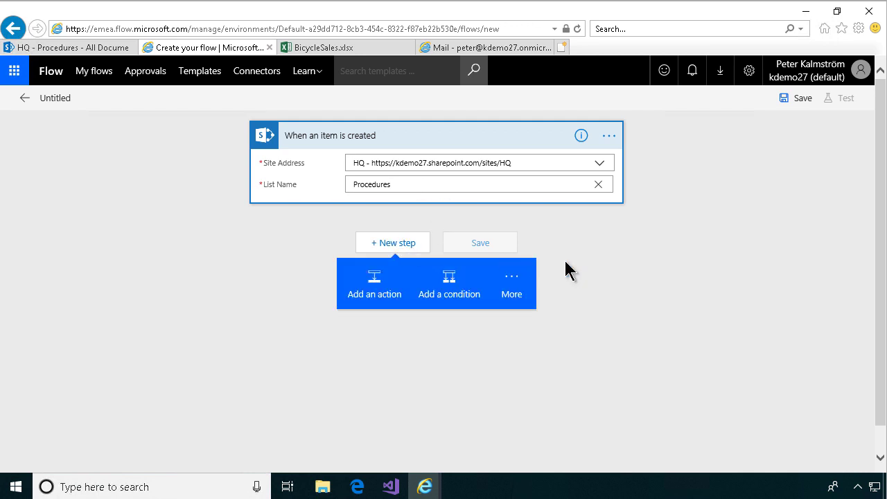
click(372, 277)
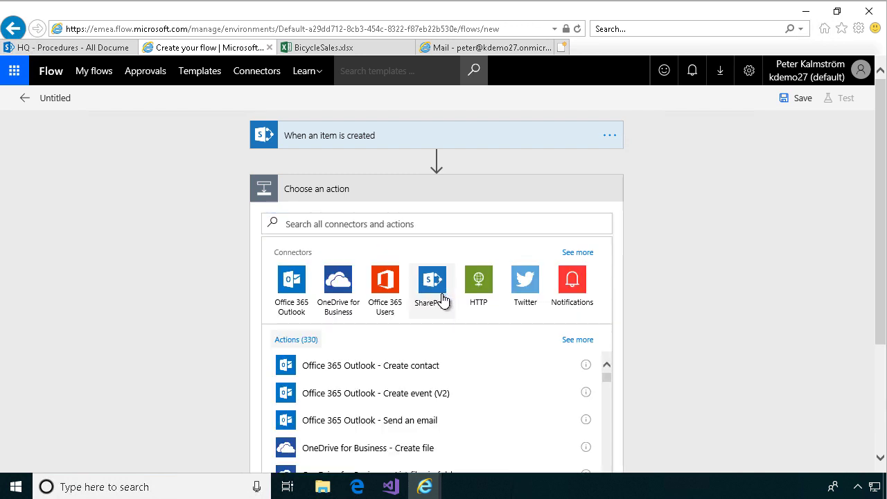
scroll(388, 428, down, 3)
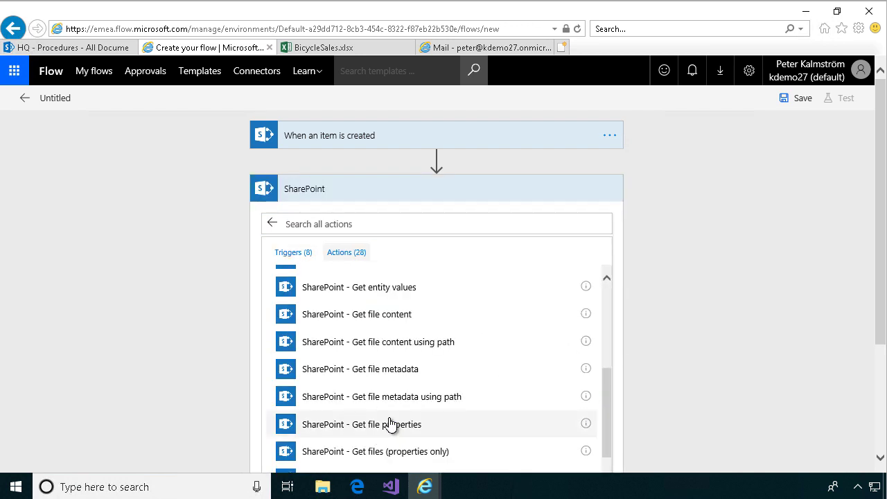
click(390, 424)
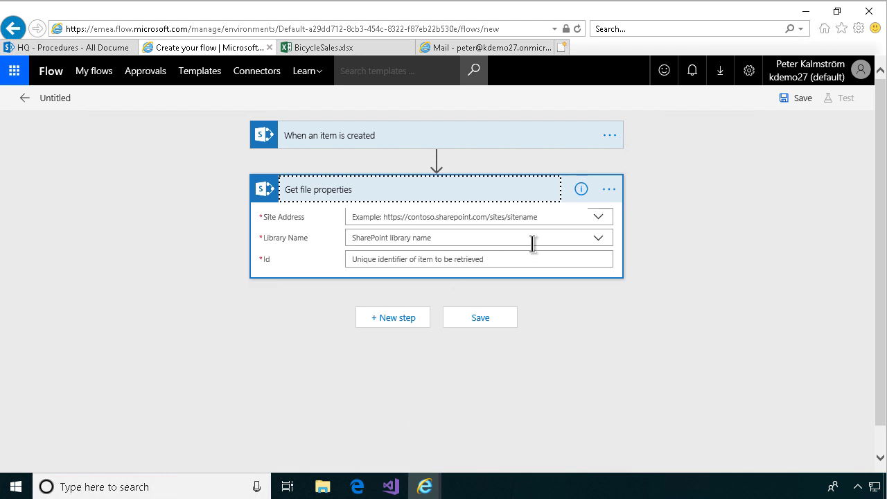
click(598, 219)
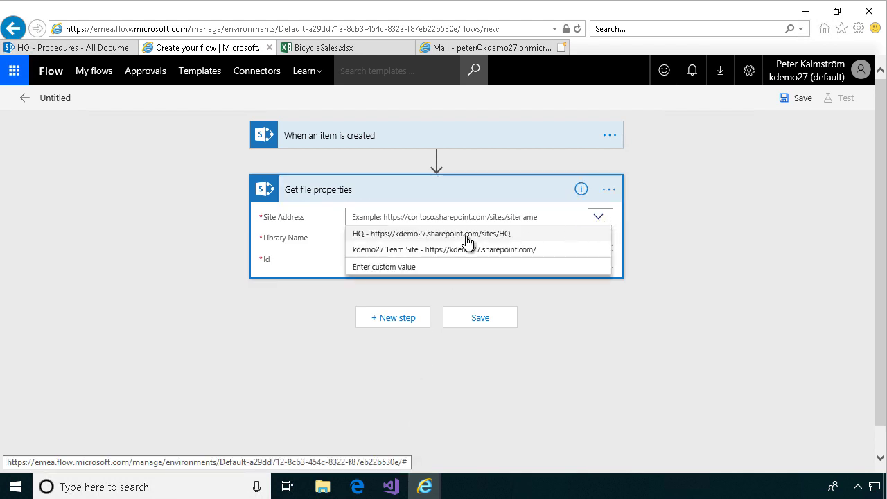
click(468, 235)
click(597, 243)
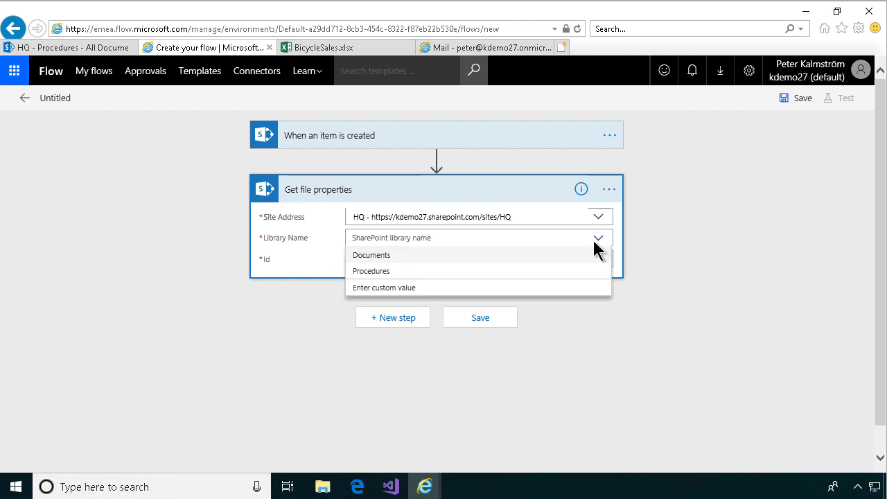
click(392, 274)
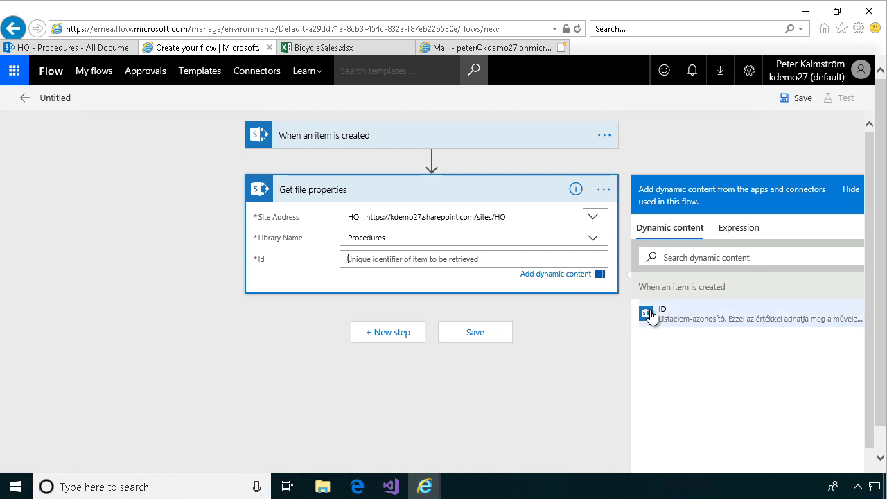
click(651, 315)
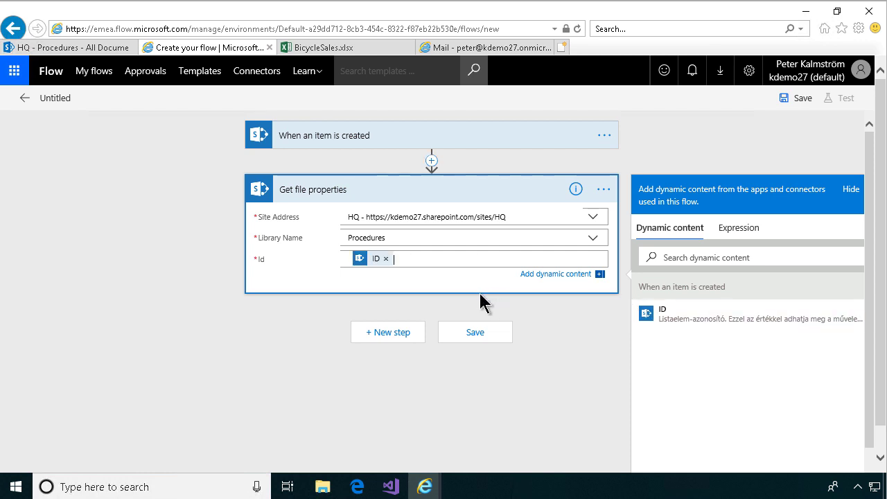
Add the Office 365 Outlook action Send an email after Get file properties
click(399, 338)
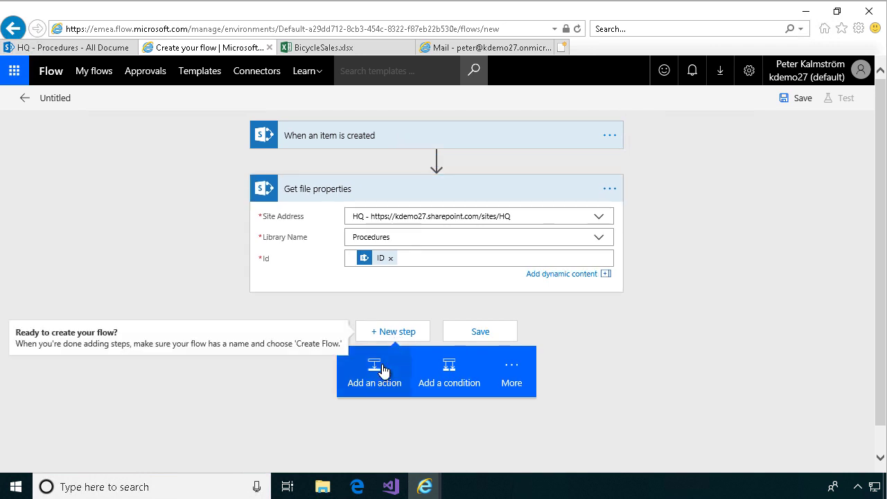
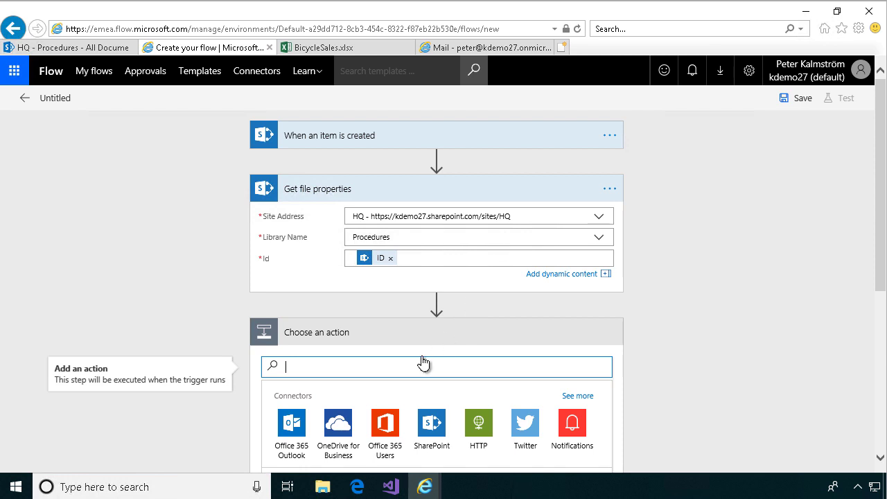
scroll(423, 364, down, 1)
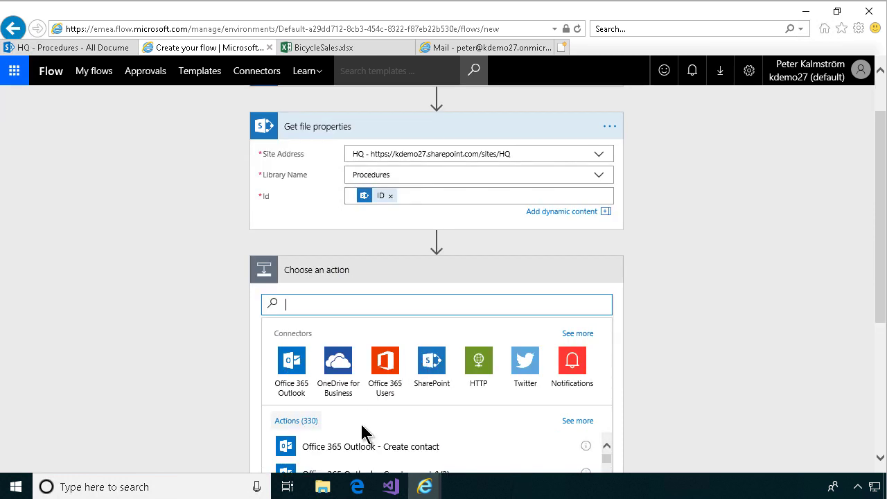
scroll(362, 431, down, 2)
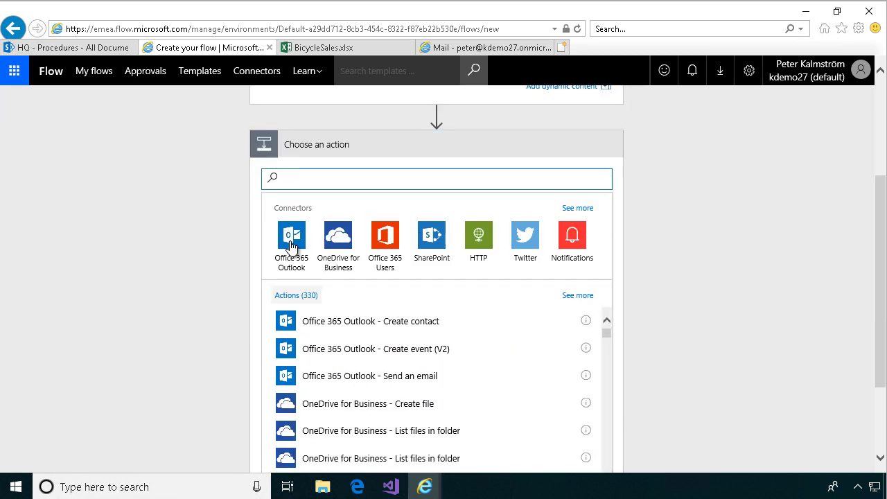
click(374, 383)
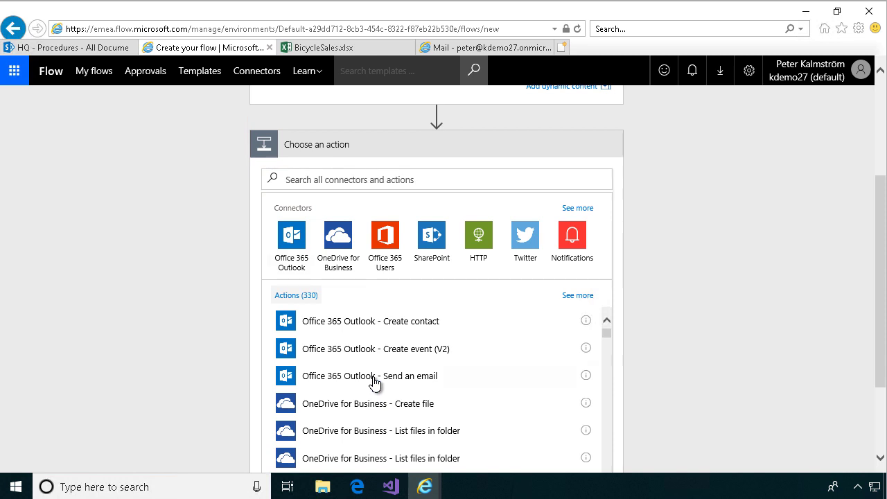
click(374, 383)
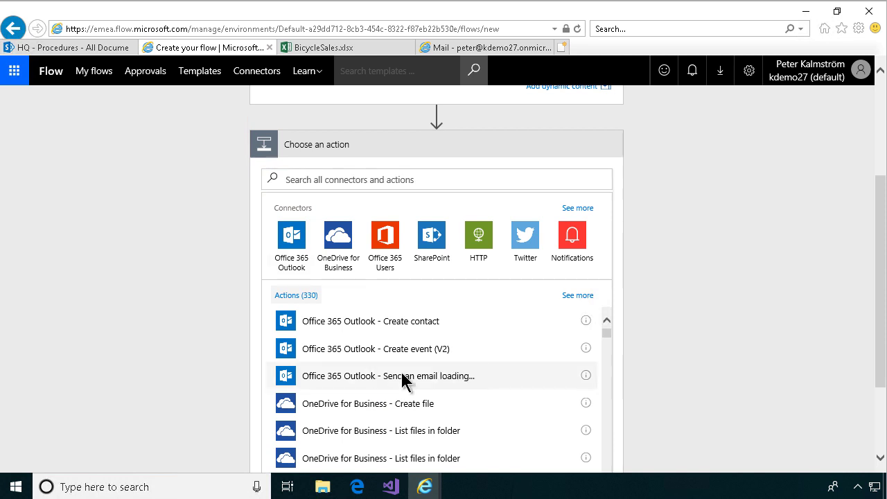
Search for the signed-in account holder by first name and set that contact as the email's recipient
click(406, 330)
text(peter)
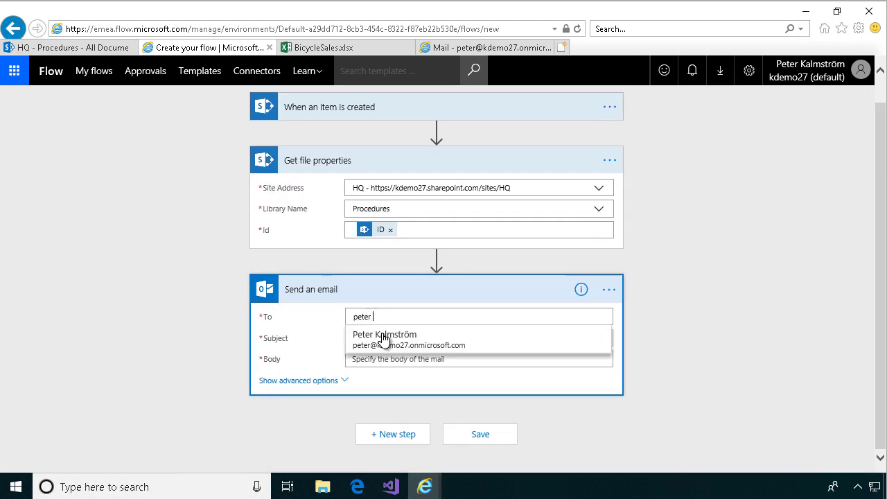
click(383, 337)
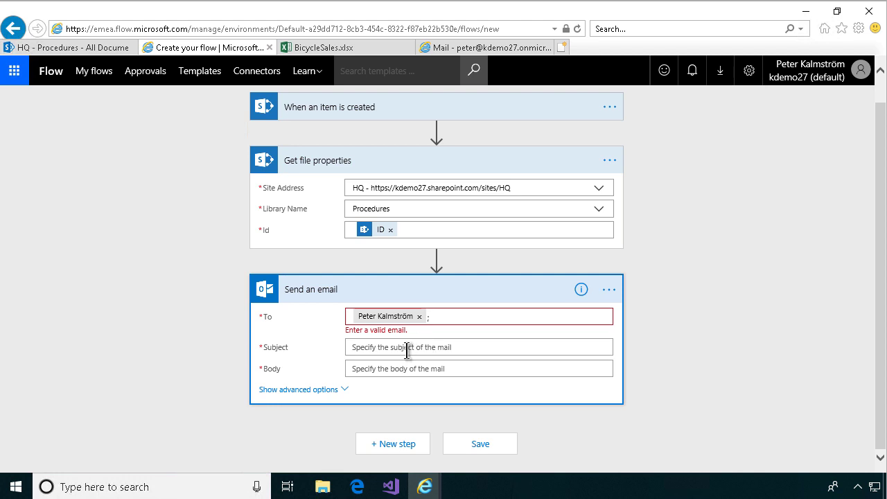
Set the email subject to "New procedure" and insert the dynamic content Name from Get file properties
click(407, 351)
text(Ne)
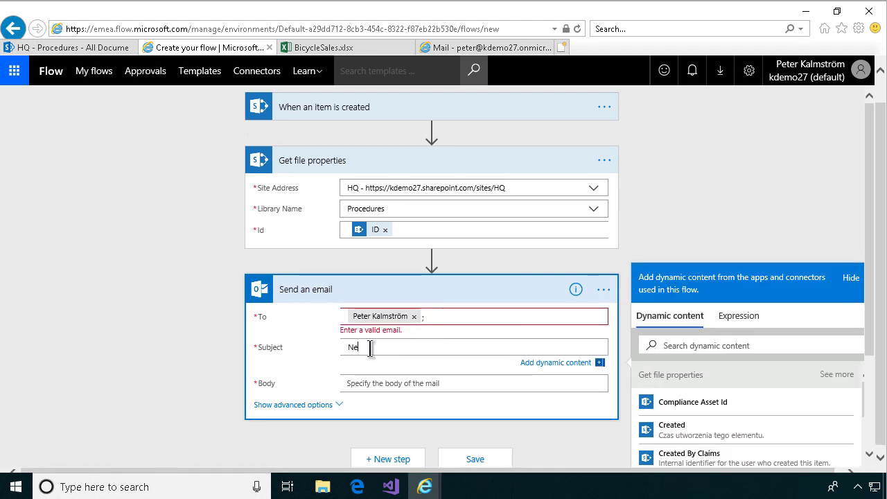
text(w procedure)
click(725, 345)
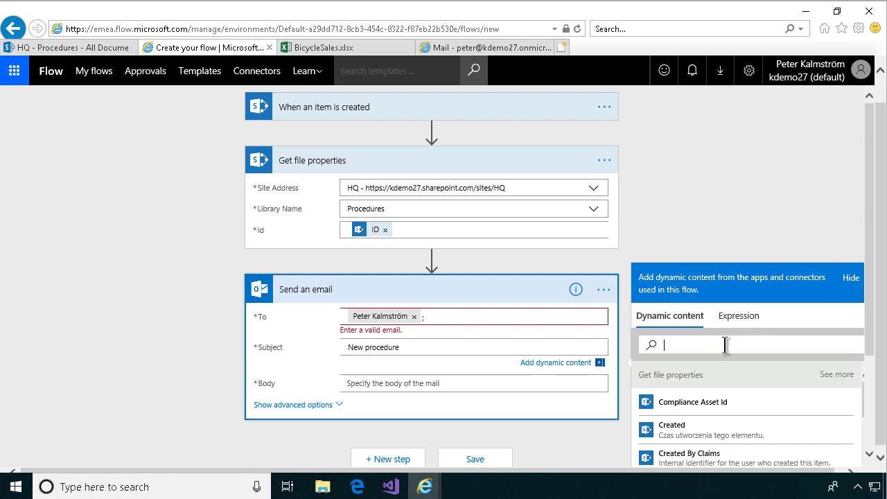
text(name)
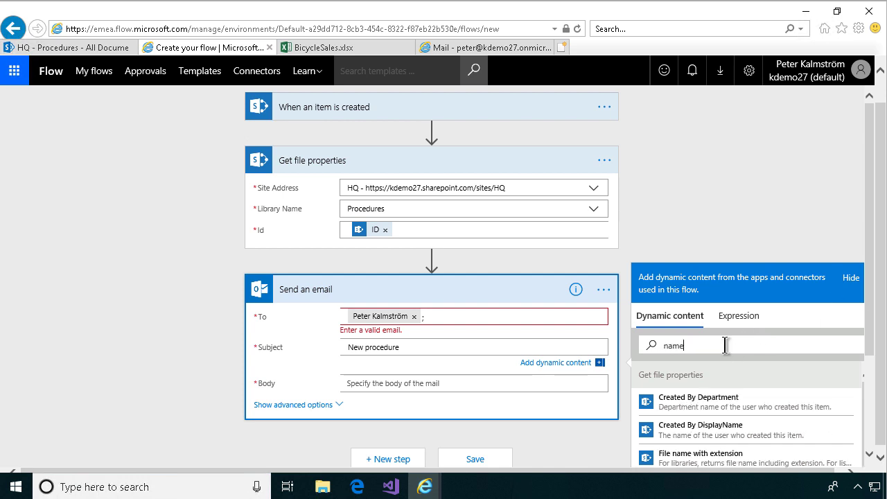
scroll(762, 421, down, 2)
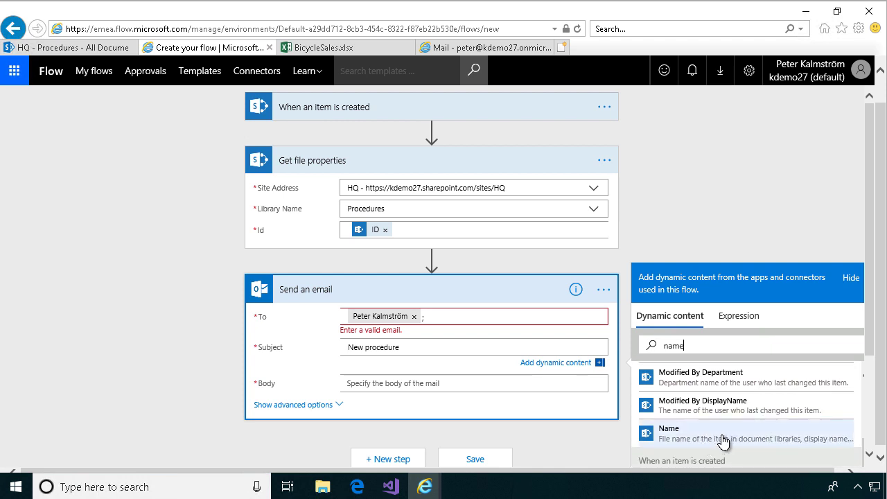
click(715, 440)
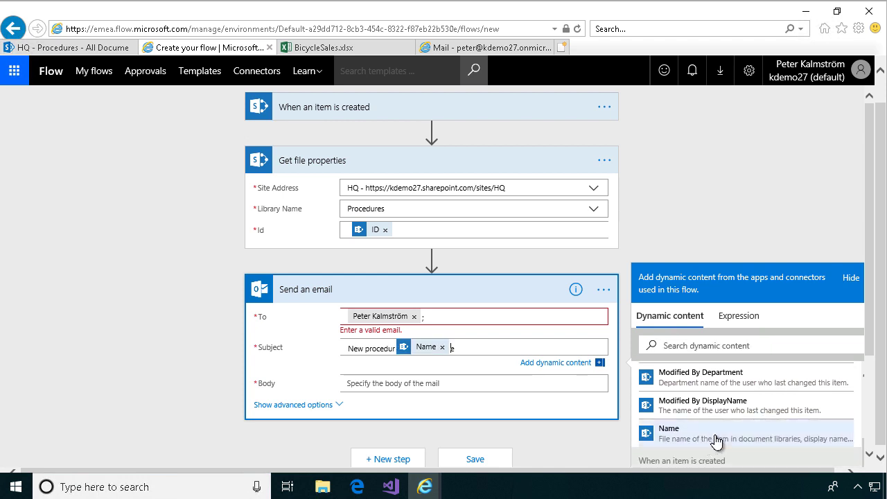
Set the email's advanced option Is HTML to Yes and collapse the advanced options
click(416, 382)
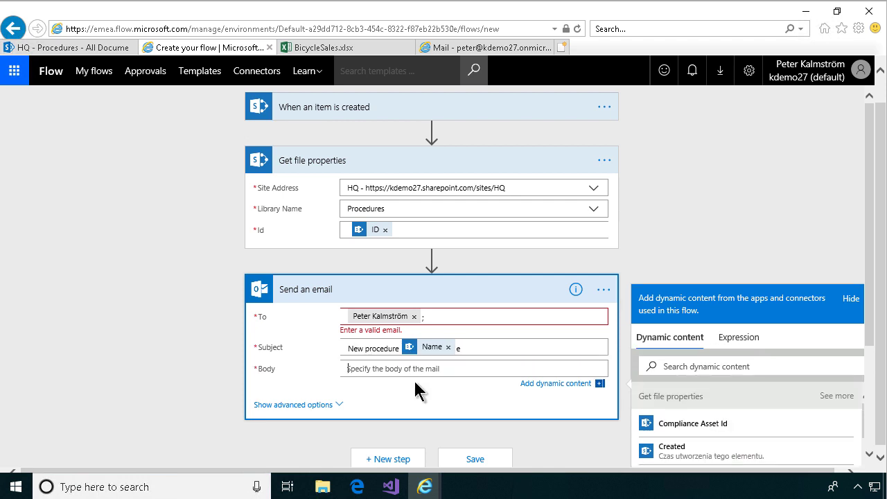
click(286, 406)
scroll(367, 391, down, 3)
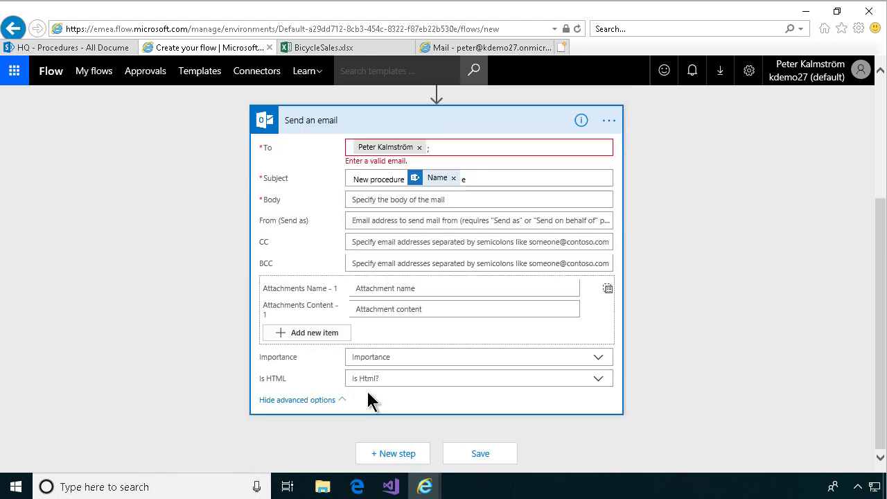
click(598, 384)
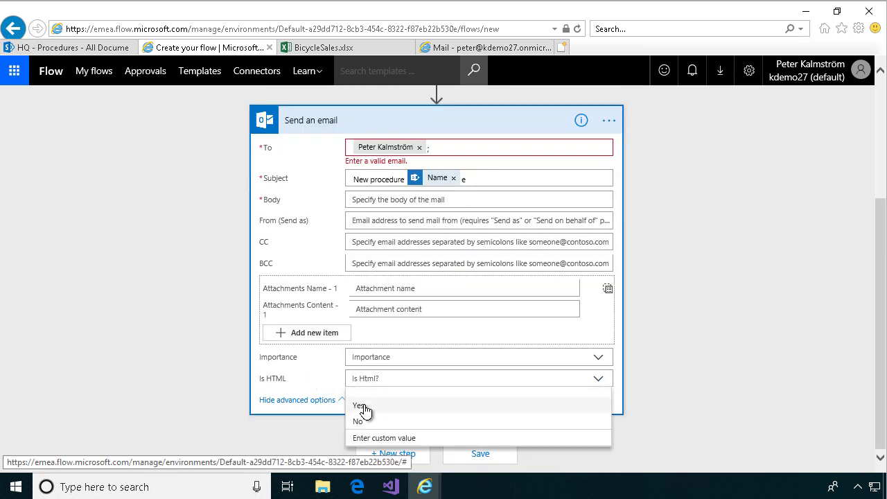
click(362, 409)
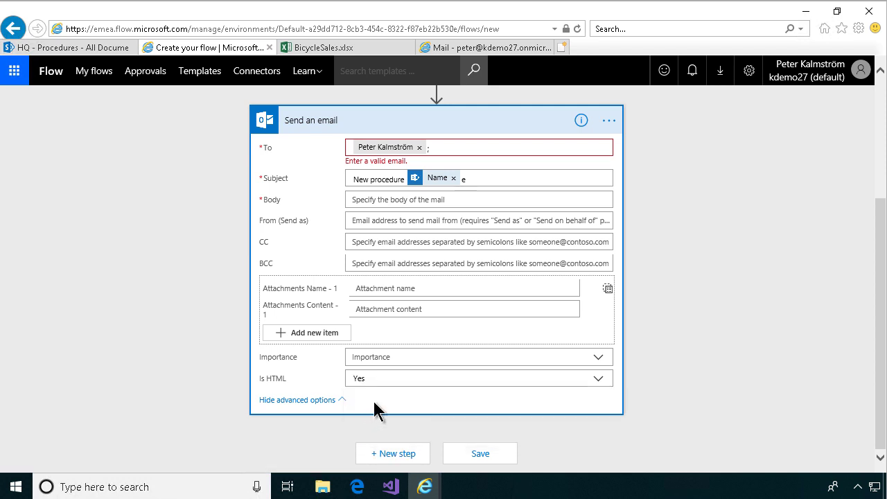
click(303, 404)
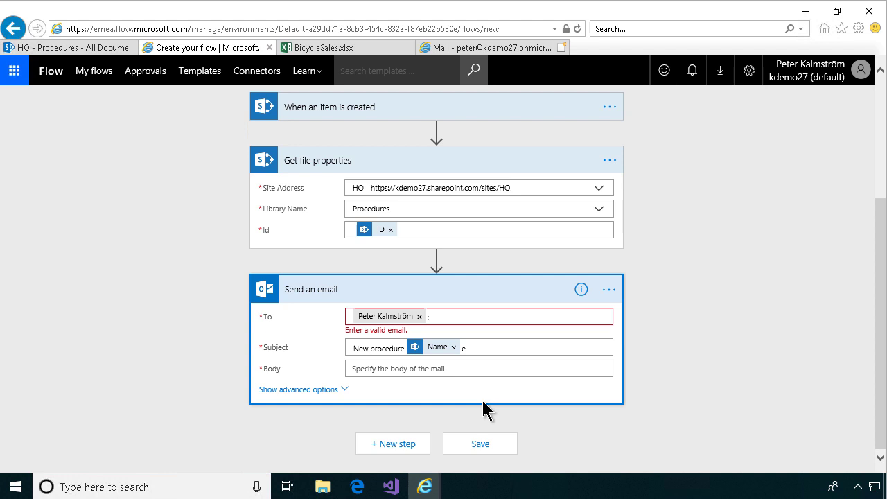
Check the link code of HTMLPage1.html in Visual Studio and return to the flow's empty email body
click(378, 368)
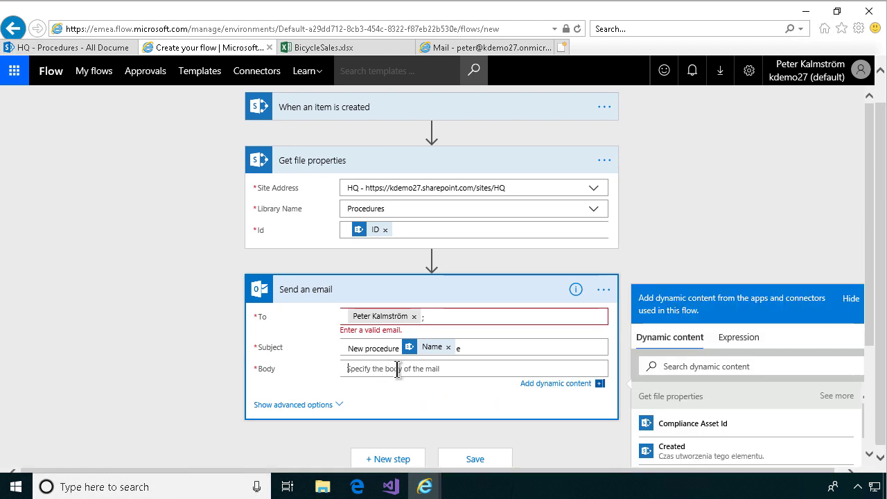
mouse_move(398, 485)
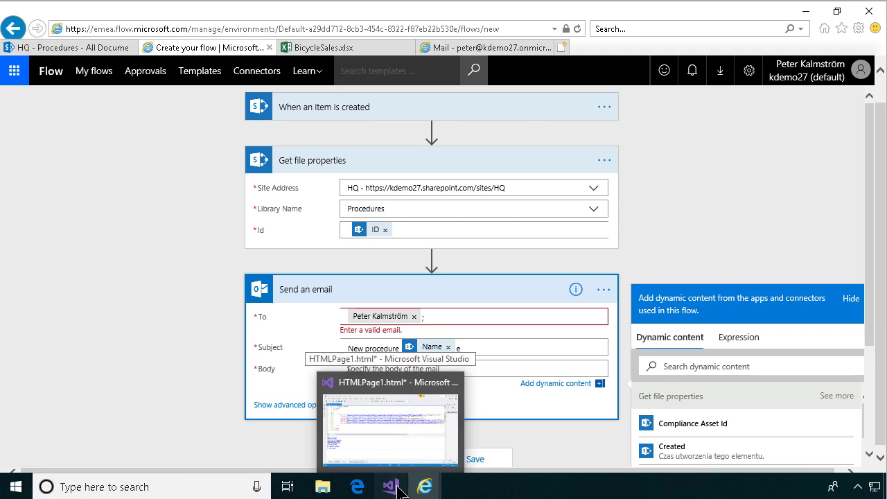
click(398, 488)
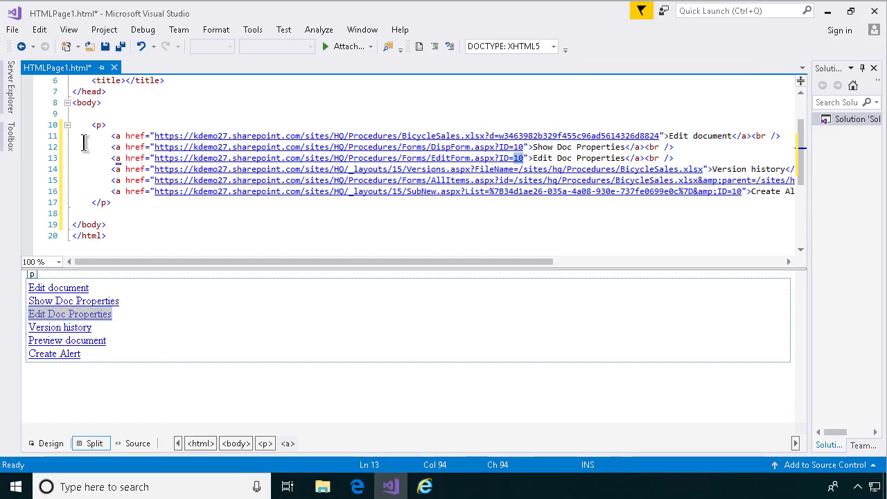
mouse_move(425, 489)
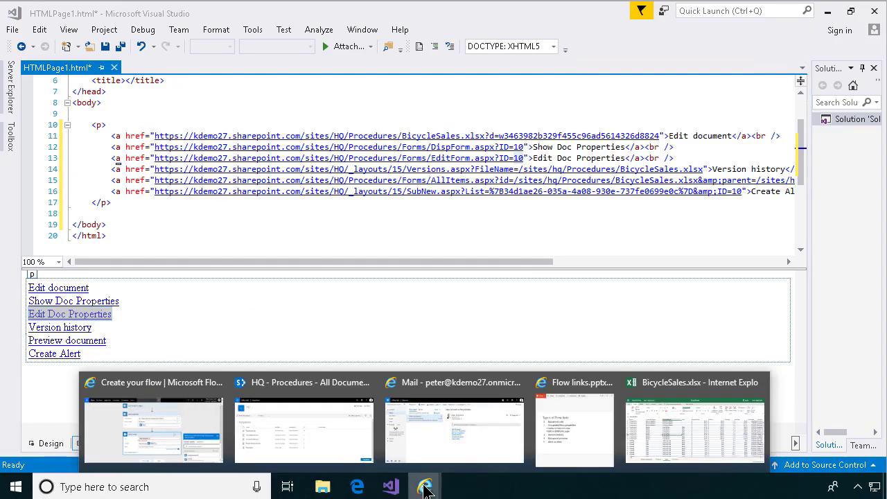
click(170, 418)
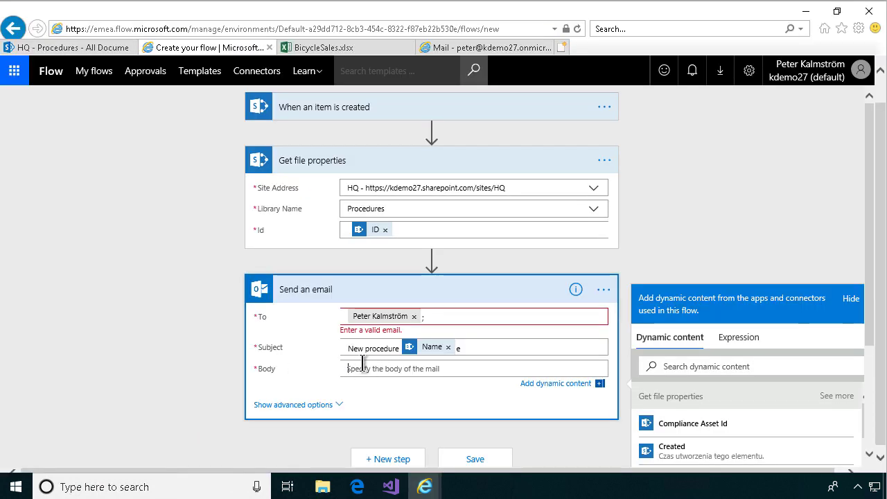
In Visual Studio, copy the six link lines from Edit document to Create Alert in HTMLPage1.html
click(391, 487)
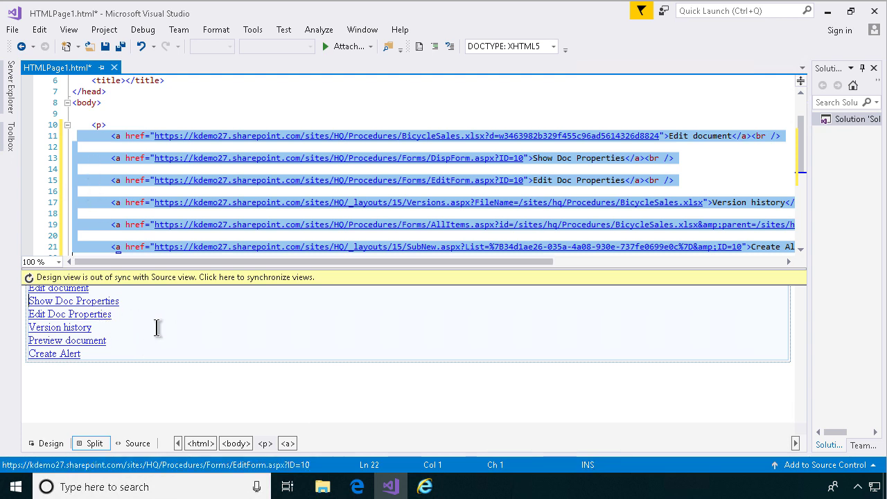
click(77, 135)
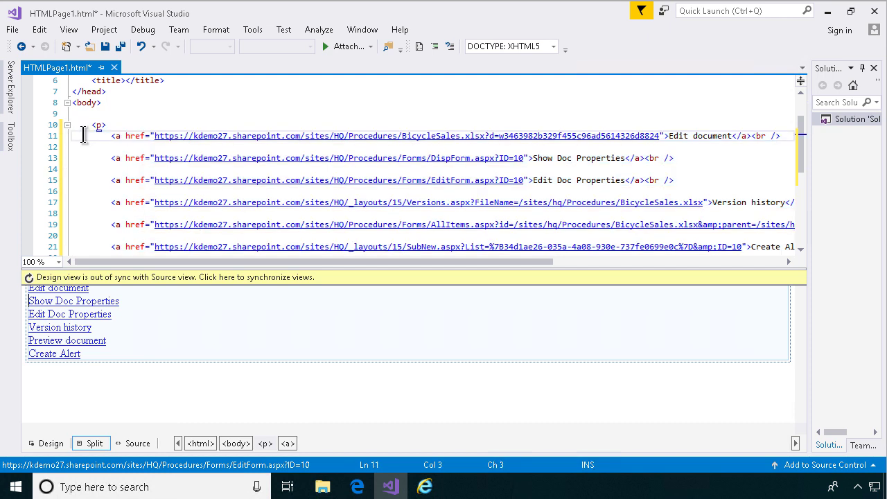
key(Left)
key(shift+Down)
key(shift+Down)
key(shift+Down)
key(shift+Down)
key(shift+Down)
key(shift+Down)
key(shift+Down)
key(shift+Down)
key(shift+Down)
key(shift+Down)
key(shift+Down)
key(shift+Down)
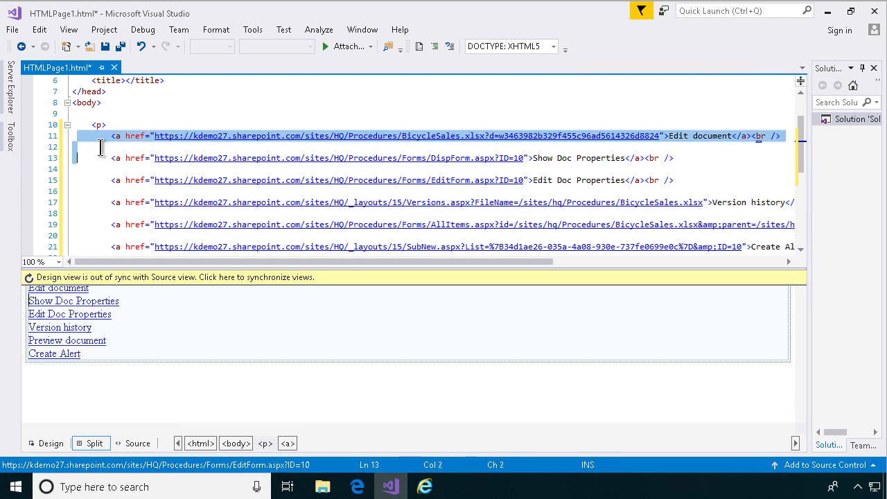
key(shift+Up)
key(shift+Up)
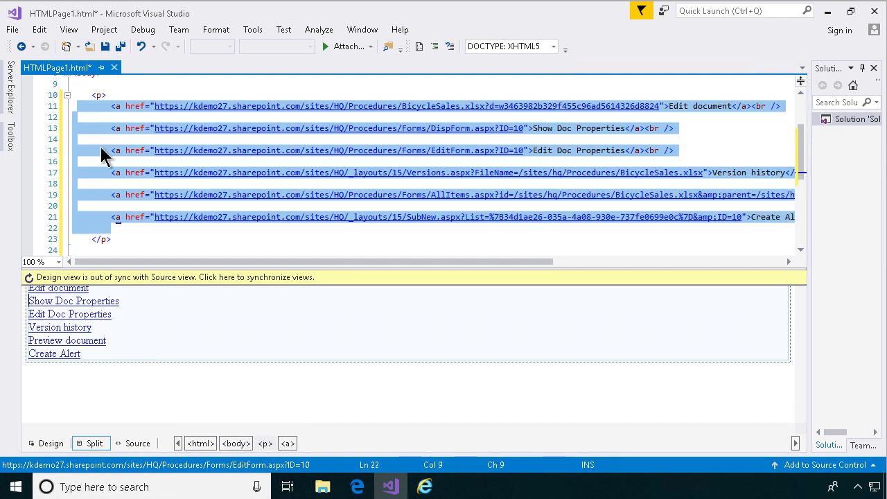
key(shift+Down)
key(ctrl+c)
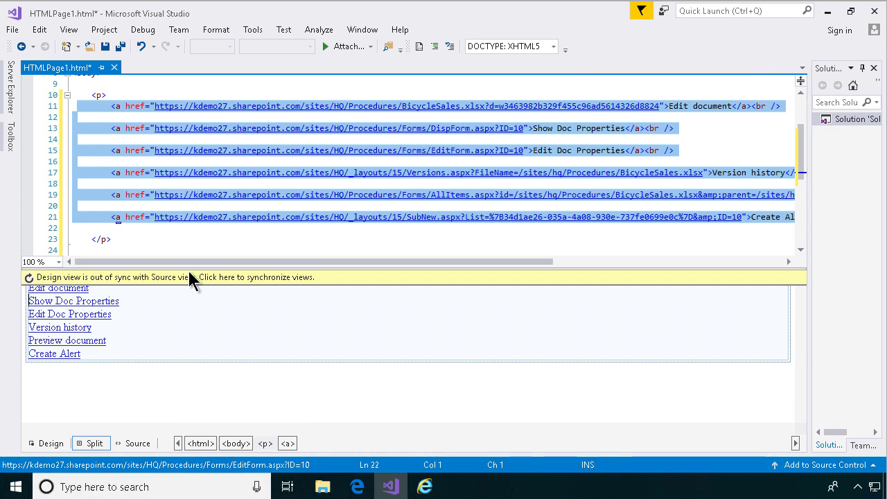
Open Notepad, paste the link code into an empty document and copy all of it as plain text
key(super)
text(note)
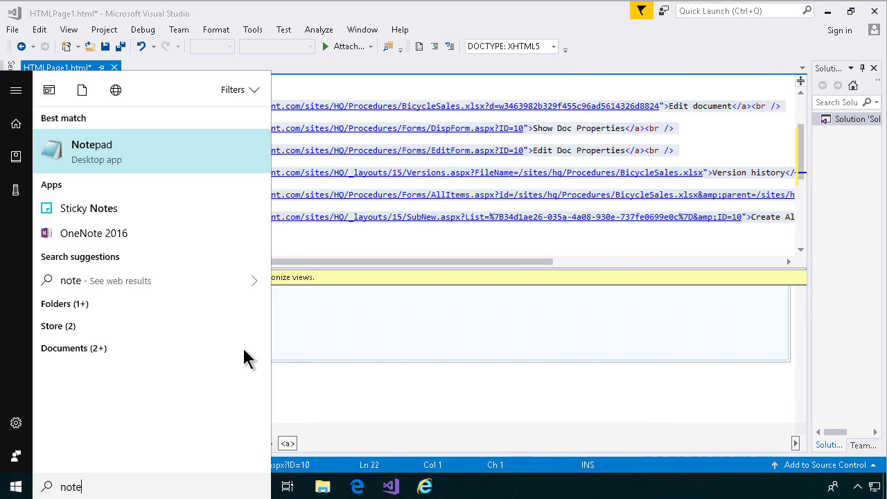
key(Return)
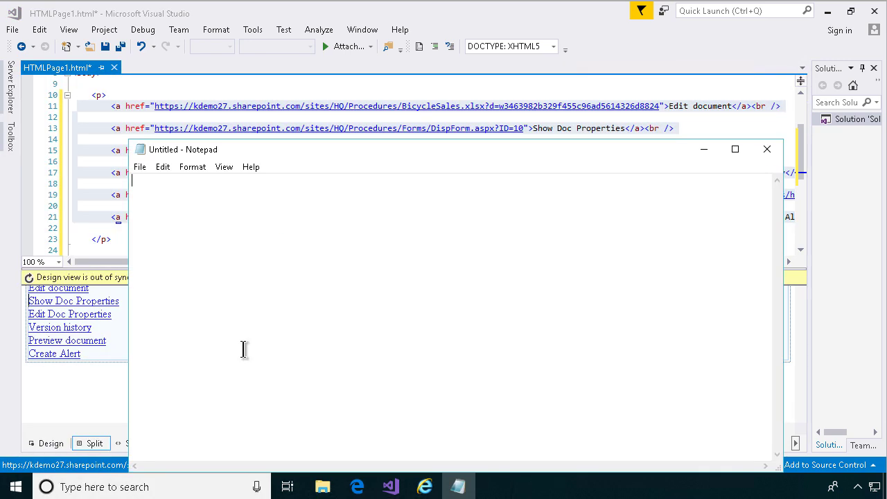
key(ctrl+v)
key(ctrl+a)
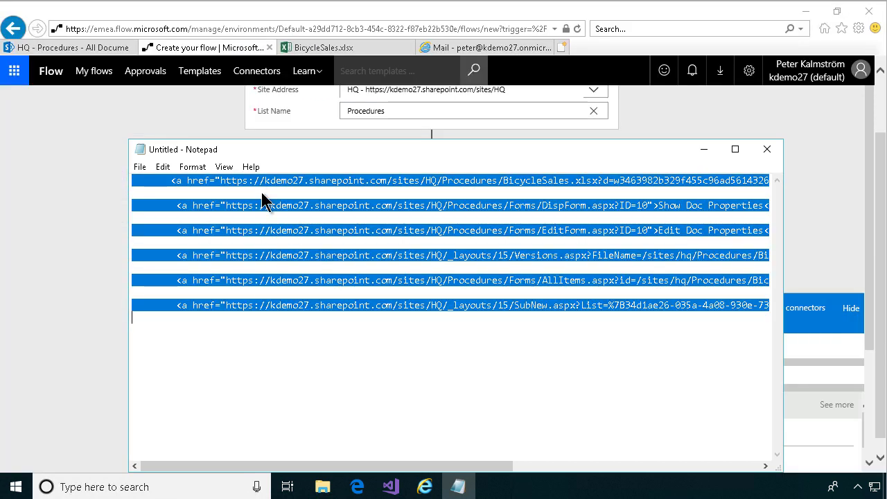
right_click(261, 192)
click(294, 233)
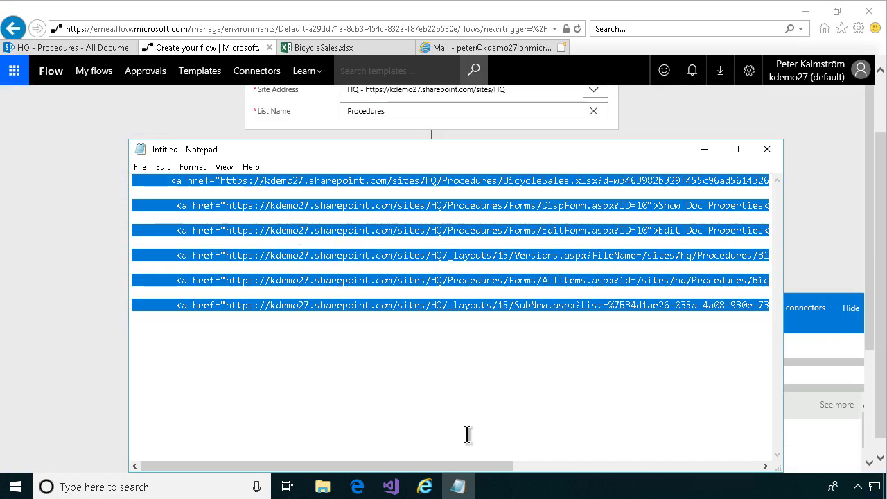
Return to the flow, paste the link code into the email body and delete the spaces before the first link
click(424, 486)
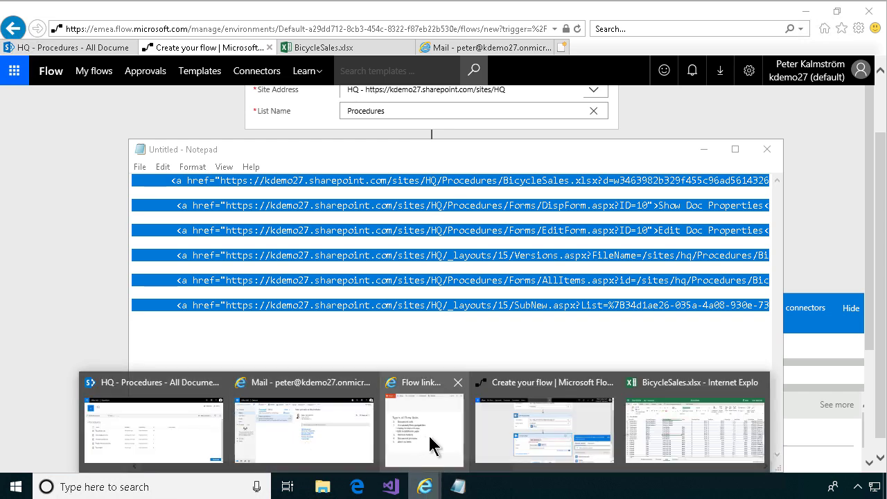
click(536, 428)
click(374, 378)
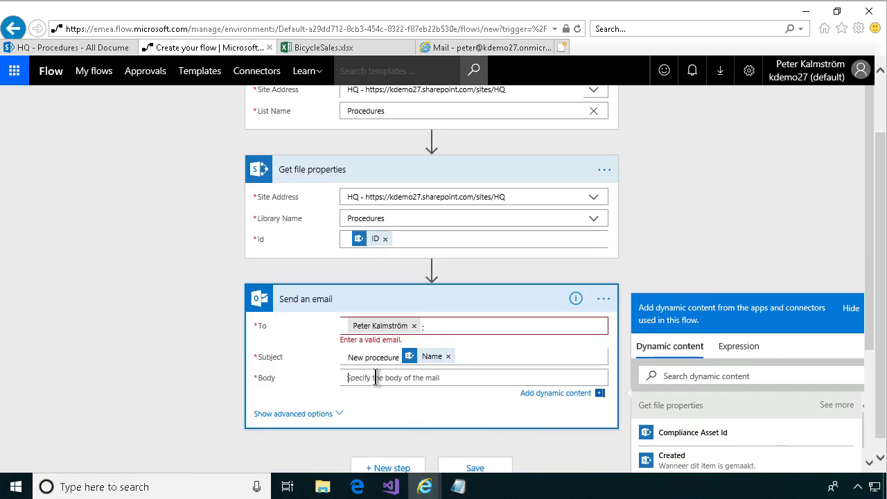
key(ctrl+v)
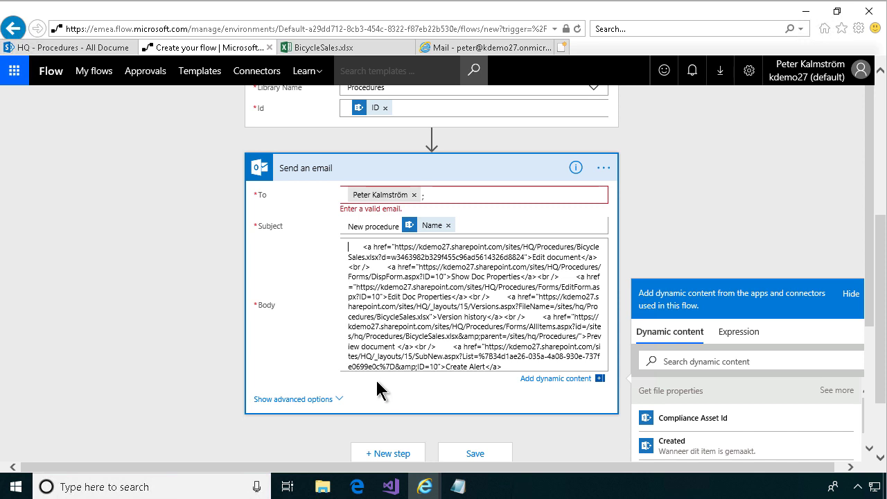
key(Left)
key(shift+ctrl+Right)
key(Delete)
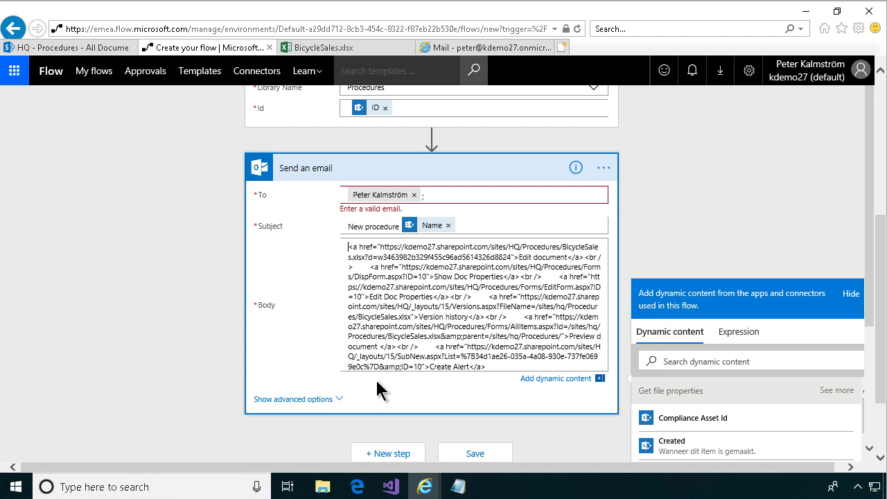
Set the Show Doc Properties and Edit Doc Properties links off with blank lines and remove their leading spaces
click(376, 378)
key(Right)
key(Return)
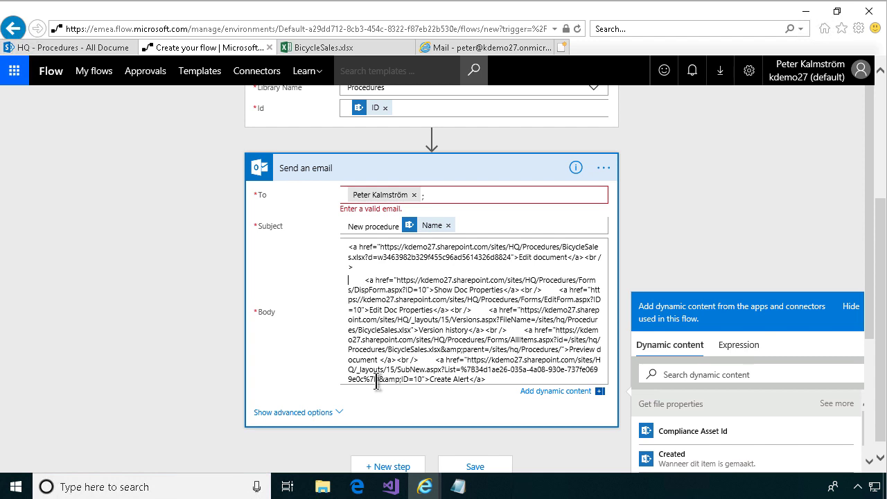
key(Return)
key(shift+ctrl+Right)
key(Delete)
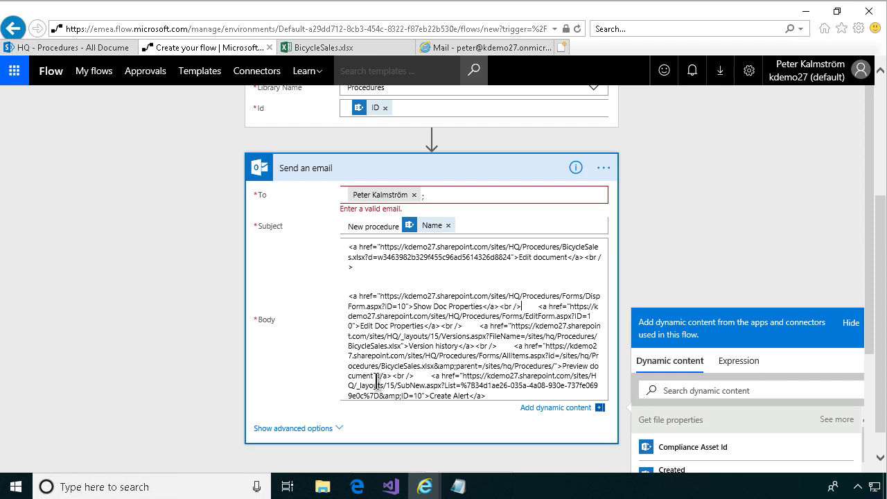
key(Return)
key(Return)
key(shift+ctrl+Right)
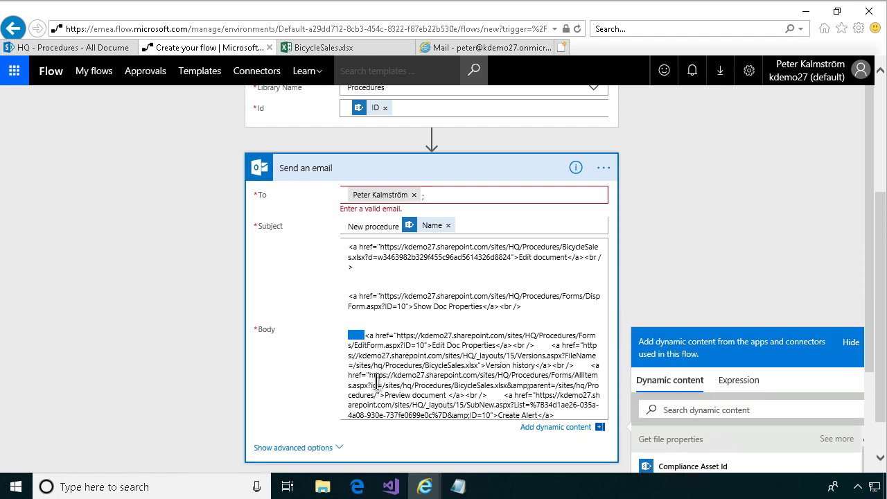
key(Delete)
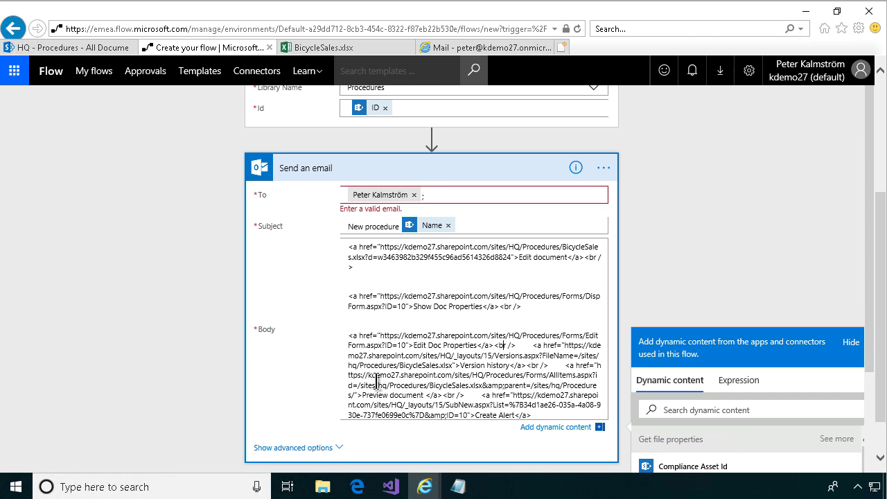
Set the Version history and Preview document links off with blank lines and remove the spaces in front of them
key(Right)
key(Right)
key(shift+ctrl+Right)
key(Return)
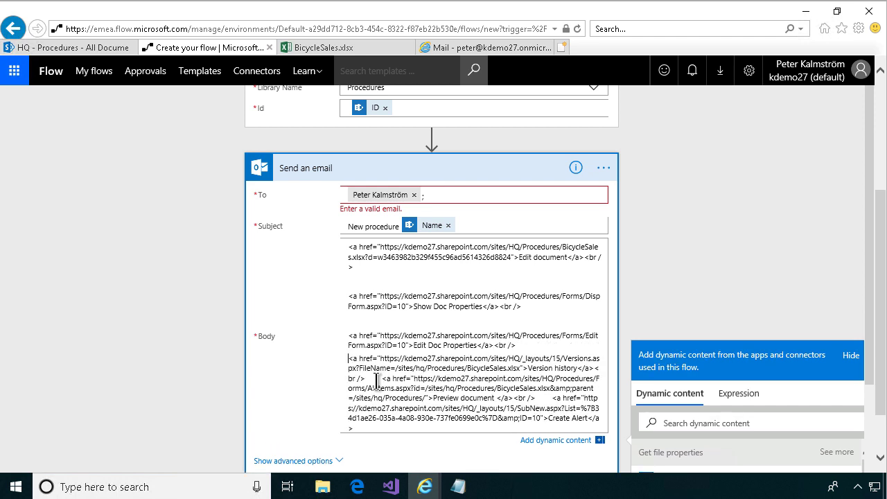
key(Return)
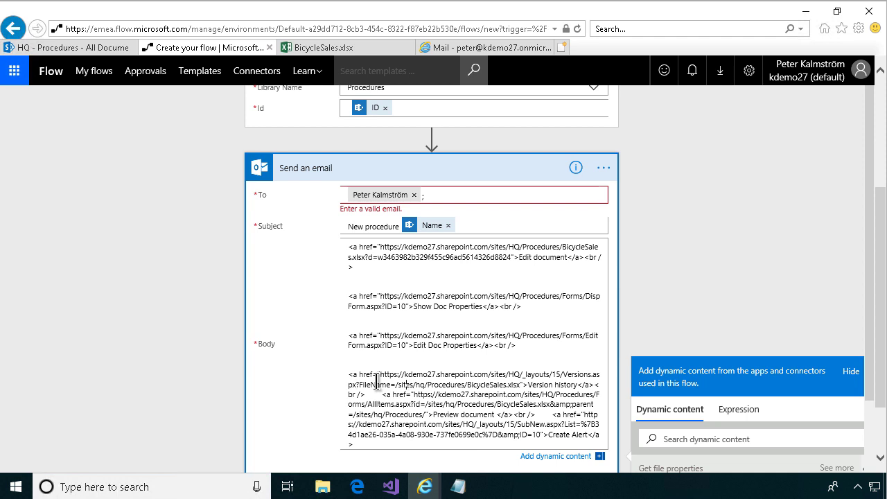
key(Down)
key(Left)
key(Left)
key(Return)
key(Return)
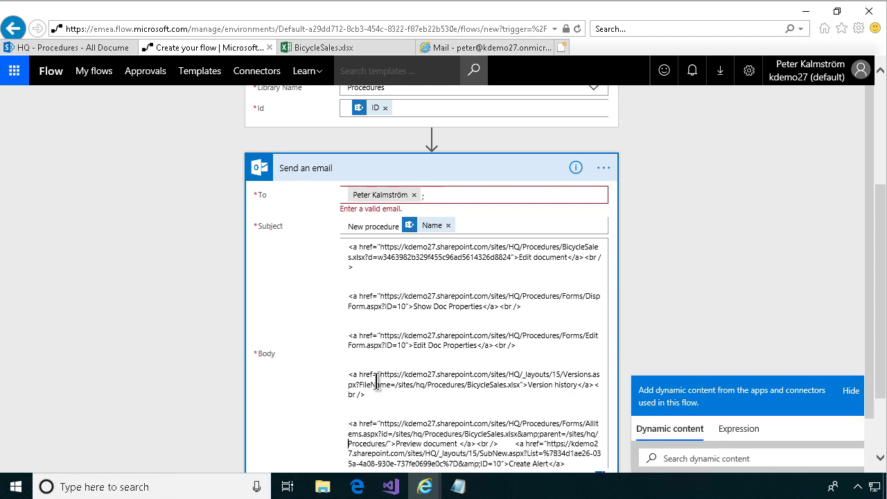
Move the Create Alert link to its own line below the Preview document link and remove its leading spaces
key(Right)
key(Right)
key(Right)
key(Right)
key(Right)
key(Right)
key(Right)
key(Right)
key(Right)
key(Right)
key(Right)
key(Right)
key(Right)
key(Right)
key(Right)
key(Right)
key(Right)
key(Return)
key(Return)
key(Return)
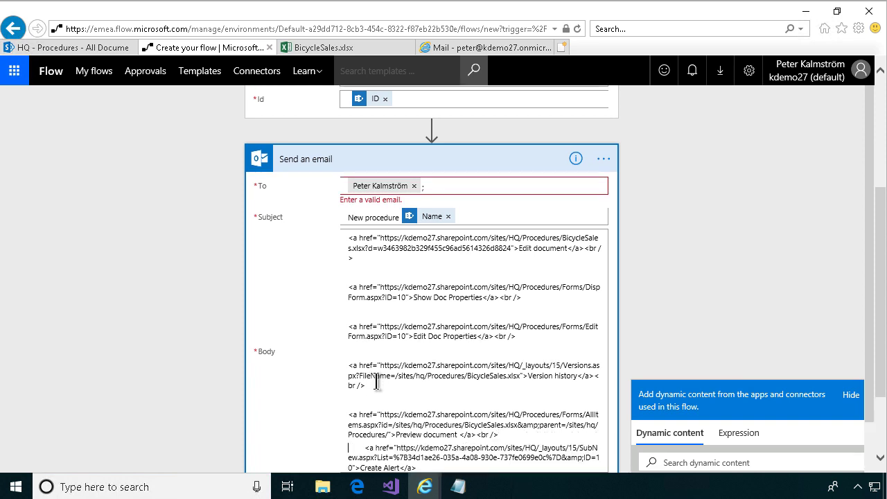
key(shift+Right)
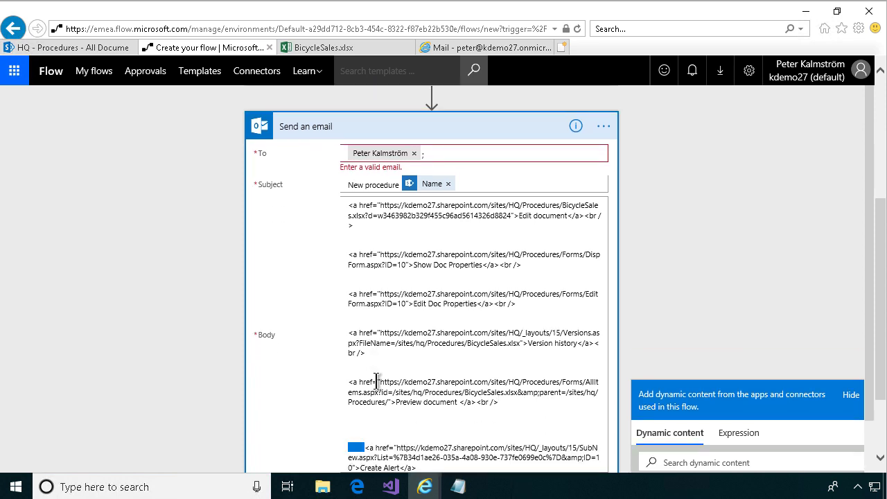
key(Delete)
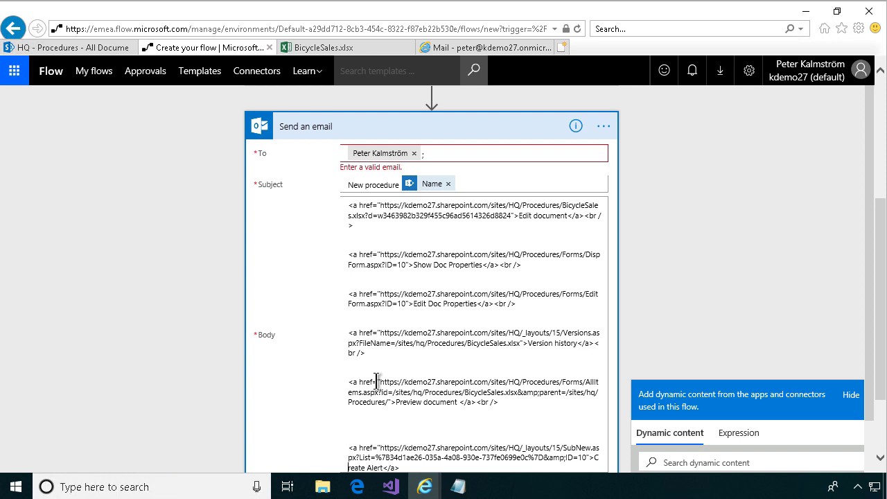
Place the flow and Flow links.pptx side by side and show the slide Document edit mode
scroll(508, 305, up, 3)
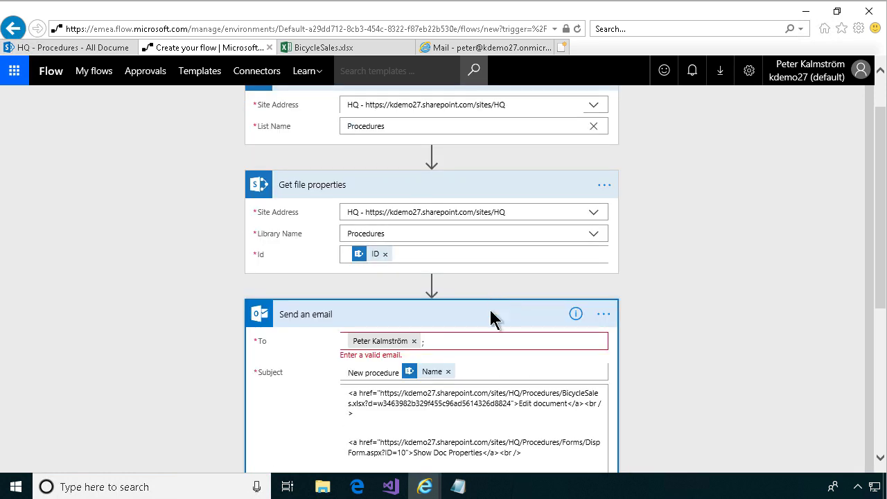
scroll(484, 372, down, 1)
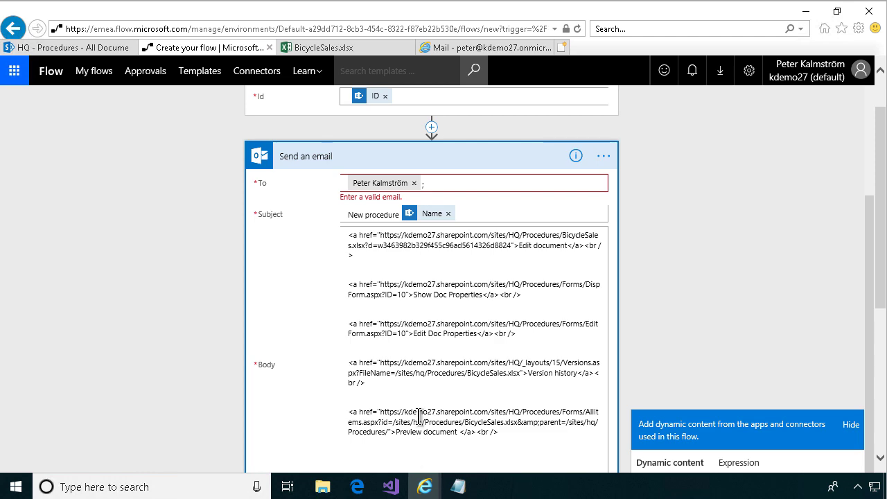
key(super+Left)
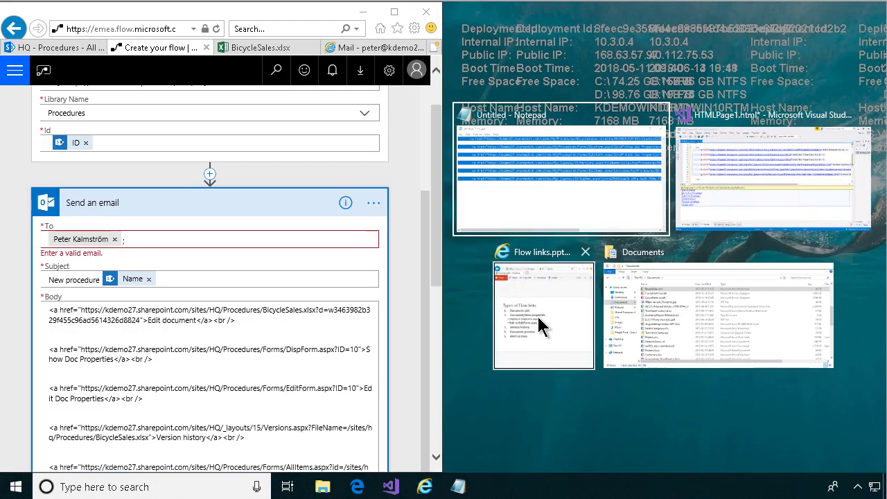
click(541, 326)
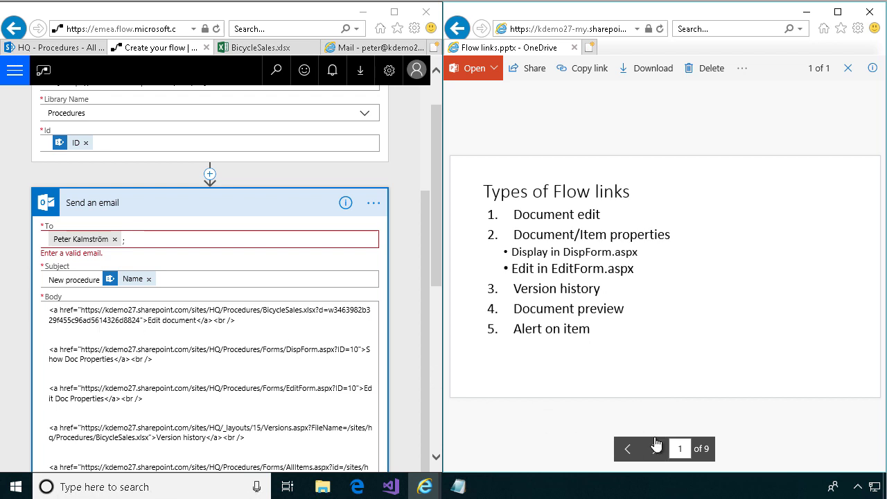
click(655, 447)
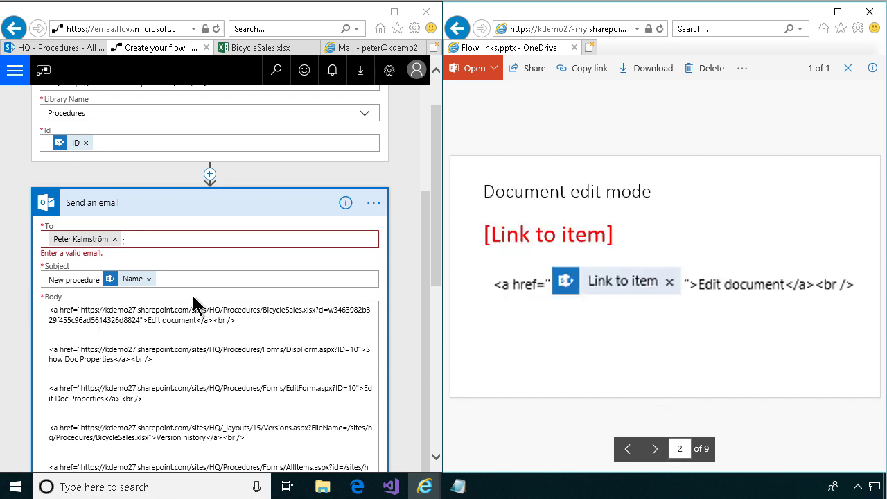
Delete the BicycleSales.xlsx URL between the quotation marks of the Edit document link in the email body
drag(141, 320, 81, 309)
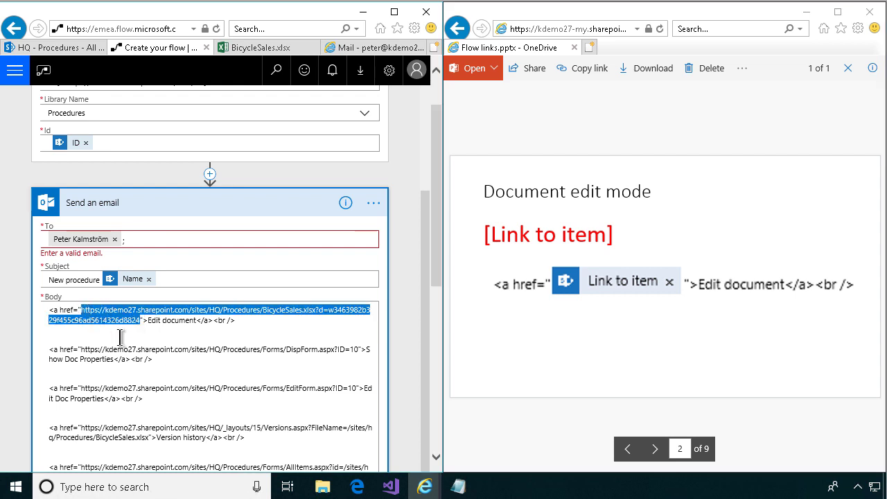
key(Delete)
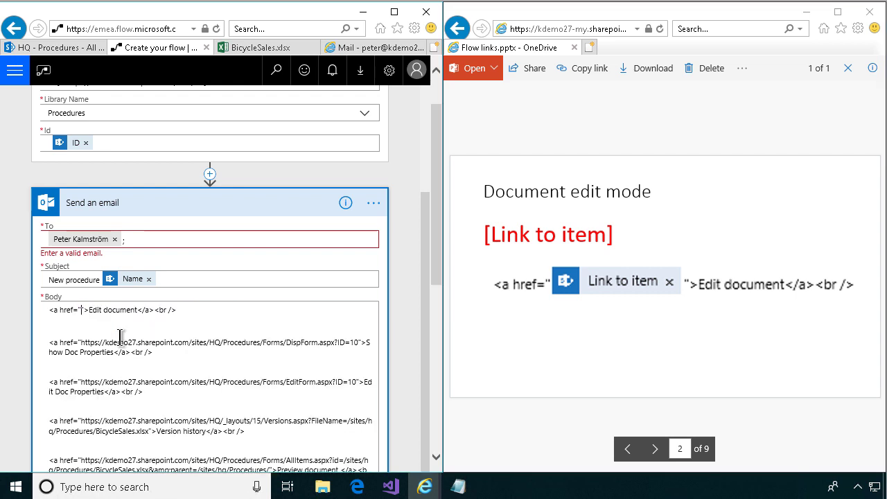
Try to insert the dynamic content Link to item from Get file properties into the Edit document link, and remove the misplaced token
scroll(396, 401, down, 3)
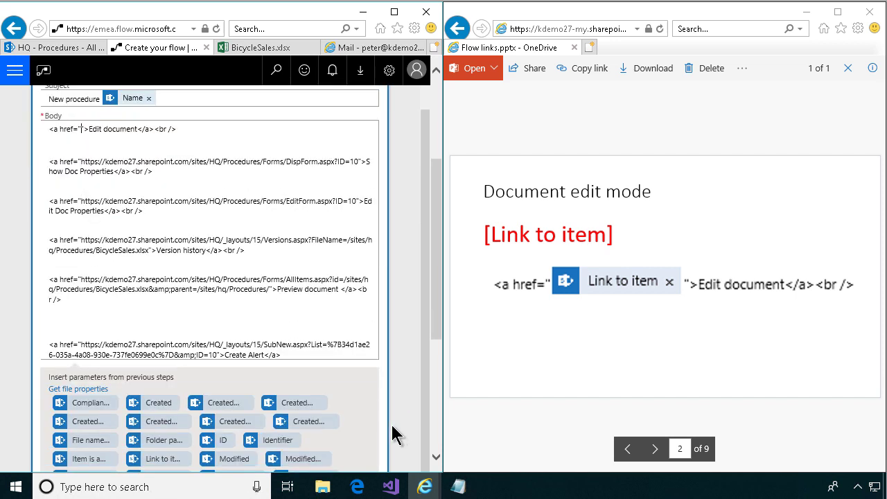
scroll(307, 440, down, 2)
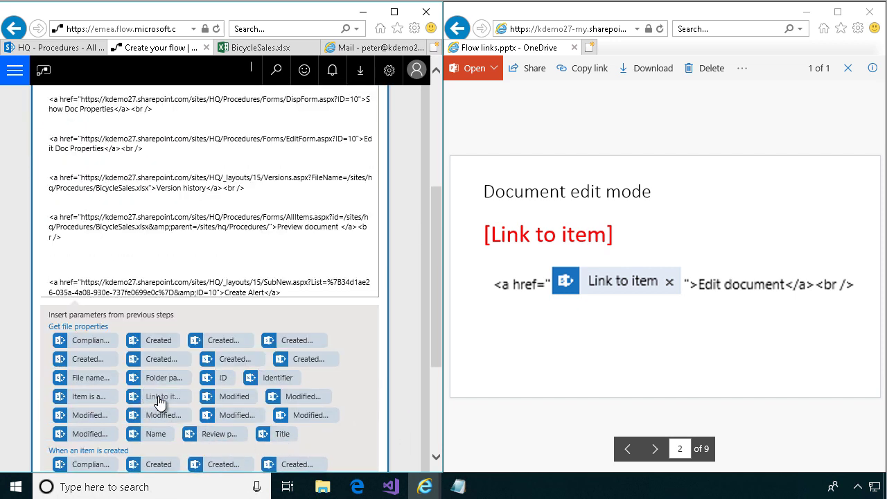
scroll(173, 162, up, 5)
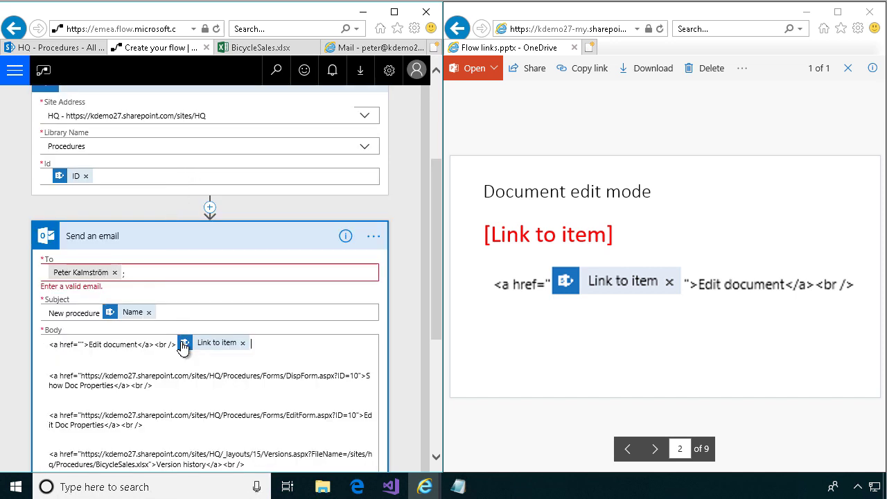
mouse_move(203, 349)
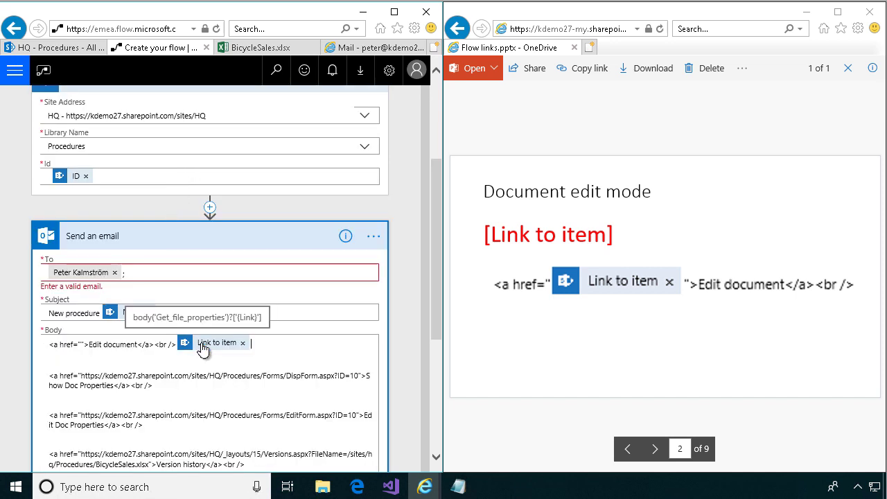
click(242, 343)
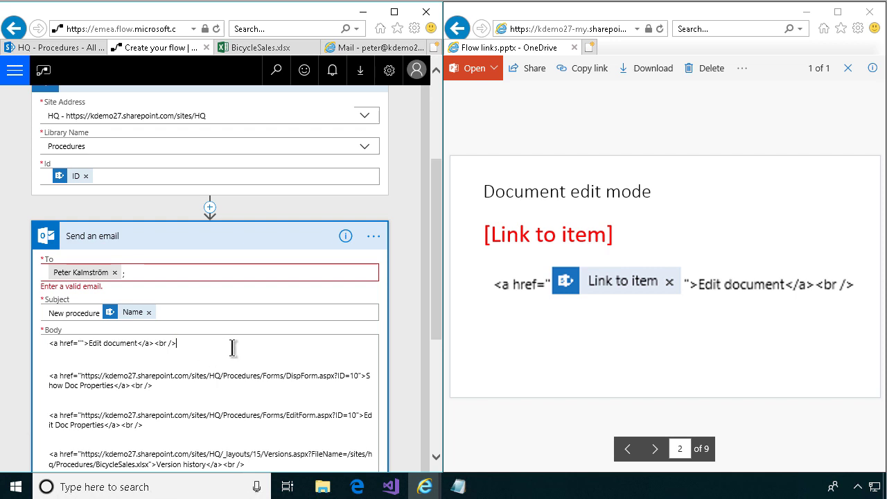
Insert the dynamic content Link to item from Get file properties between the quotation marks of the Edit document link
click(80, 343)
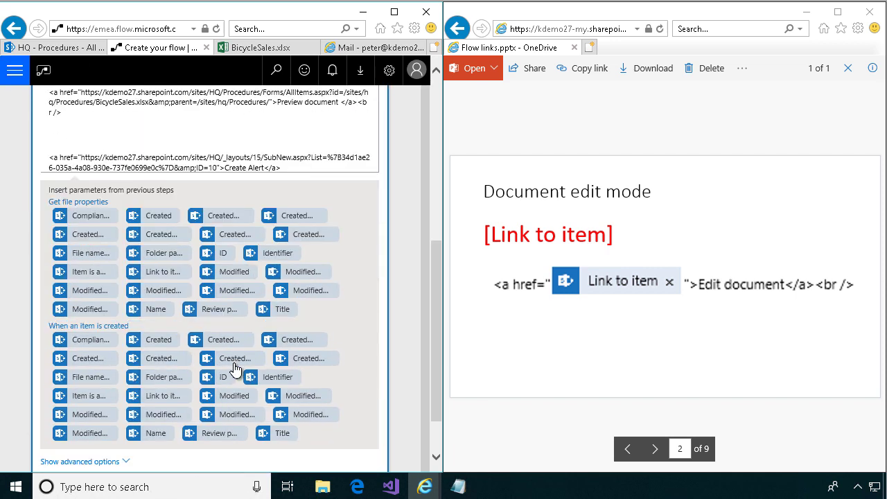
click(154, 277)
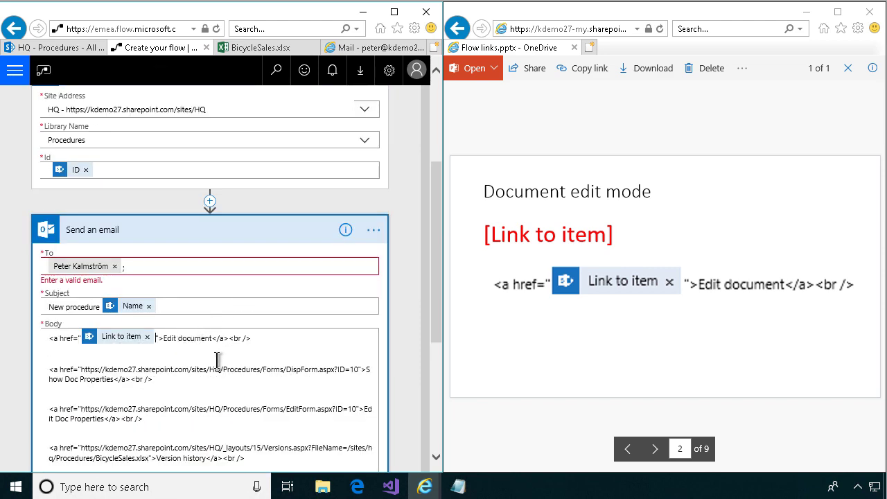
Show the slide Document column values and delete the 10 after ID= in the Show Doc Properties link
click(657, 449)
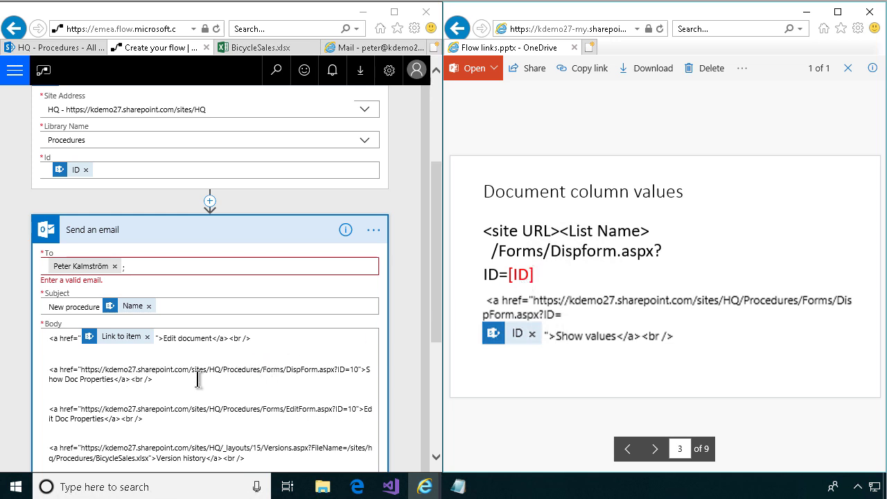
double_click(351, 370)
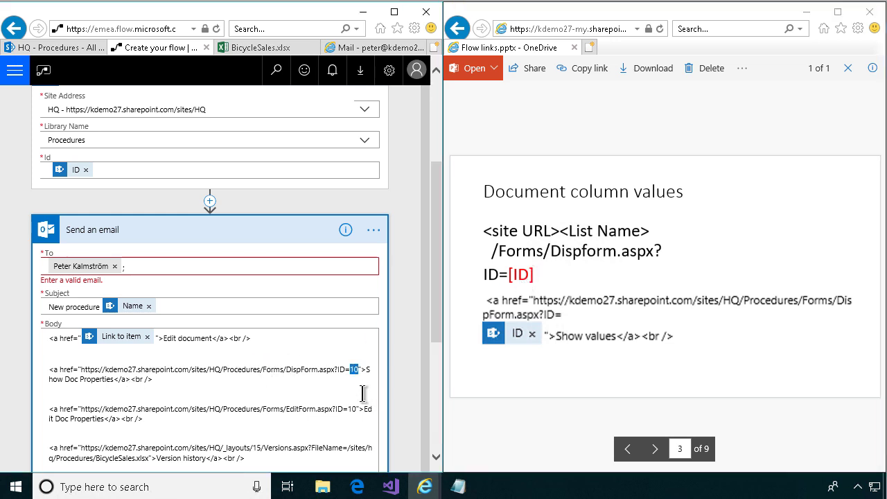
key(Delete)
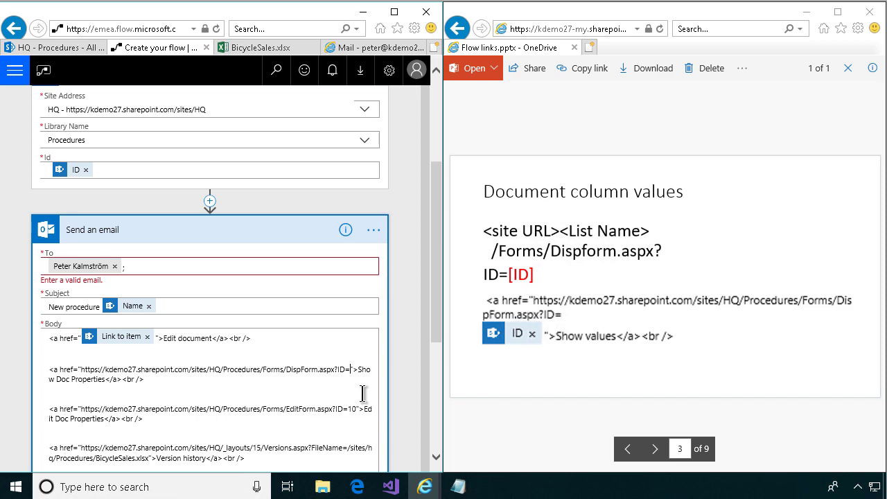
Try to insert the dynamic content ID into the Show Doc Properties link, and remove the misplaced token
scroll(374, 403, down, 5)
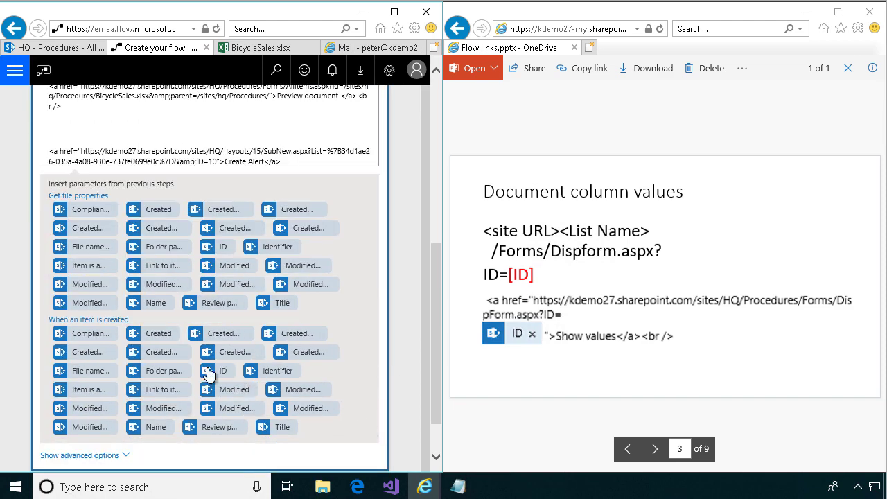
scroll(208, 372, up, 1)
click(220, 330)
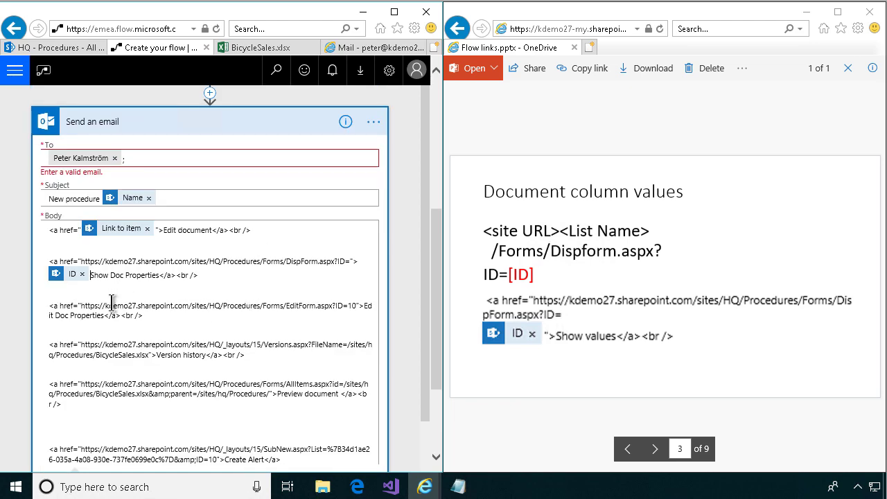
click(83, 275)
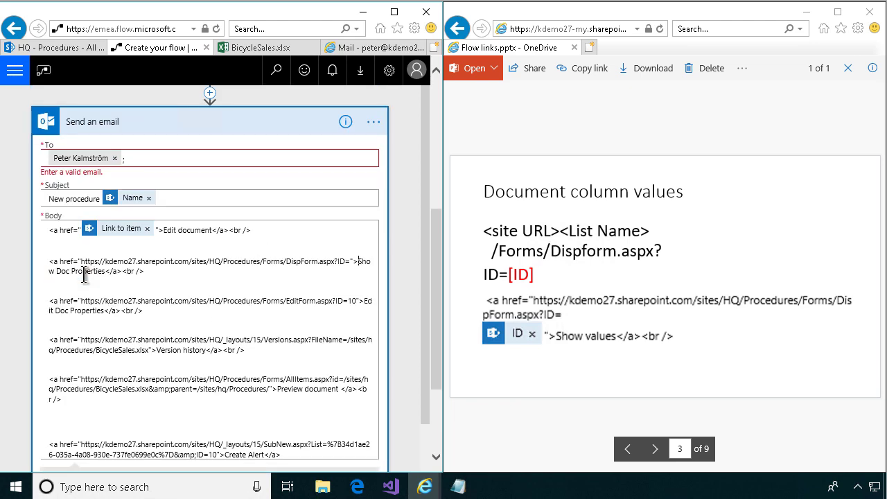
Insert the dynamic content ID directly after ID= in the Show Doc Properties link, before the closing quotation mark
click(350, 262)
scroll(367, 333, down, 4)
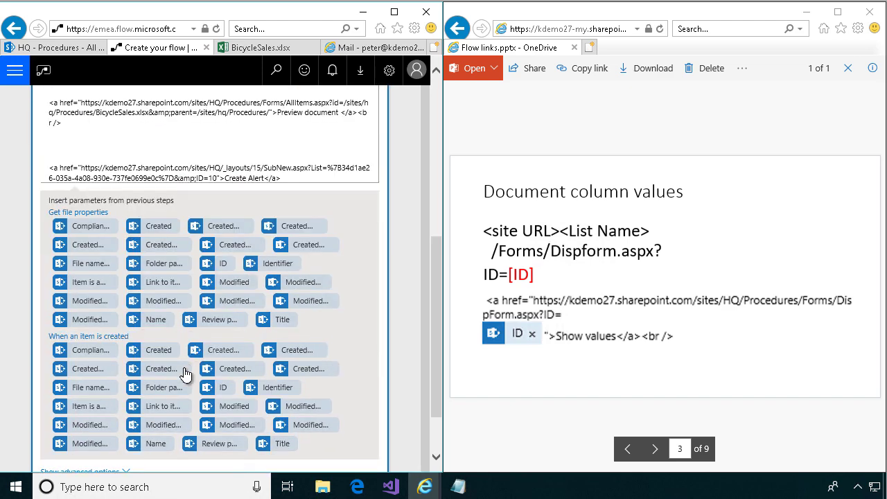
click(222, 390)
scroll(208, 263, up, 4)
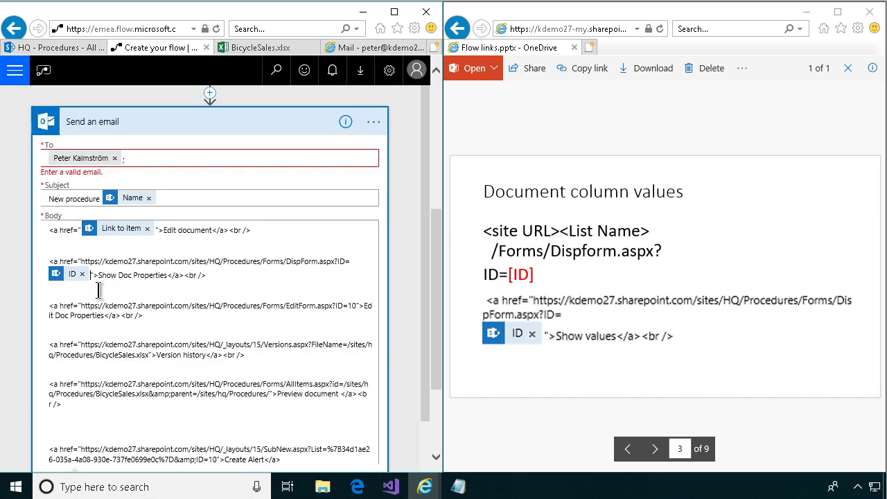
Replace the 10 in the Edit Doc Properties link with the dynamic content ID, following the slide Edit Document column values
key(BackSpace)
key(BackSpace)
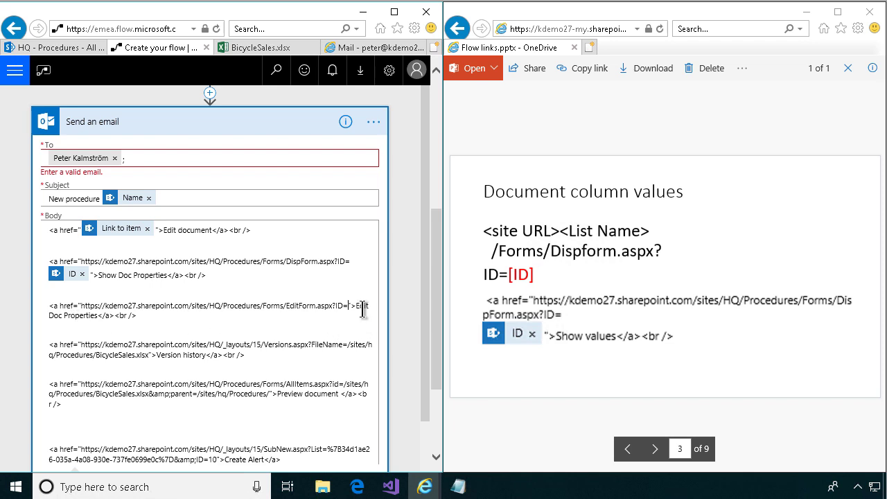
click(654, 448)
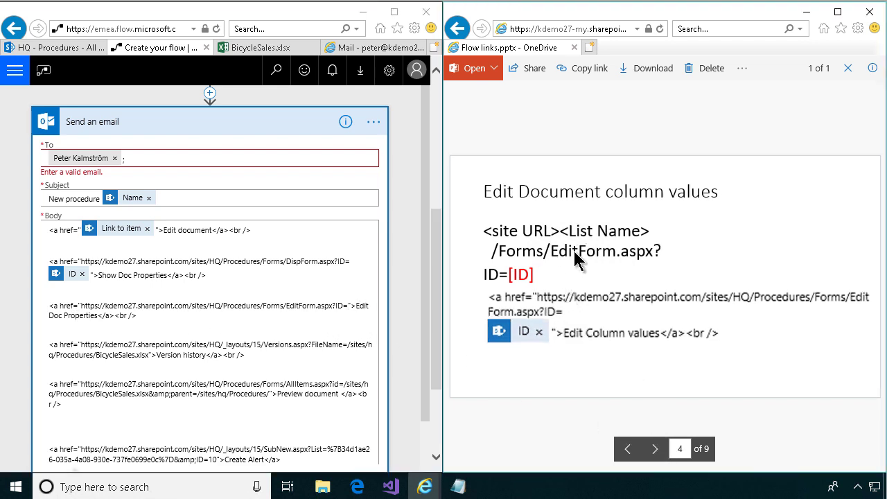
click(349, 307)
scroll(330, 406, down, 5)
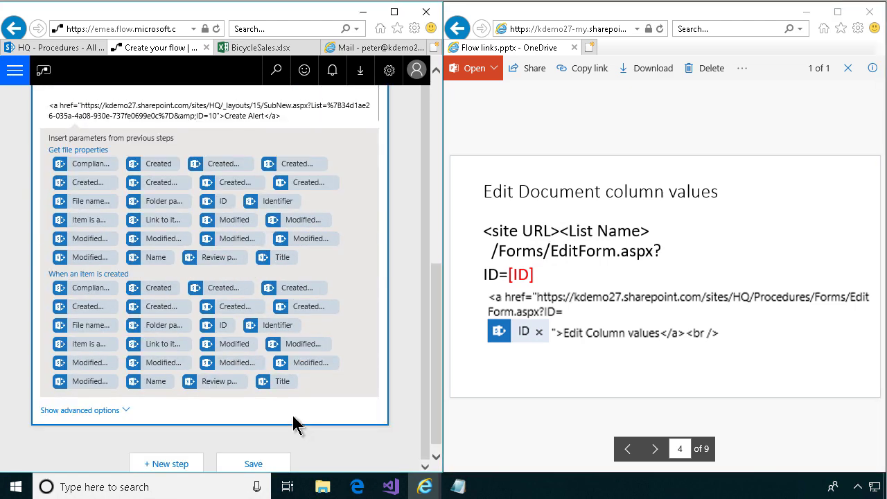
click(213, 333)
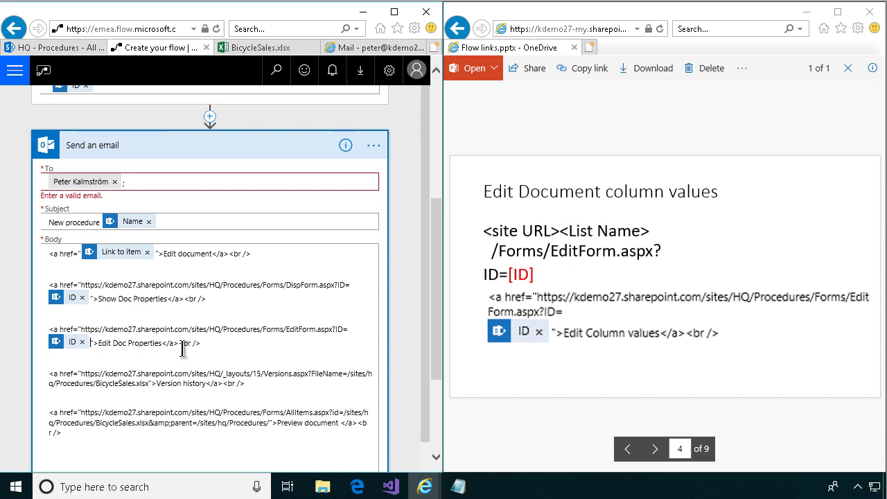
Compare the list item link slides with the Forms part of the Show Doc Properties link, and advance to the slide Version history
click(655, 449)
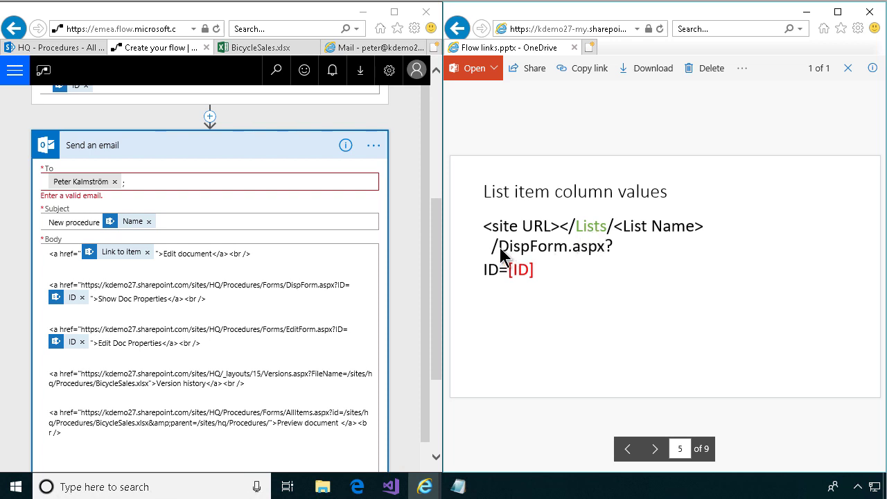
double_click(276, 284)
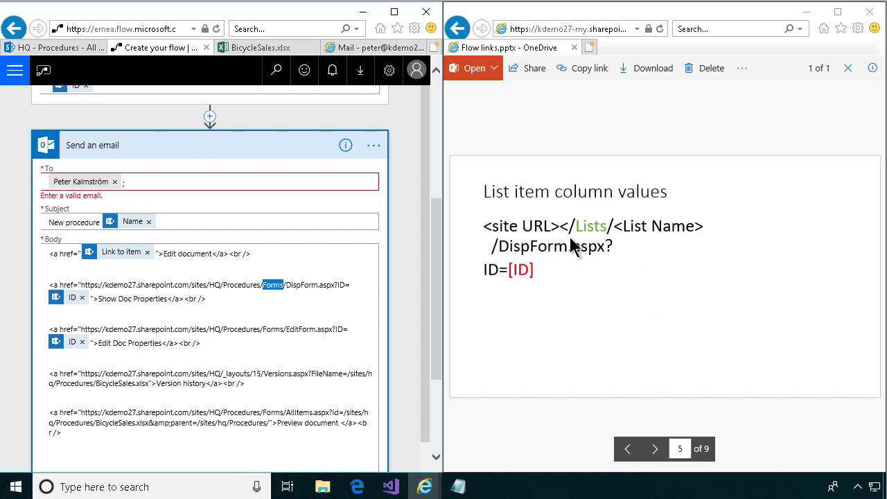
click(655, 448)
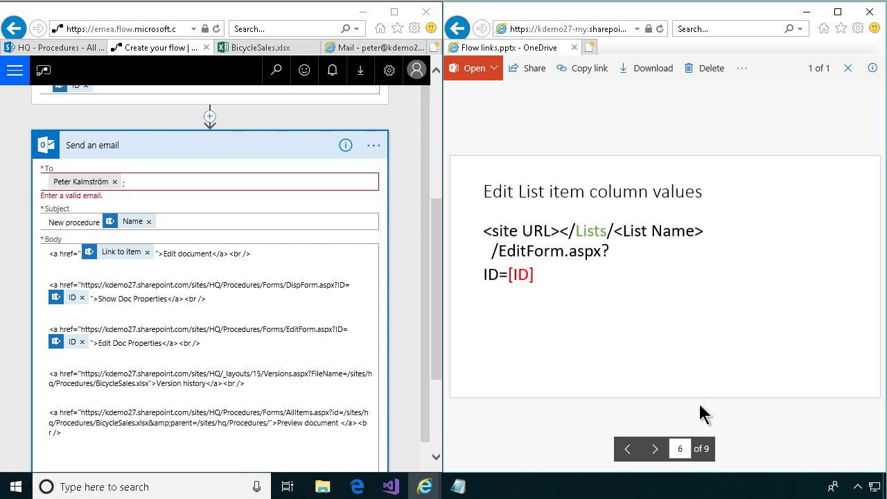
click(654, 451)
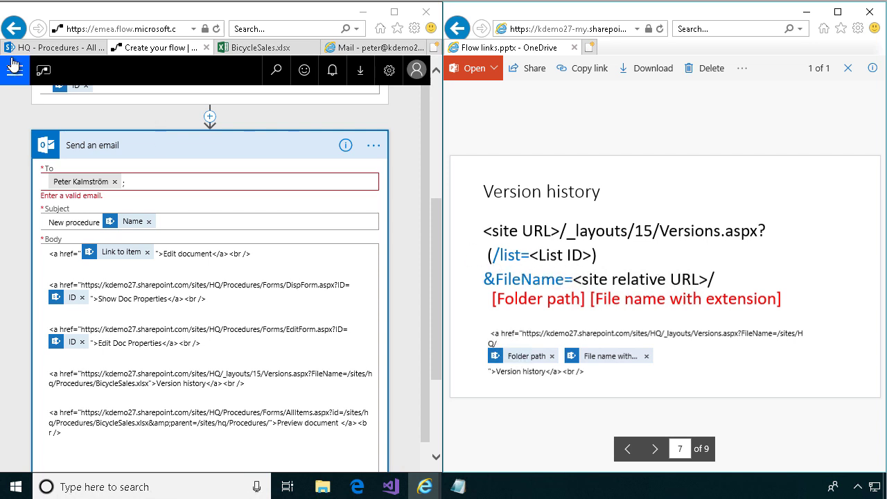
Switch to the Procedures library in SharePoint and open its library settings
click(43, 49)
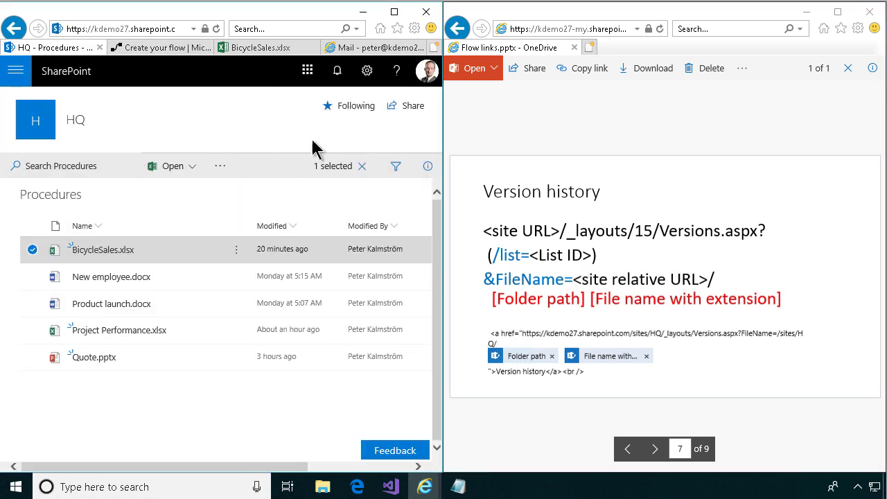
click(366, 71)
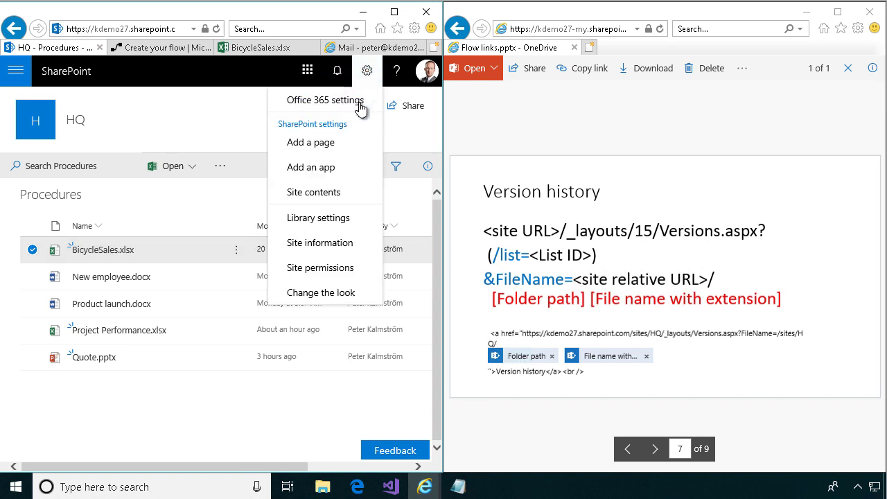
click(329, 221)
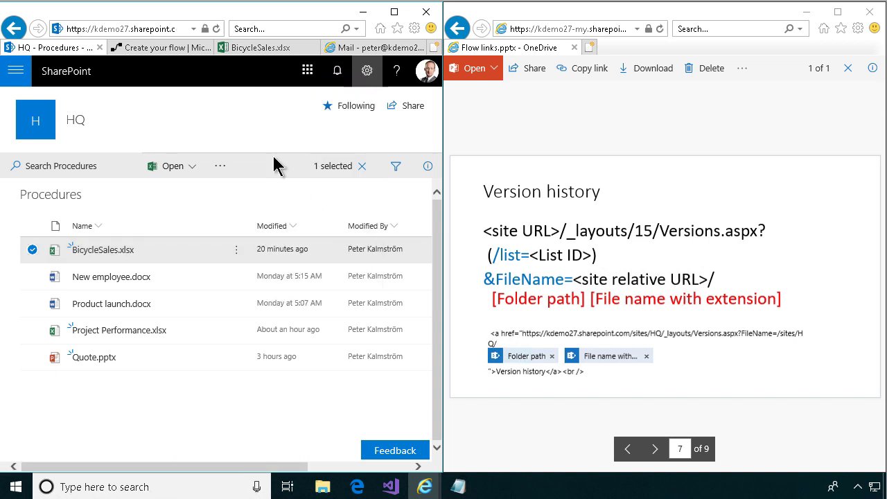
Maximize the browser window and examine the list ID after List= in the library settings address
click(149, 28)
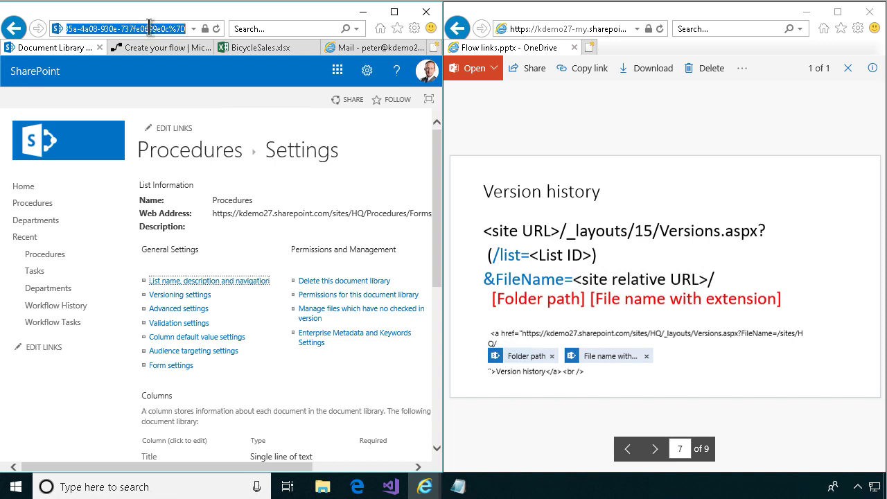
click(149, 28)
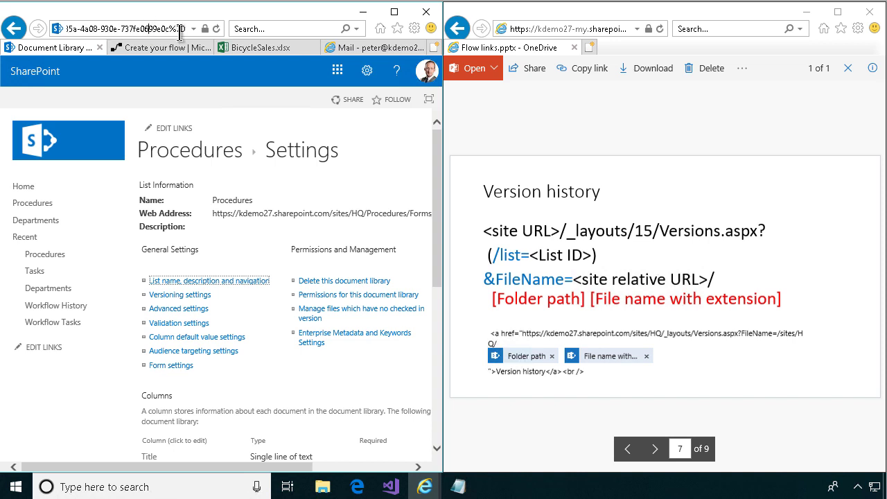
click(394, 11)
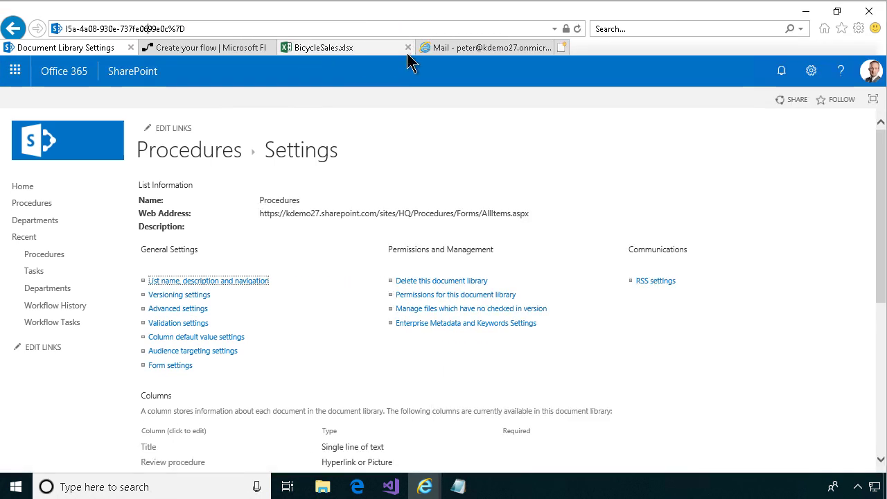
click(294, 28)
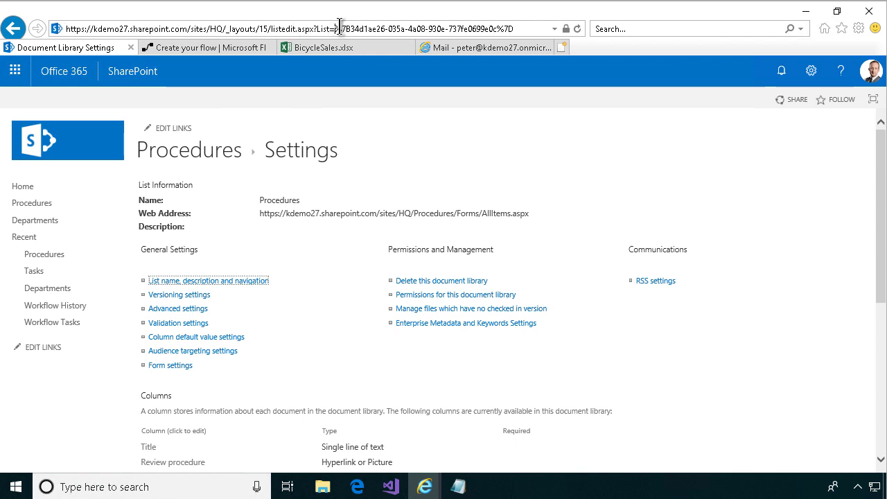
drag(335, 29, 572, 35)
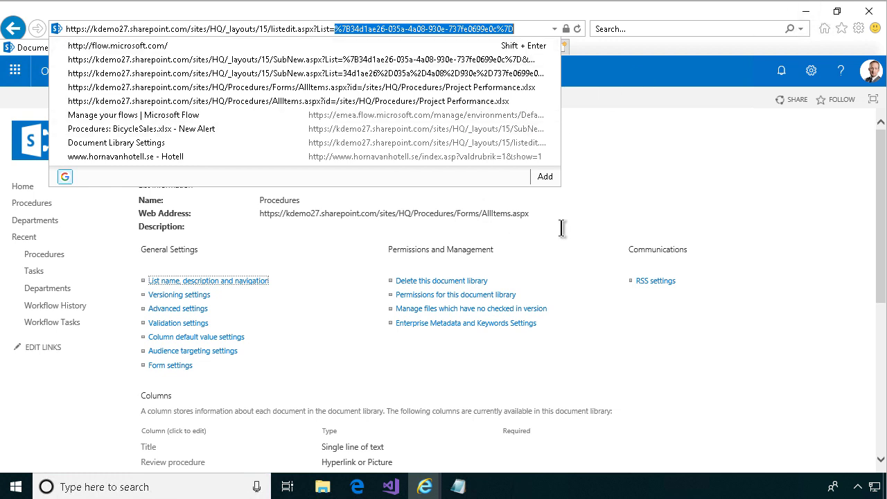
click(253, 426)
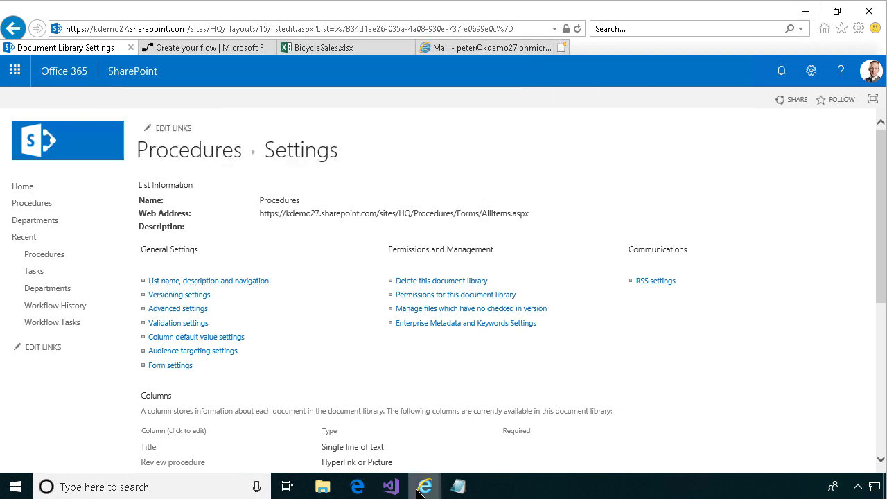
Switch back to the flow, highlight =/sites in the Version history link, and place the window beside the slides again
mouse_move(418, 488)
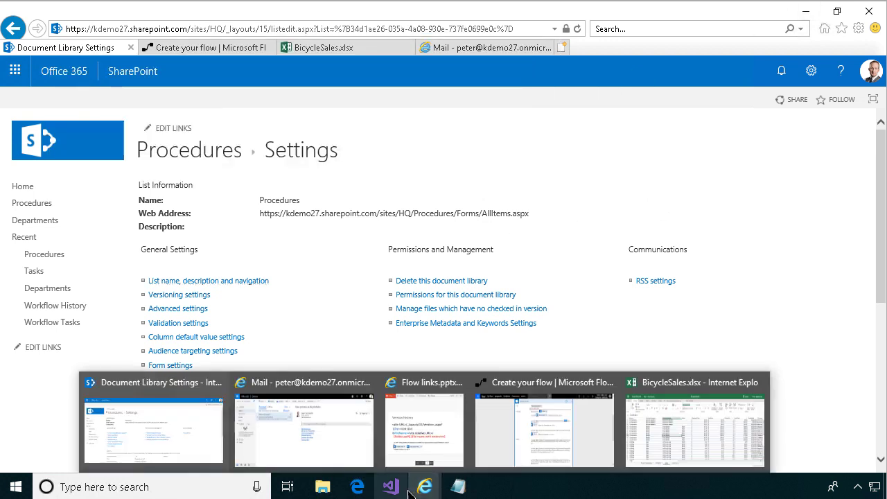
click(537, 420)
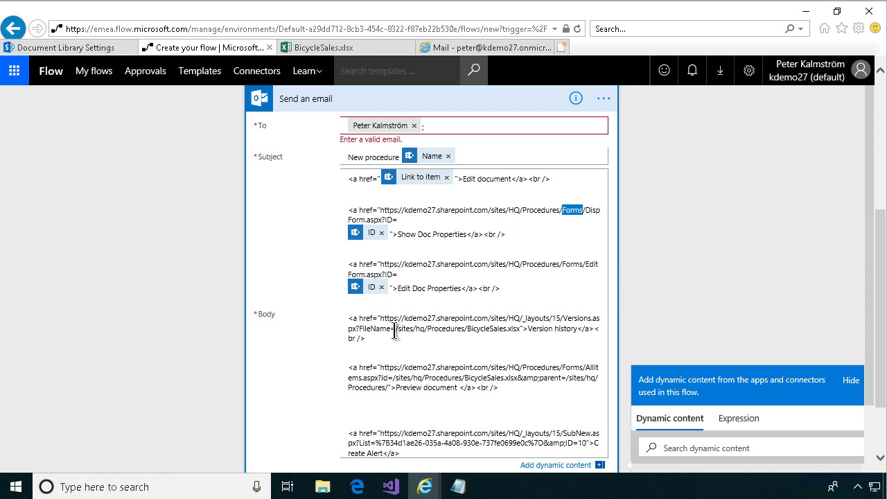
drag(392, 328, 414, 329)
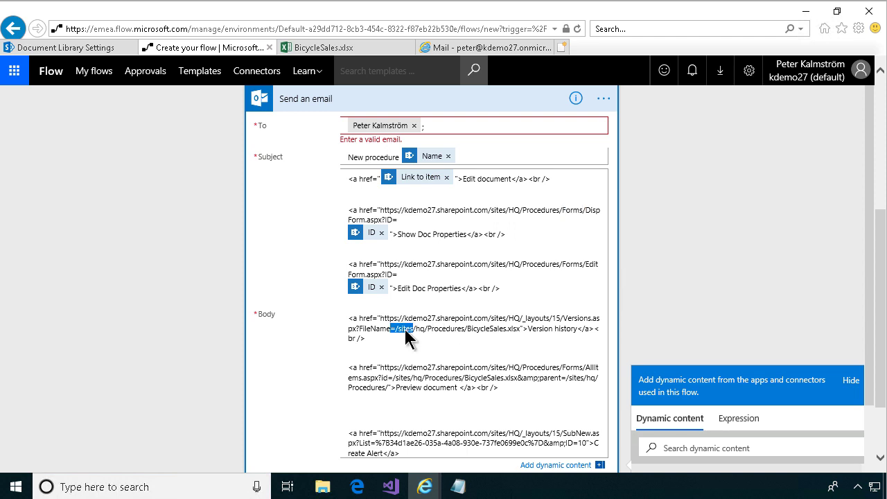
key(super+Left)
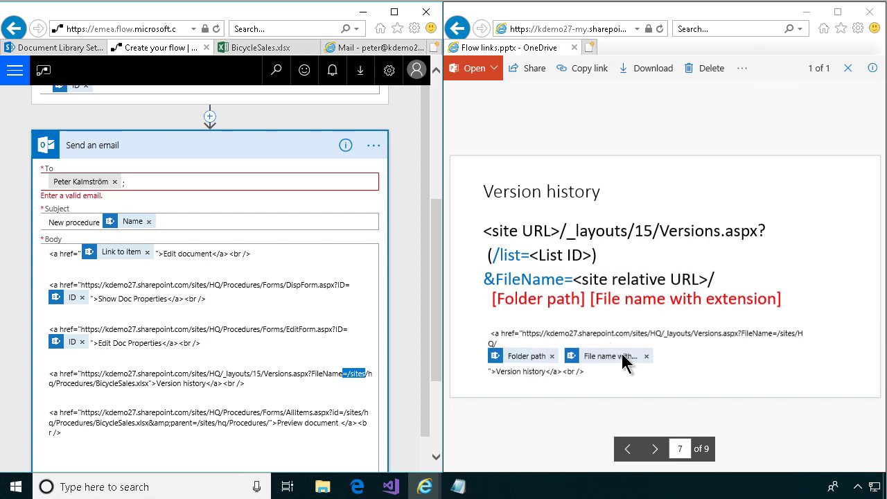
Replace Procedures/BicycleSales.xlsx in the Version history link with the Get file properties contents Folder path and File name with extension
click(155, 384)
double_click(66, 383)
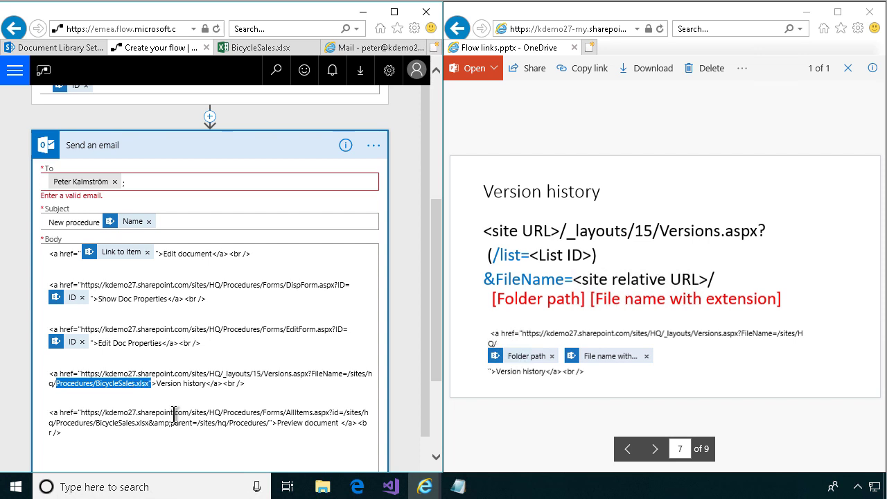
key(Delete)
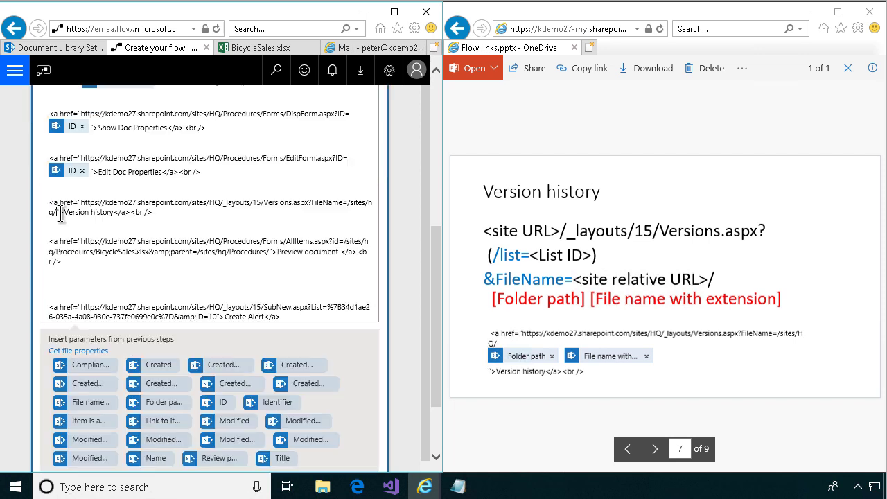
click(152, 409)
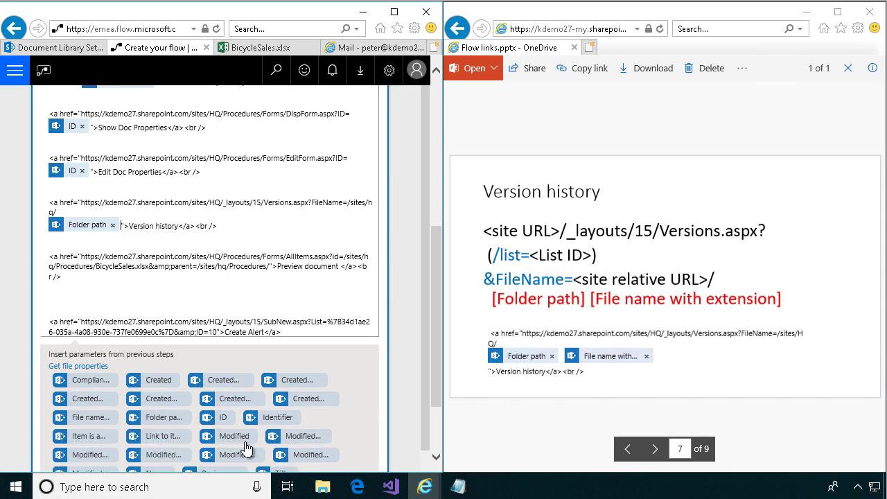
click(91, 417)
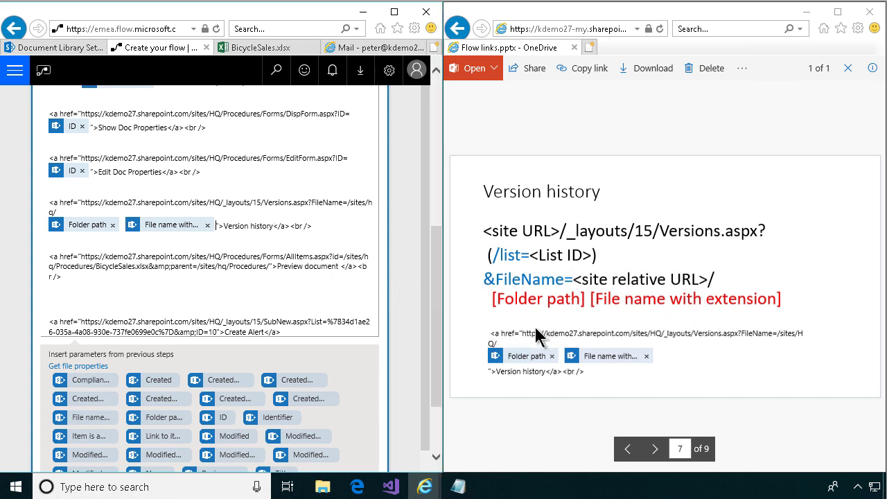
Show the Document preview mode slide and replace Procedures before /Forms in the Preview document link with the Get file properties Folder path
click(655, 449)
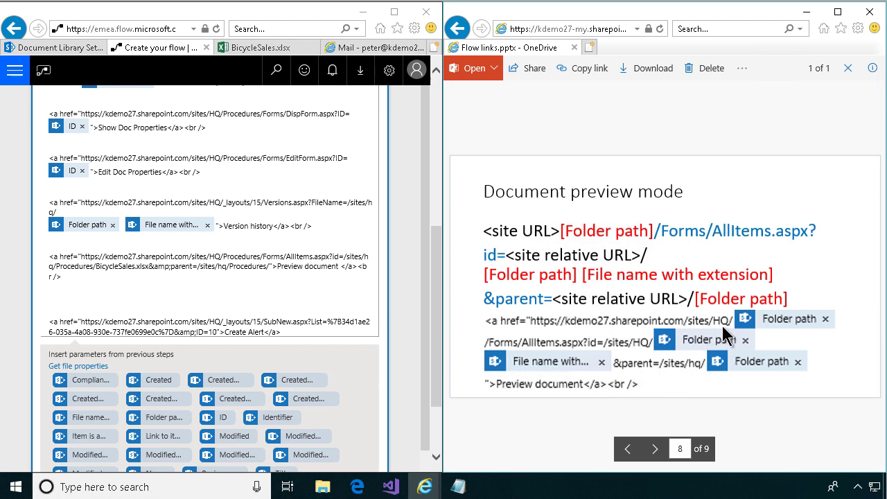
double_click(242, 256)
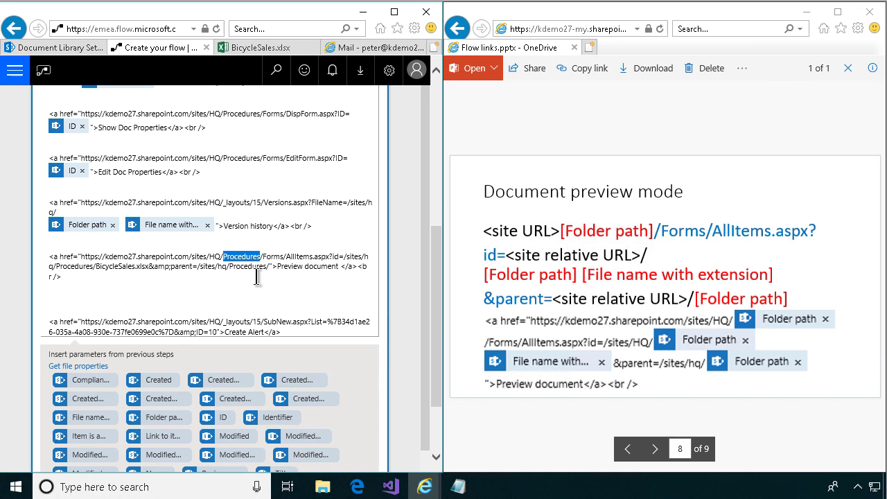
key(Delete)
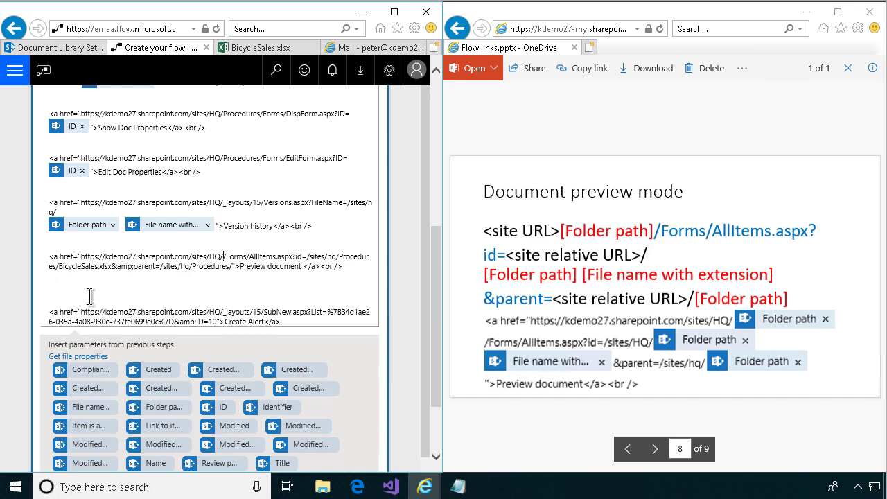
click(161, 413)
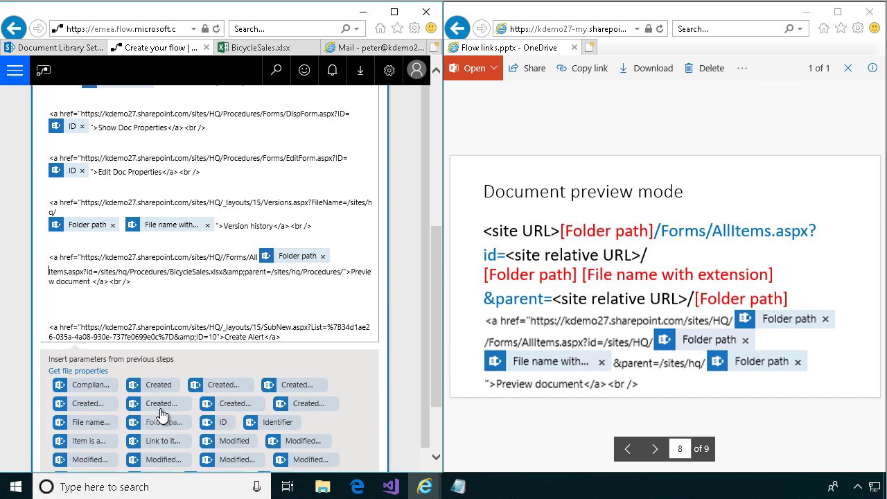
click(322, 256)
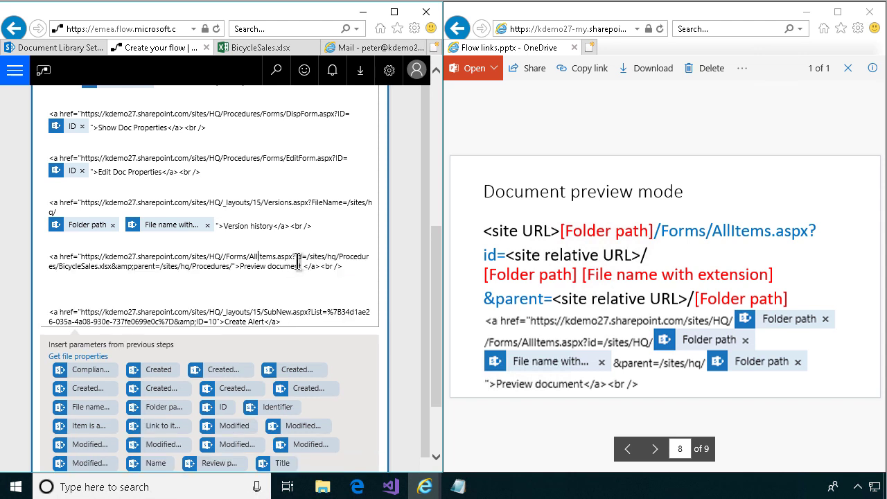
click(223, 257)
click(154, 408)
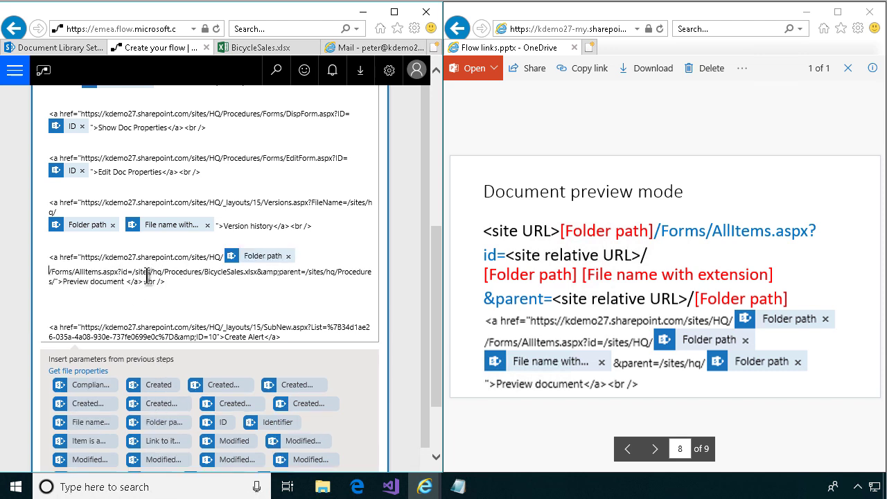
Replace Procedures in the id= part of the Preview document link with the Get file properties Folder path
drag(163, 272, 204, 272)
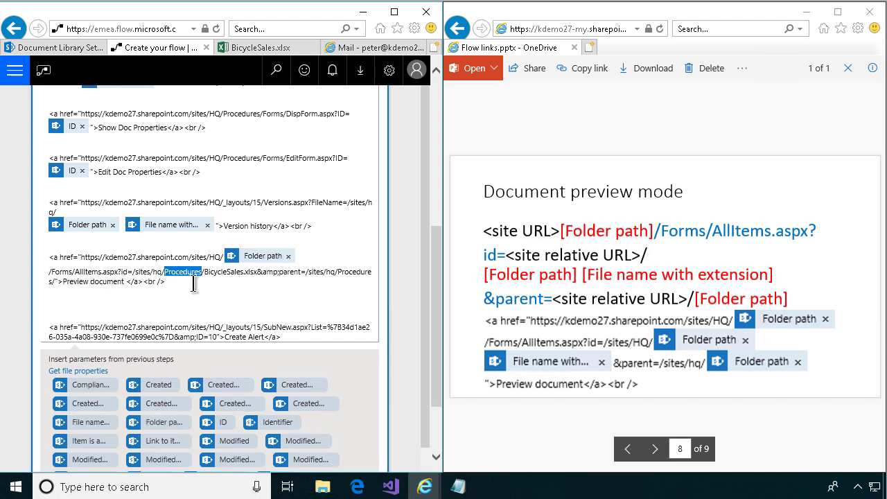
key(Delete)
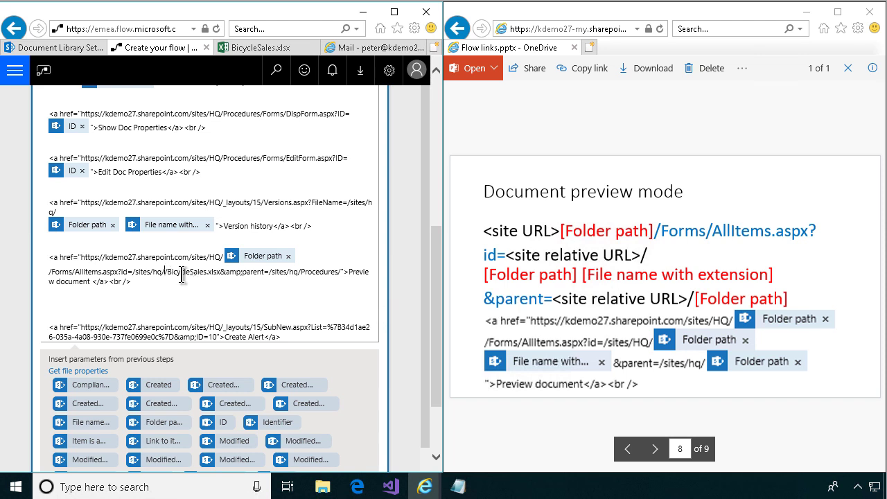
click(148, 423)
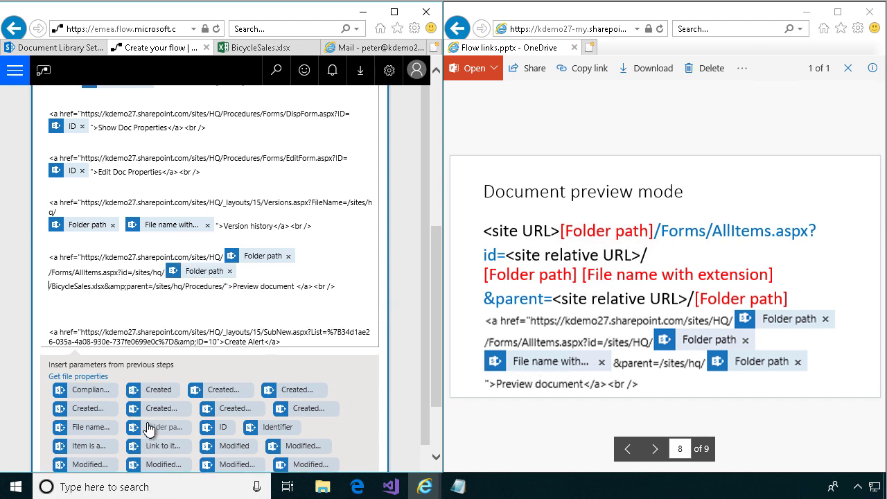
Replace BicycleSales.xlsx in the Preview document link with the Get file properties File name with extension
double_click(89, 286)
click(105, 286)
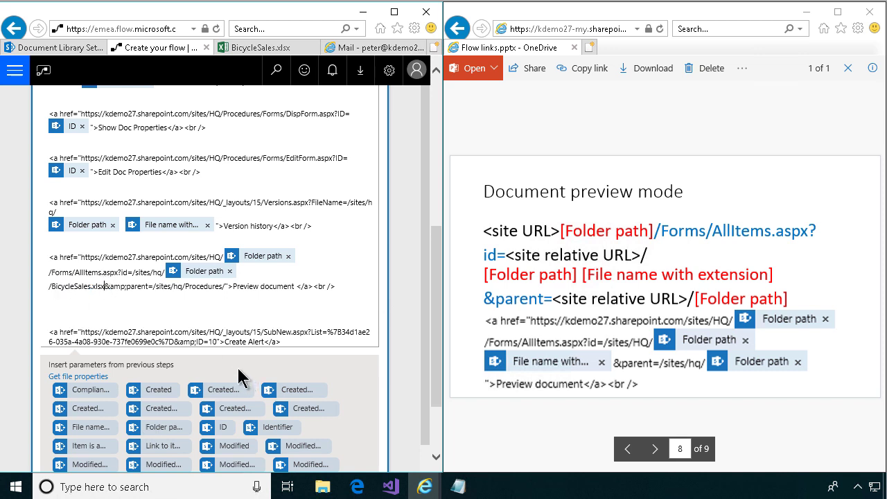
key(shift+Left)
key(shift+Left)
key(shift+Left)
key(shift+Left)
key(shift+Left)
key(shift+Left)
key(shift+Left)
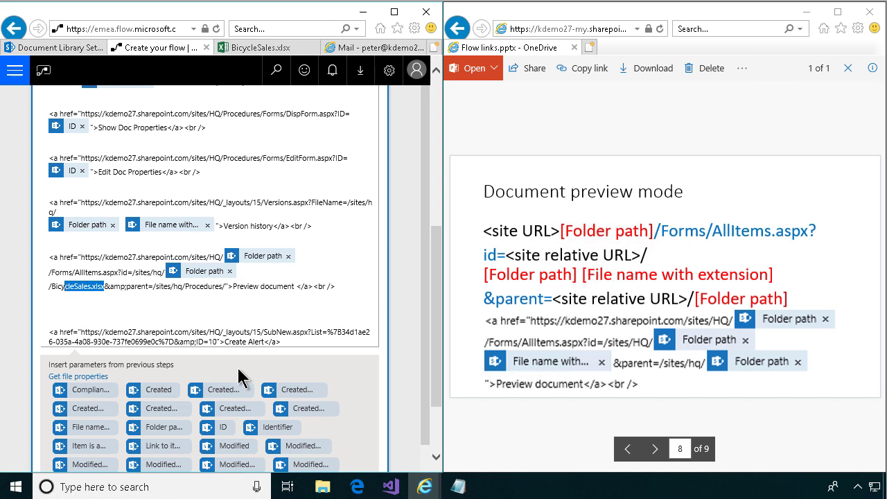
key(BackSpace)
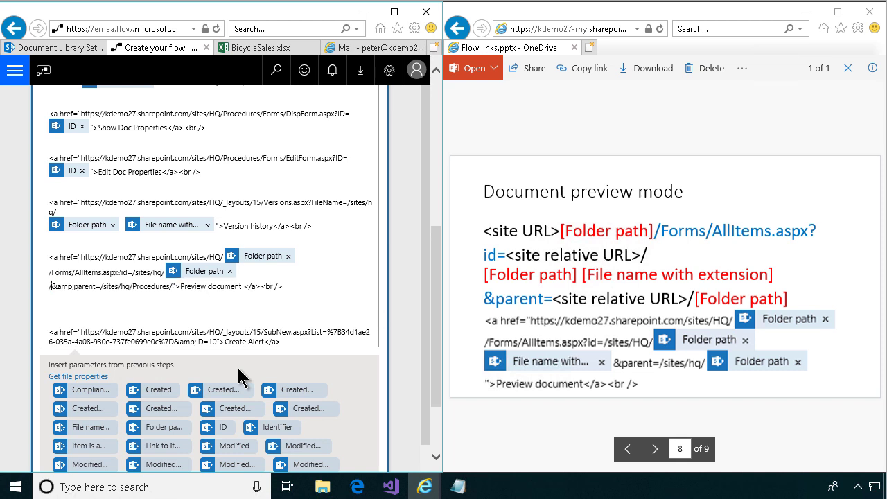
click(91, 427)
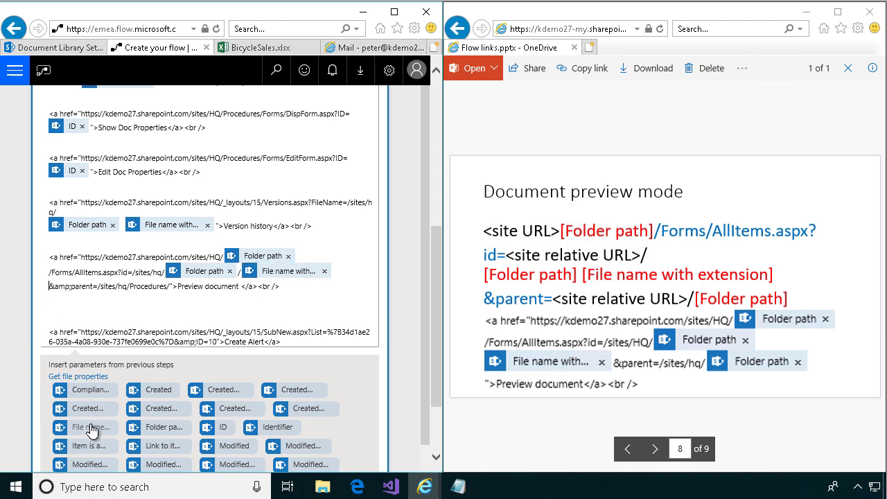
Replace Procedures in the parent= part of the Preview document link with the Get file properties Folder path
double_click(137, 288)
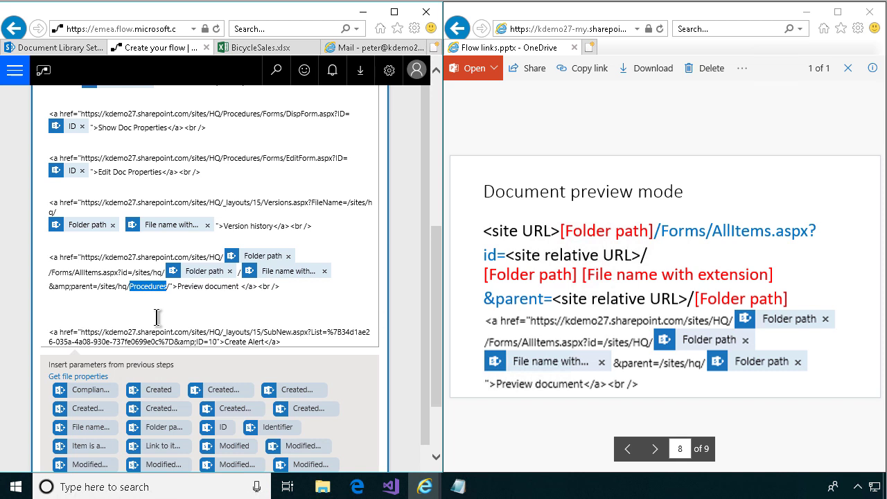
key(BackSpace)
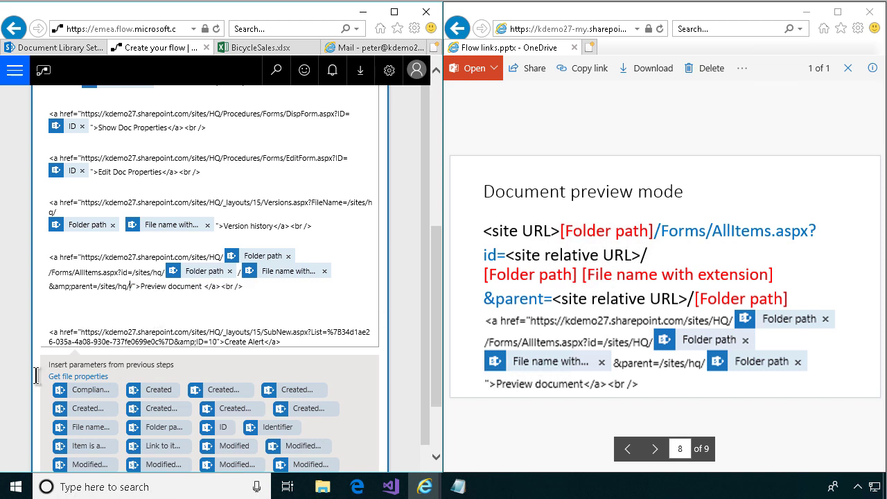
click(147, 431)
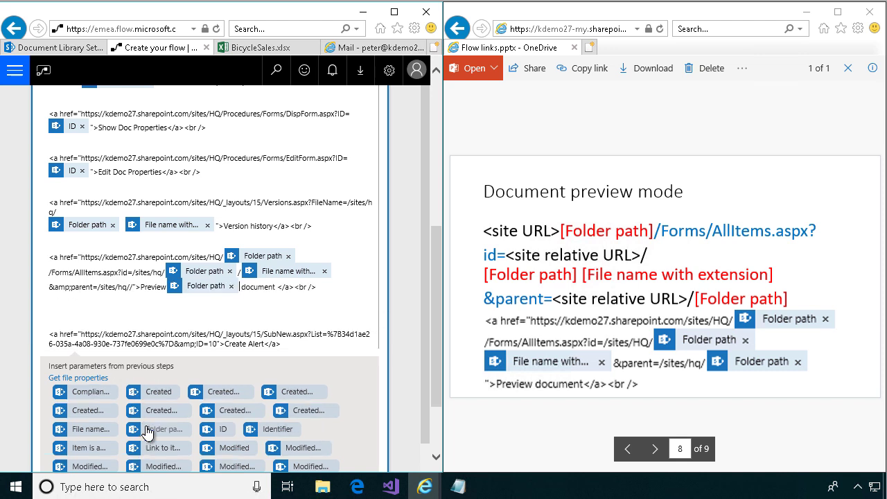
click(232, 287)
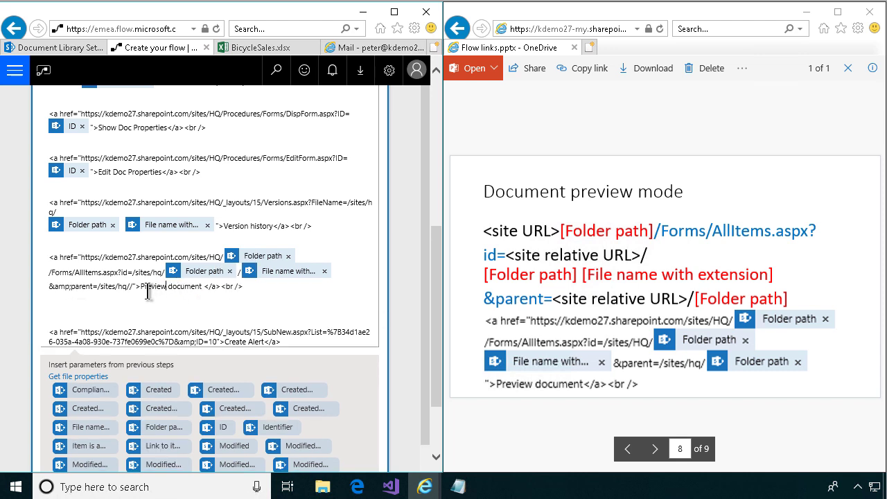
click(128, 286)
click(154, 431)
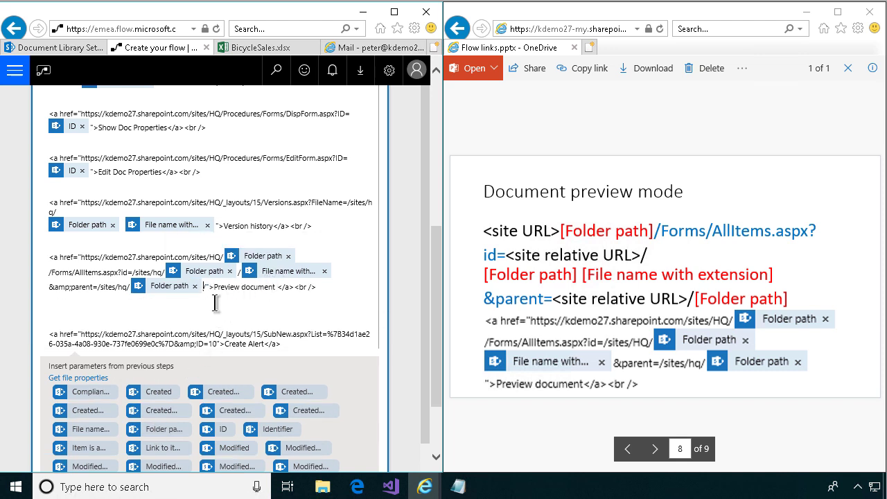
Show the New alert slide and replace the ID value 10 in the Create Alert link with the ID from When an item is created
scroll(260, 288, down, 3)
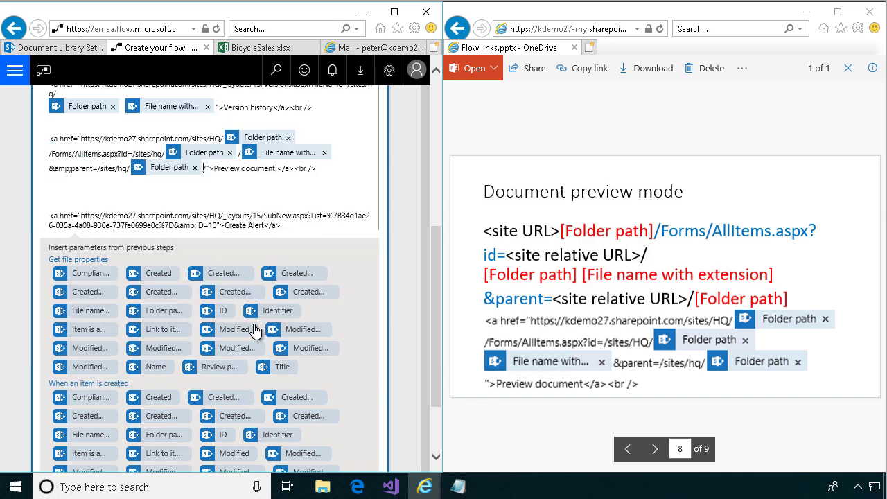
click(656, 449)
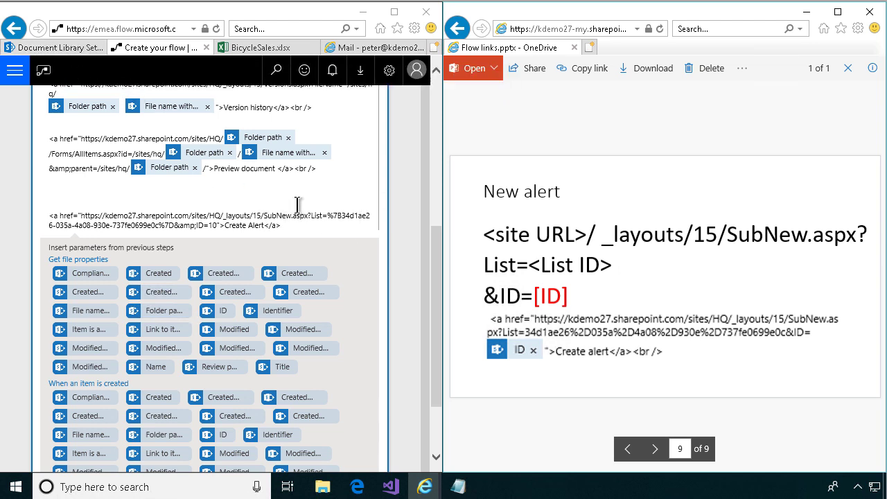
click(215, 223)
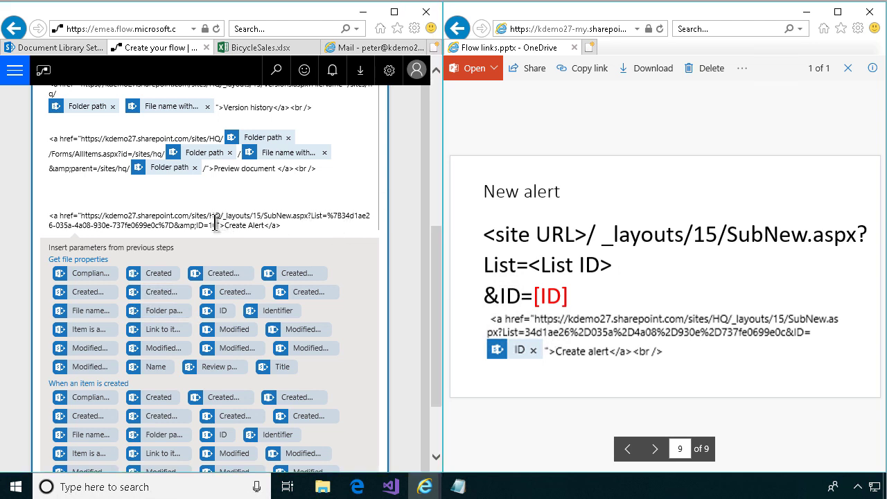
key(BackSpace)
key(BackSpace)
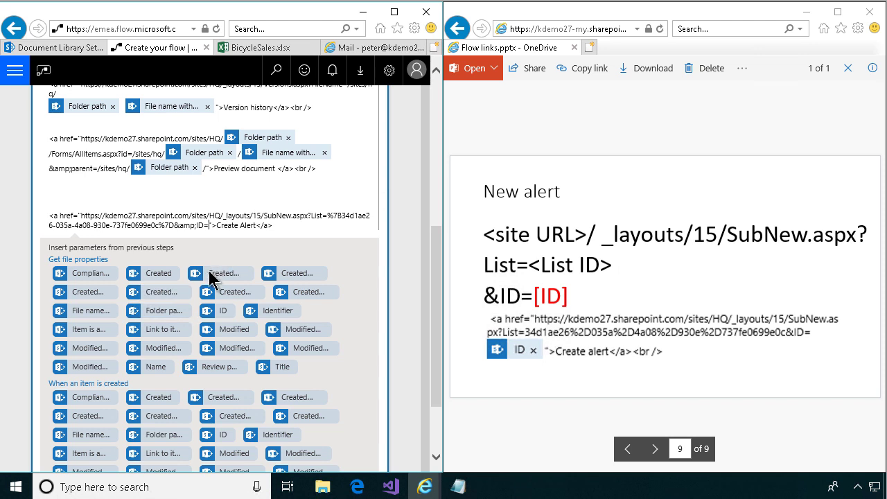
click(208, 434)
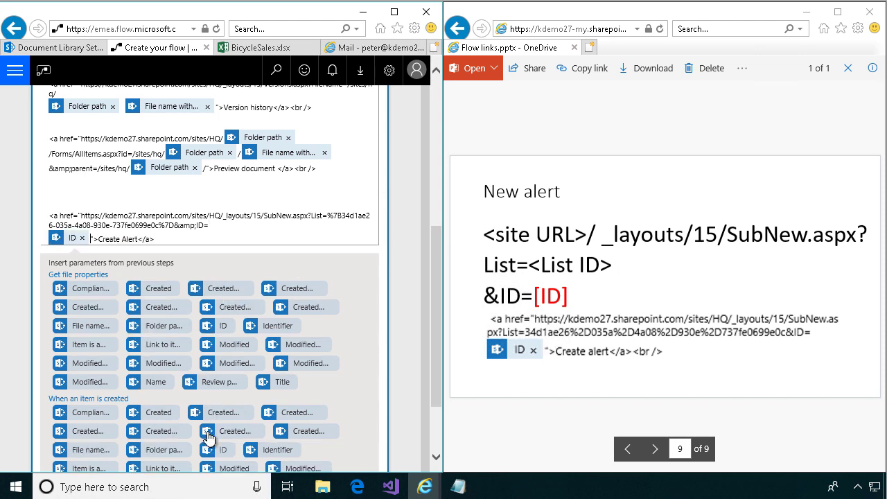
Review the email body and the flow's other actions, and save the flow
scroll(277, 374, down, 1)
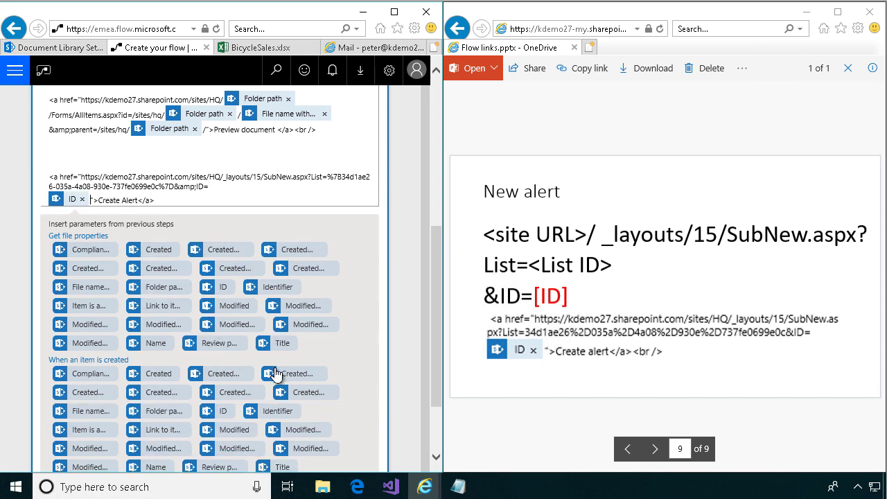
scroll(365, 201, up, 5)
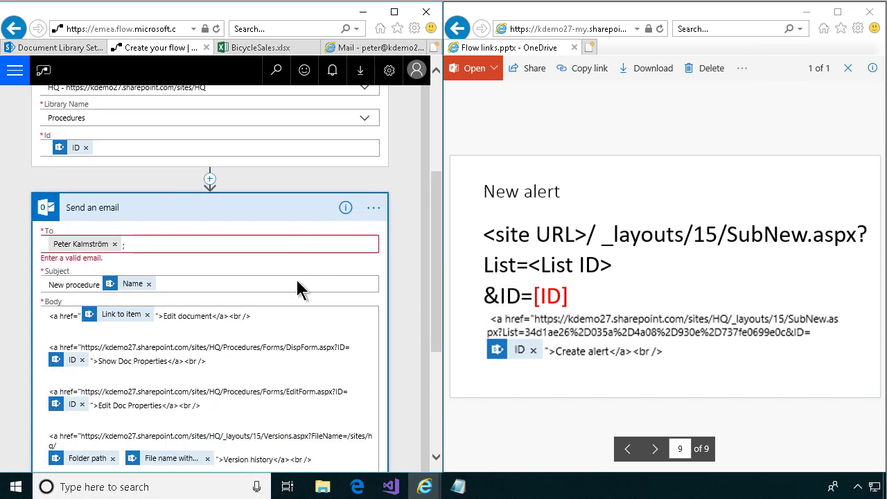
scroll(295, 291, down, 4)
scroll(291, 295, up, 10)
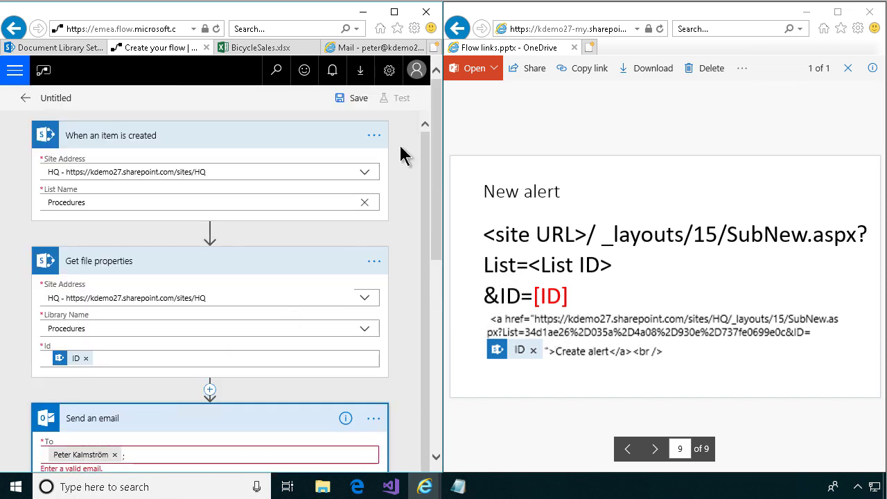
click(356, 99)
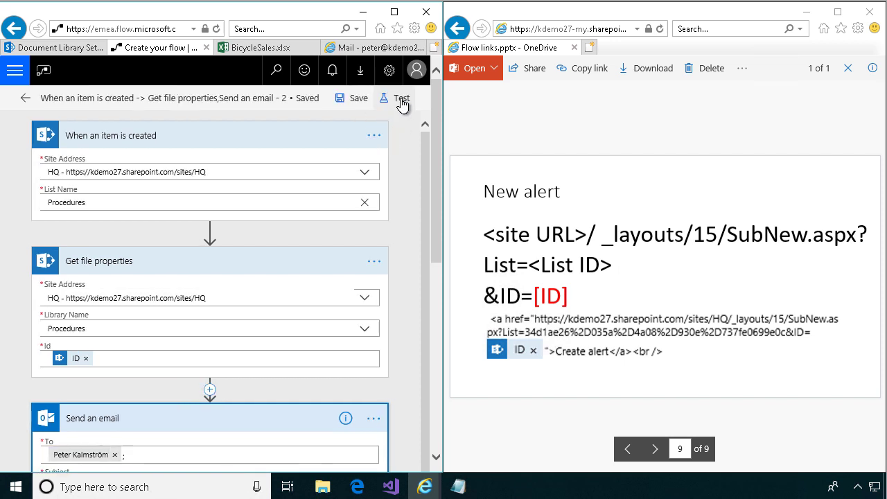
Start a test of the flow with the option to perform the trigger action yourself
click(401, 100)
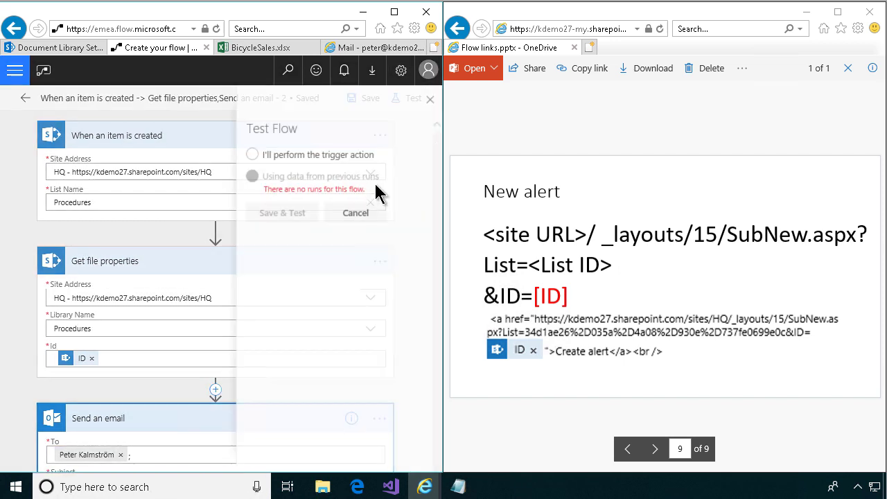
click(247, 154)
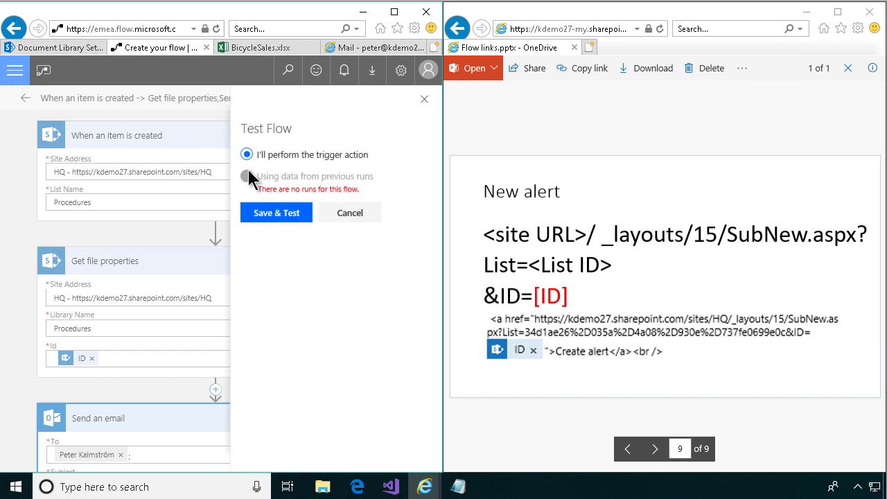
click(282, 216)
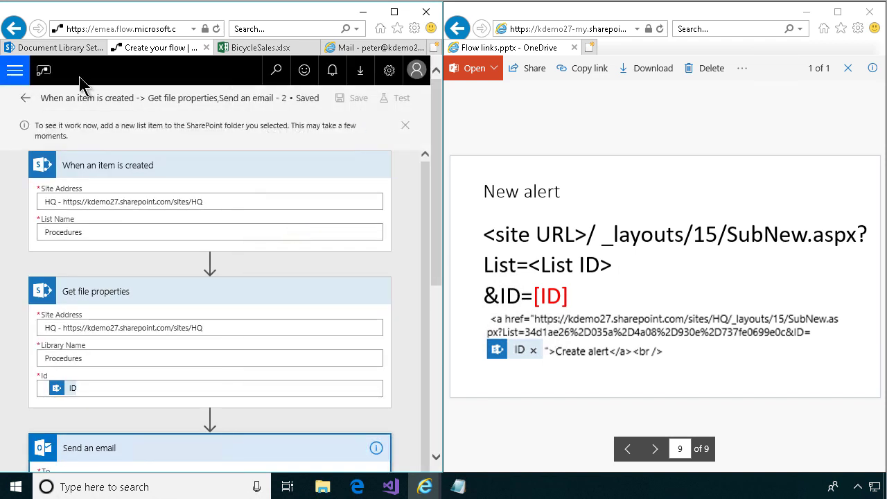
Open the Procedures library in SharePoint in a maximized window and close the BicycleSales.xlsx page
click(55, 48)
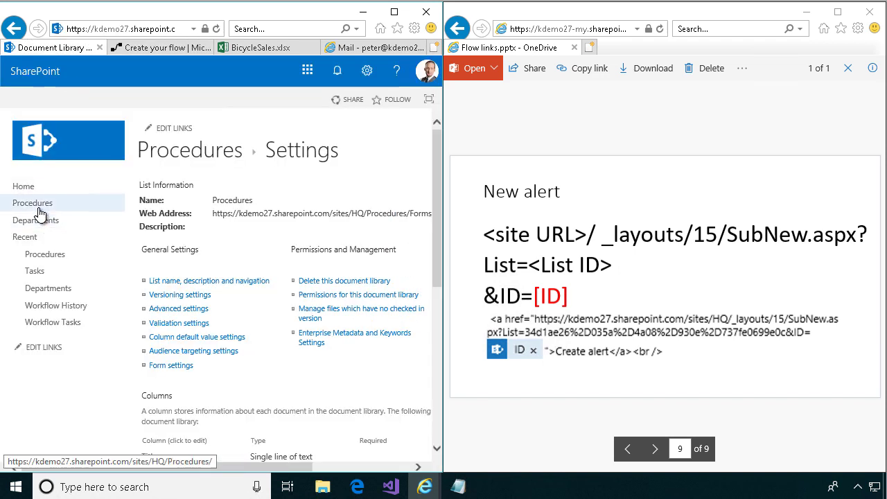
click(39, 210)
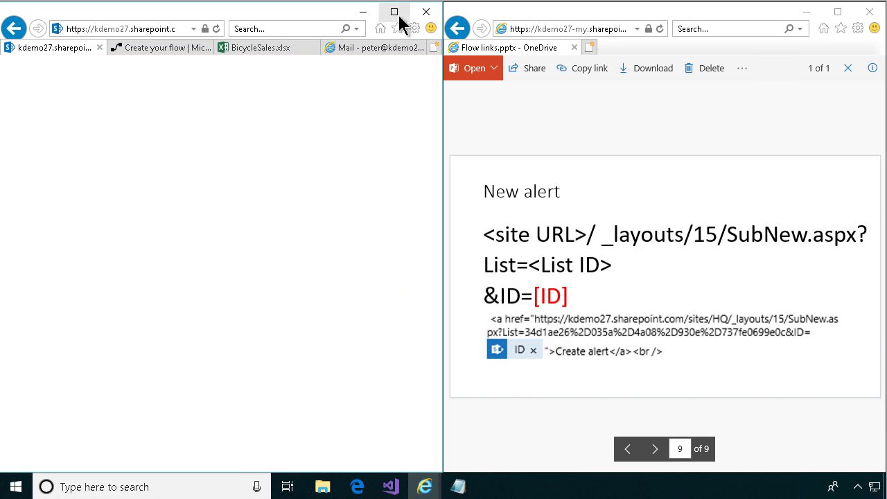
click(395, 12)
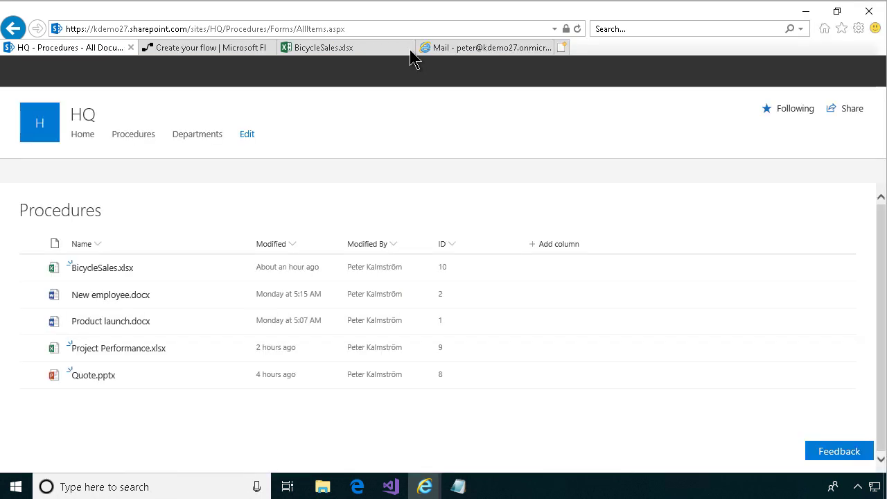
click(407, 48)
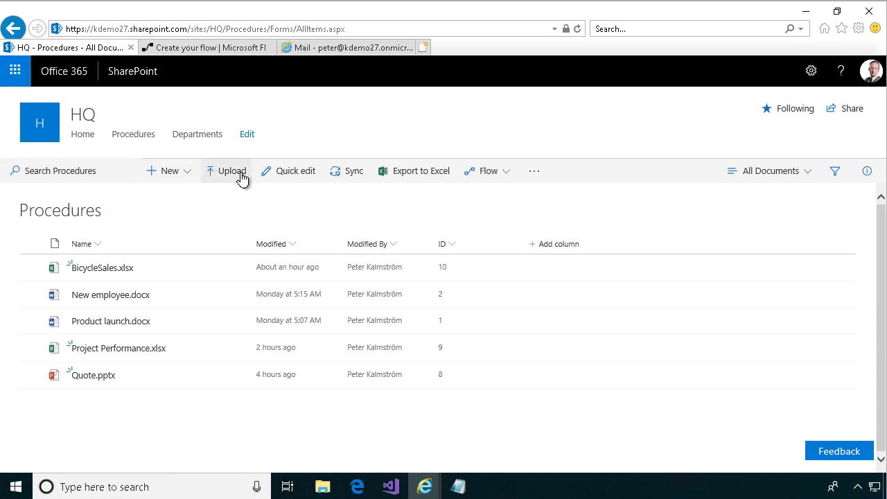
Upload Merger letter.docx from the Documents folder to the Procedures library
click(241, 179)
drag(431, 109, 429, 159)
click(176, 151)
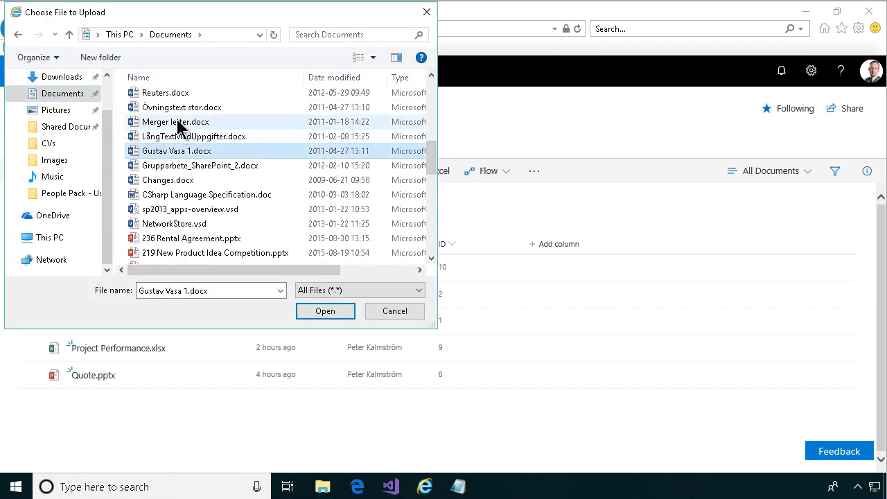
click(177, 122)
click(331, 311)
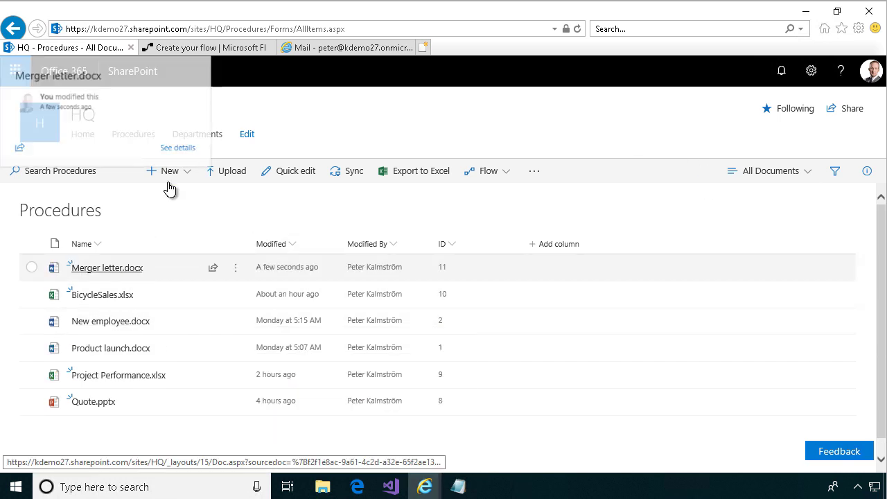
Check the flow's test run and open the New procedure Merger letter email in Outlook
click(206, 49)
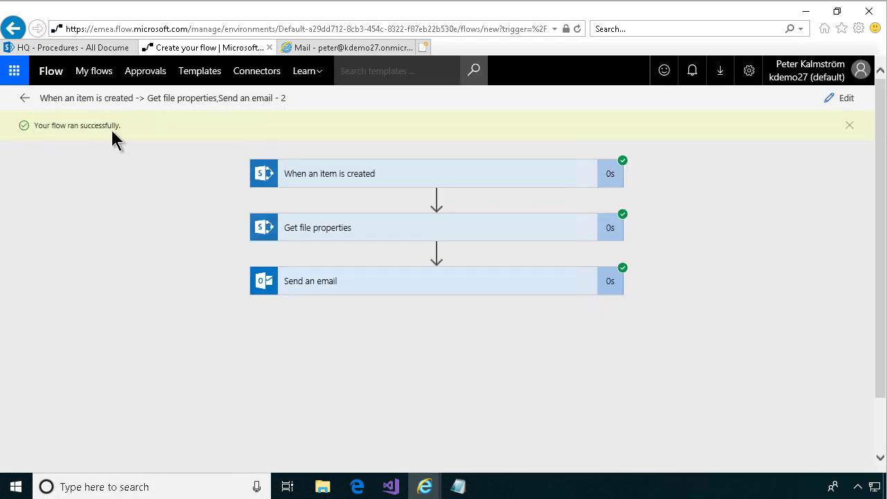
click(355, 49)
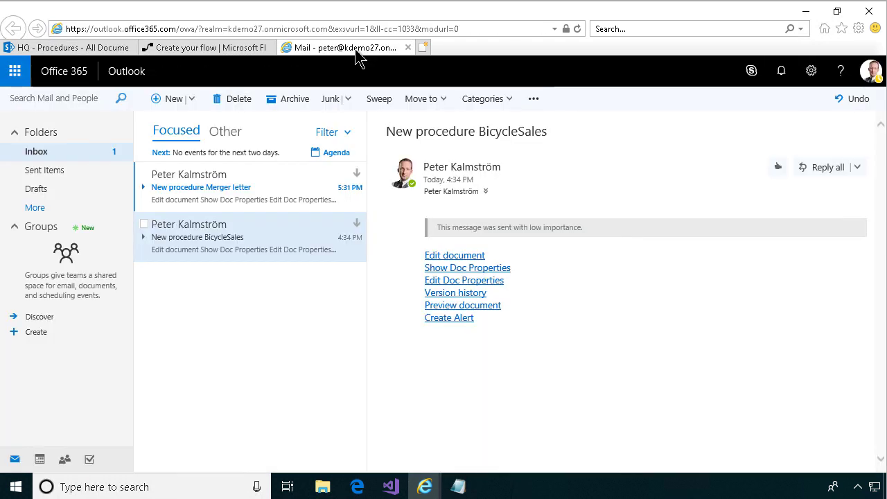
click(211, 192)
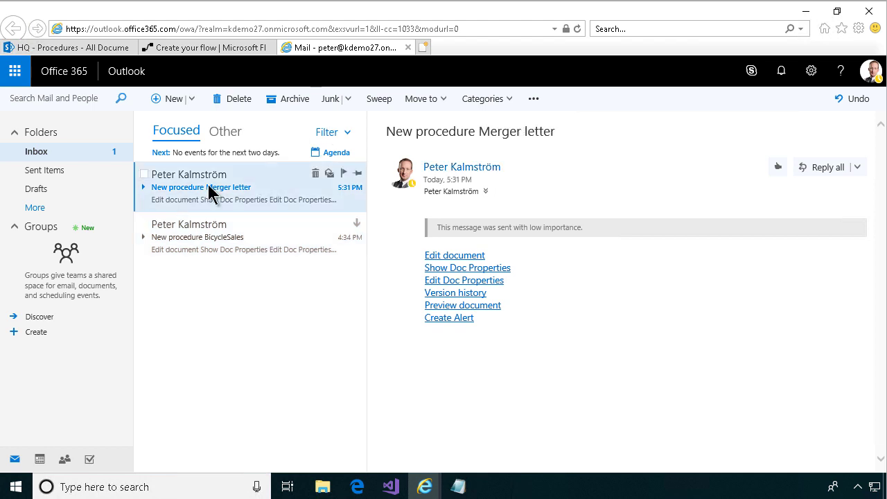
Test the Edit document and Show Doc Properties links, returning to the email after each
click(468, 260)
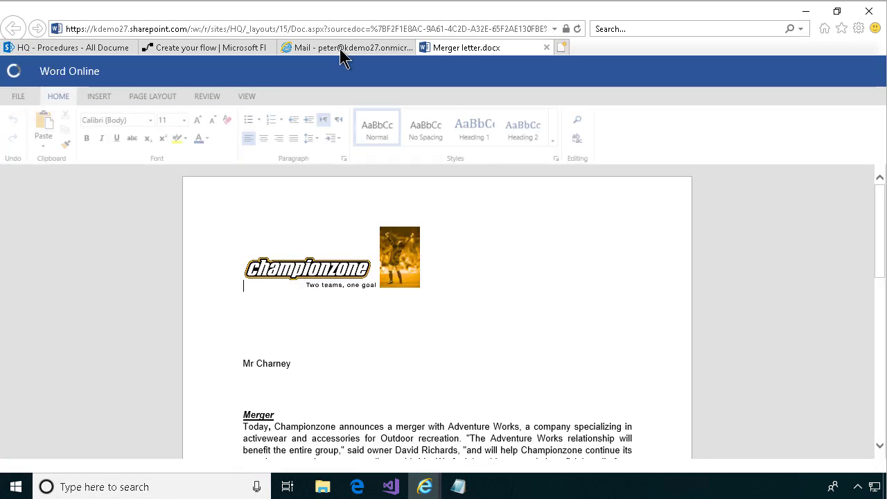
click(344, 48)
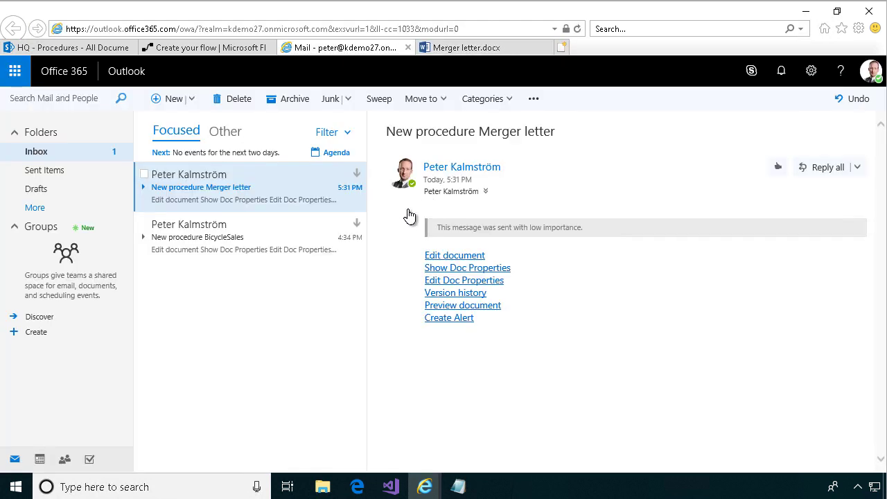
mouse_move(404, 208)
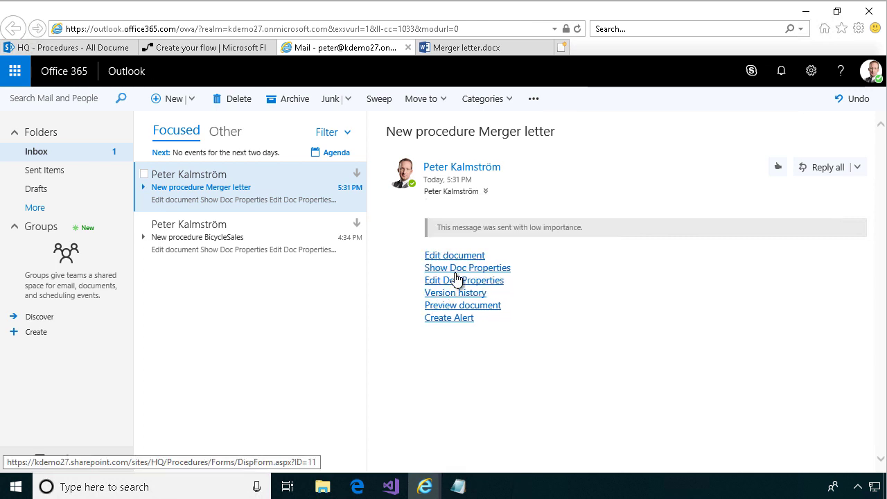
click(460, 271)
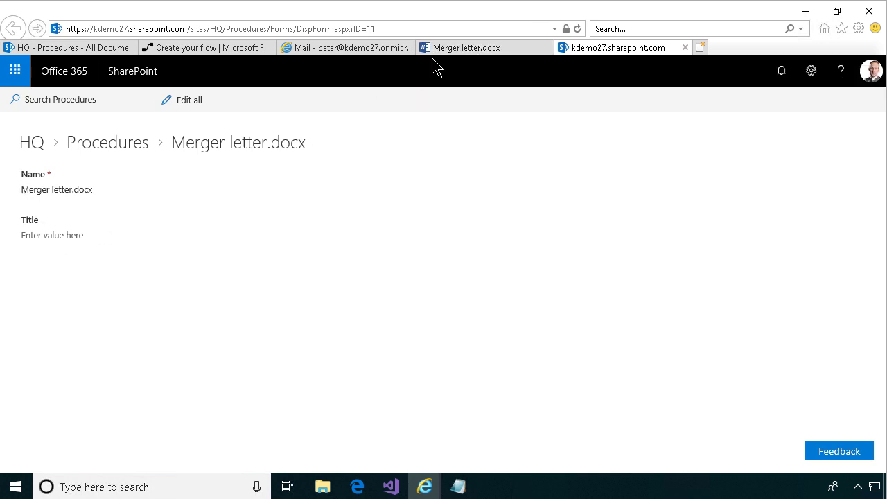
click(377, 49)
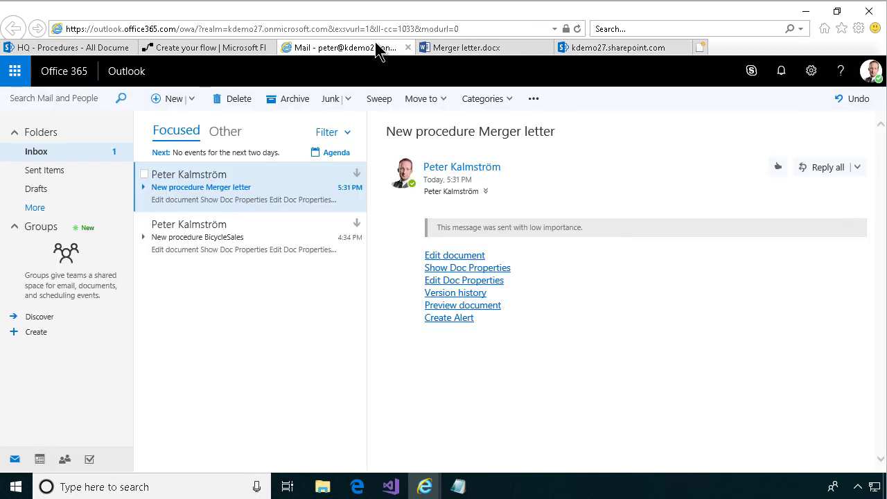
Test the Edit Doc Properties and Version history links in the email, closing all the opened document pages
click(460, 281)
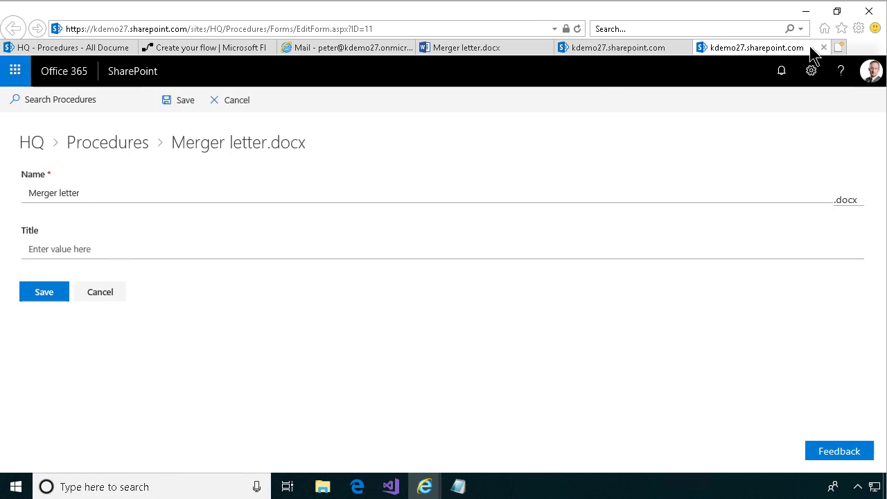
click(824, 48)
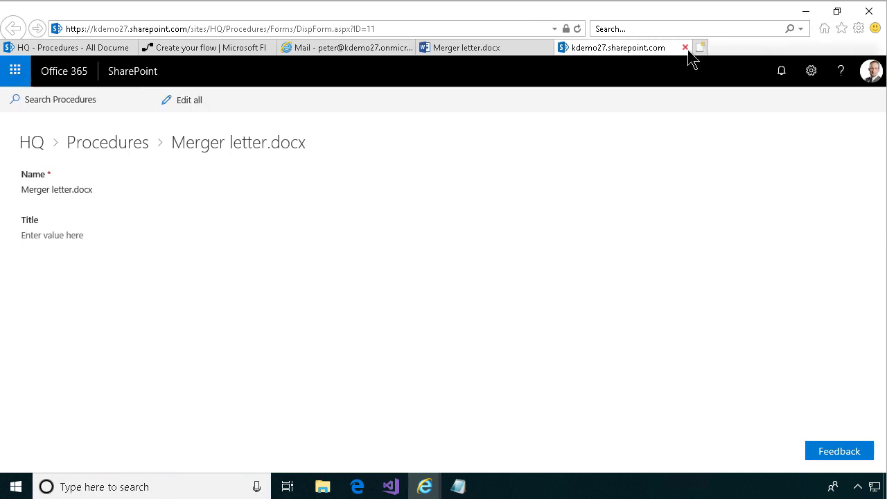
click(685, 49)
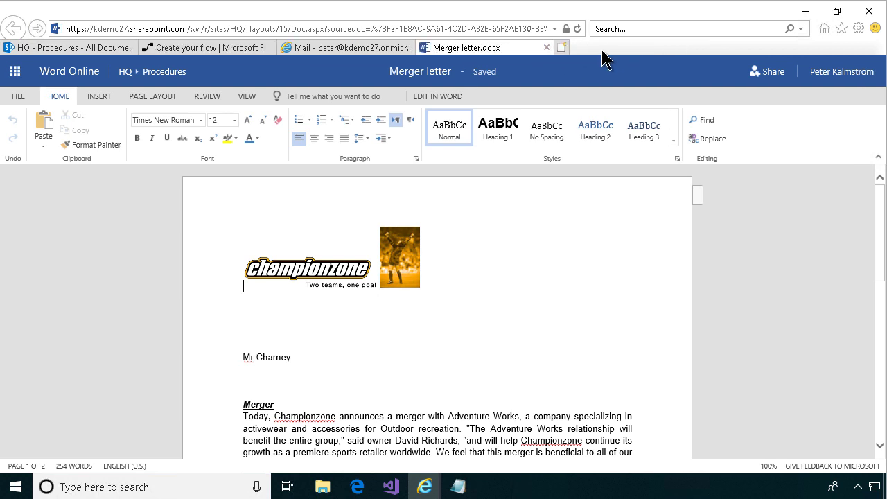
click(546, 47)
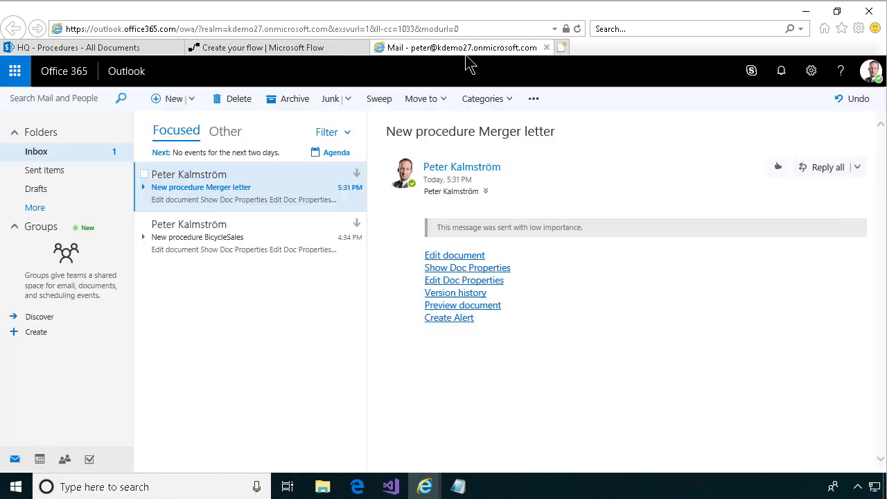
click(457, 294)
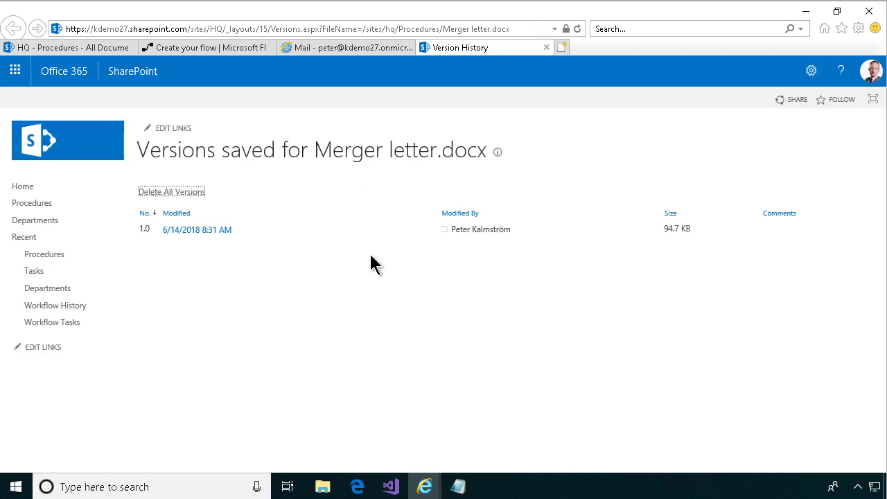
click(547, 48)
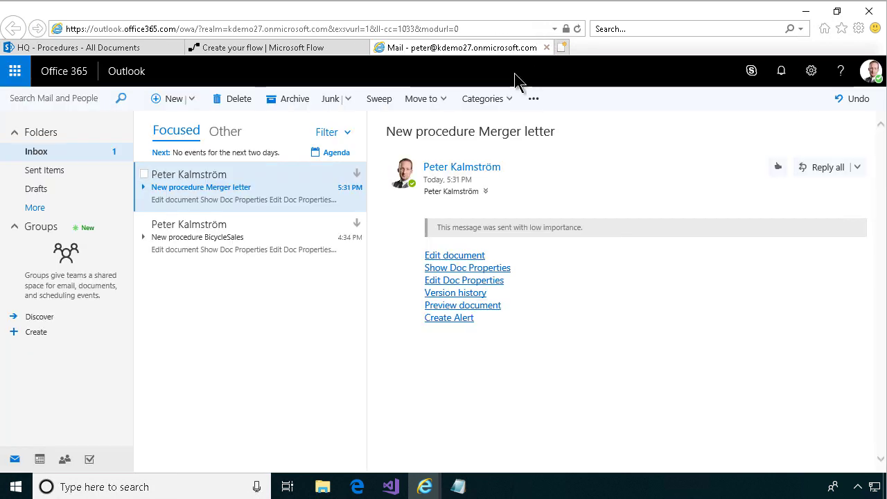
Test the Preview document link and reload its address without the extra slash before Merger letter.docx
click(462, 304)
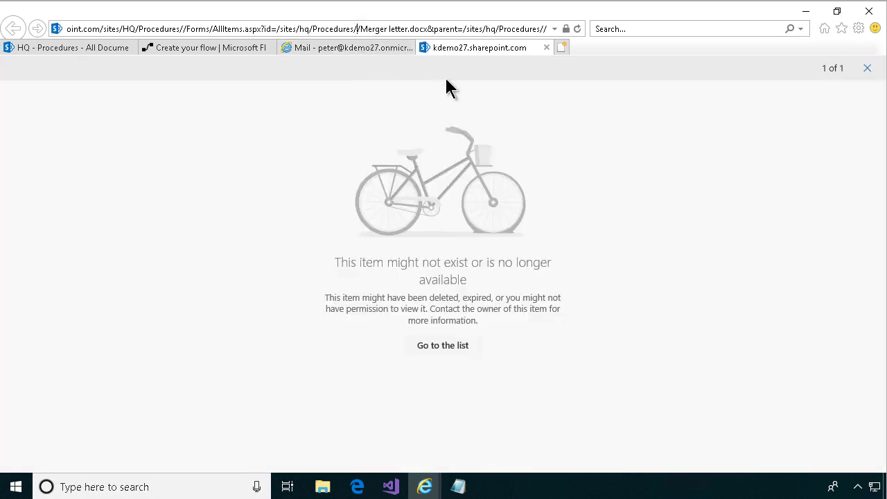
key(Delete)
key(Return)
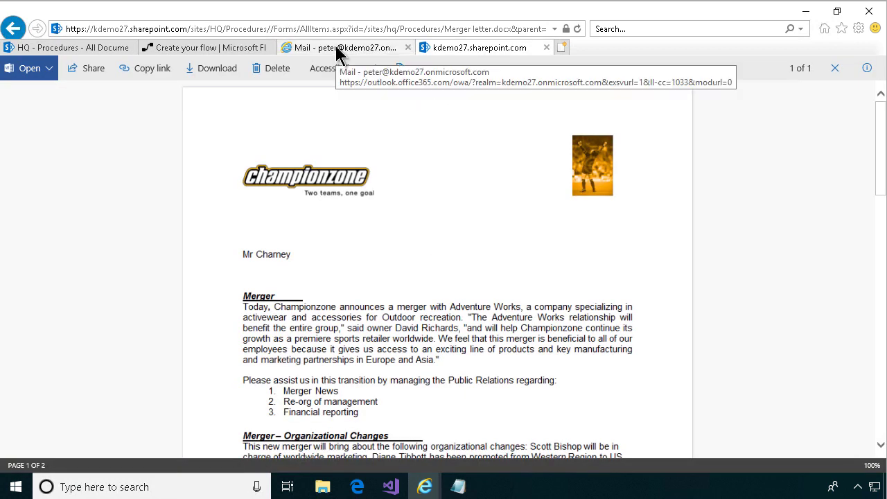
Close the document preview, test the Create Alert link in the email and close the New Alert page
click(335, 46)
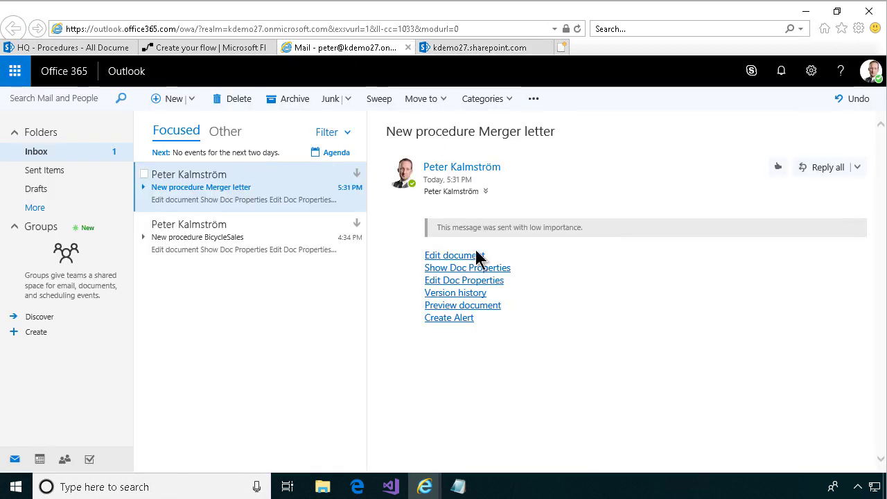
click(527, 50)
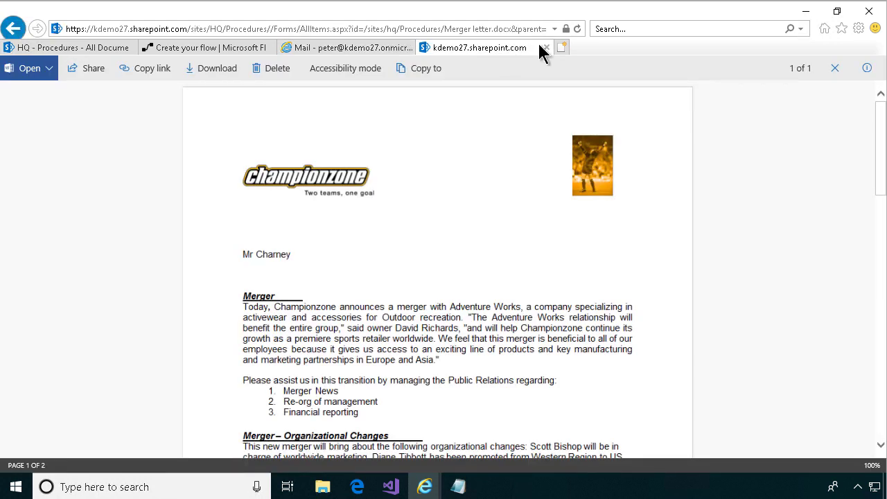
click(548, 47)
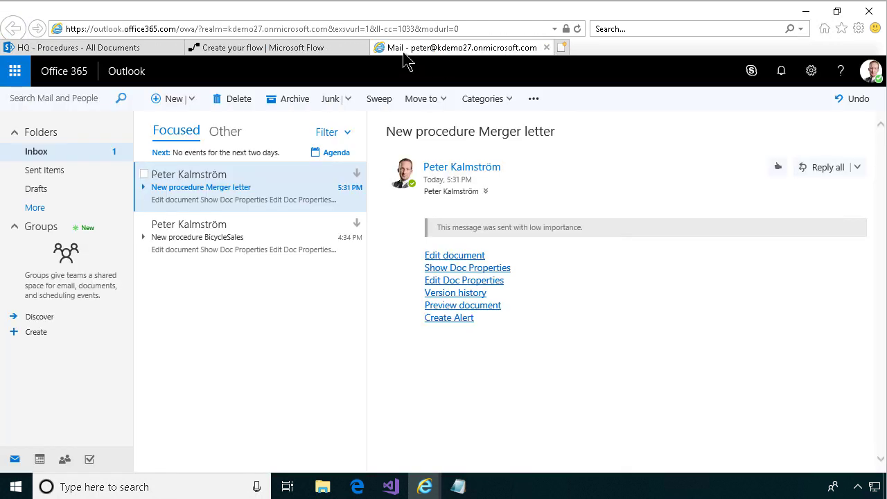
click(458, 319)
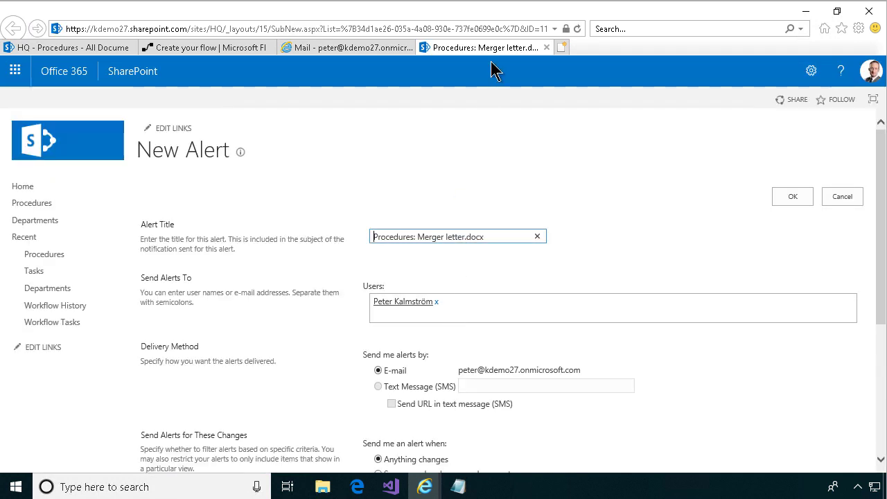
click(546, 47)
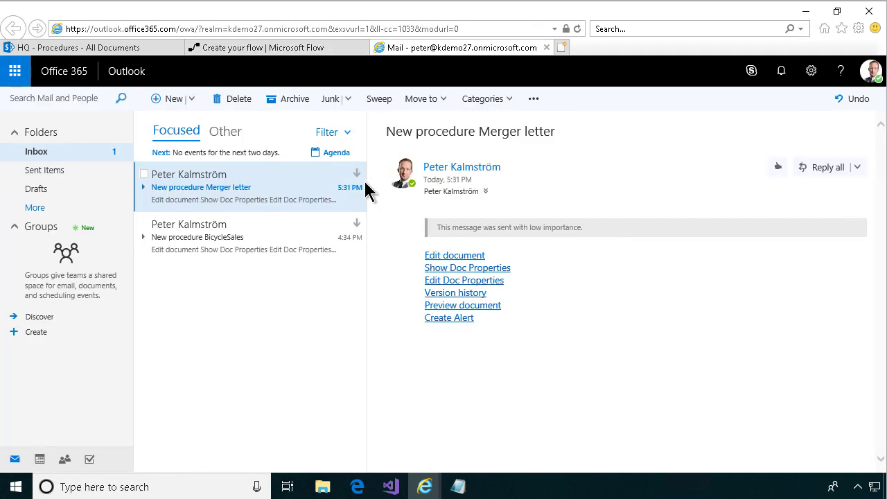
Edit the flow's email body and remove the slash between Folder path and the file name in the Preview document link
click(201, 48)
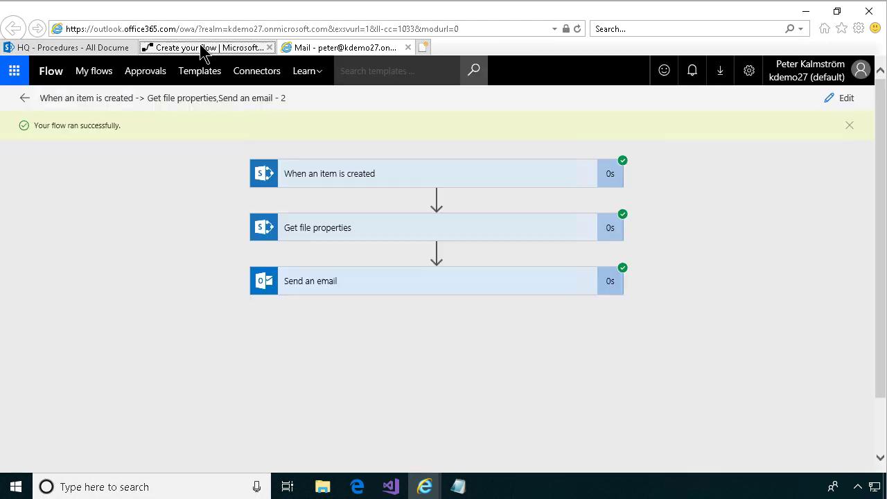
click(838, 98)
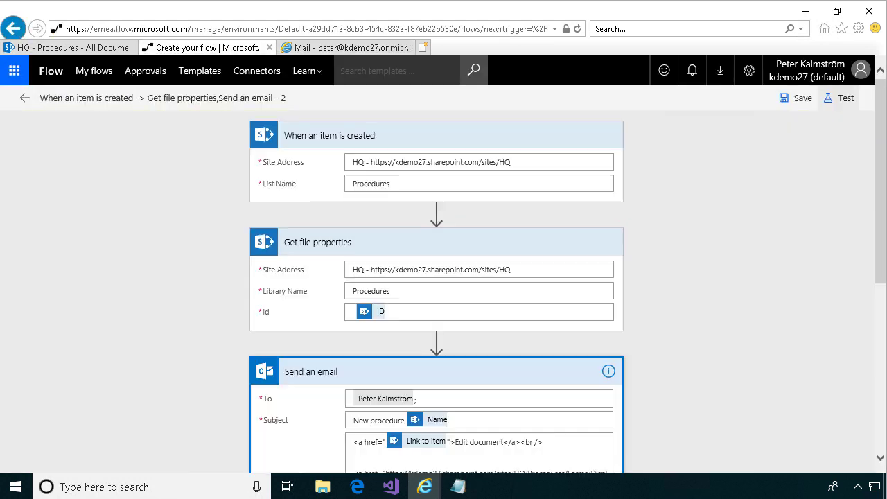
scroll(521, 398, down, 3)
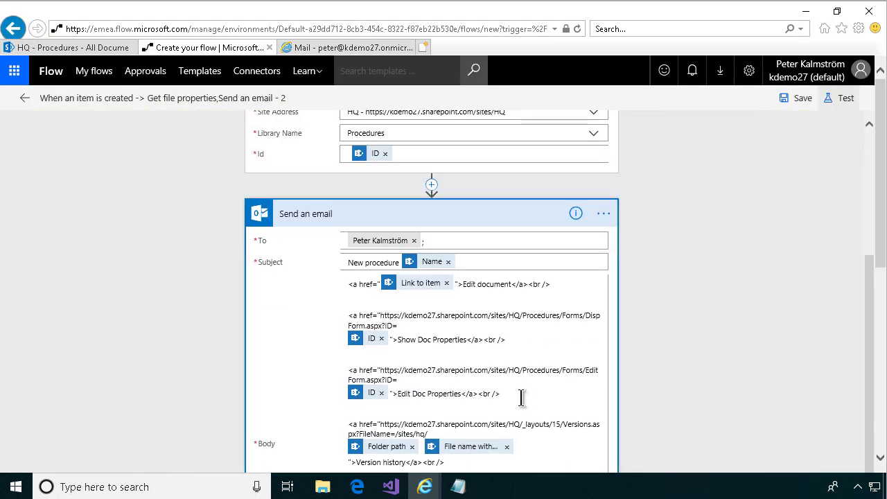
click(521, 402)
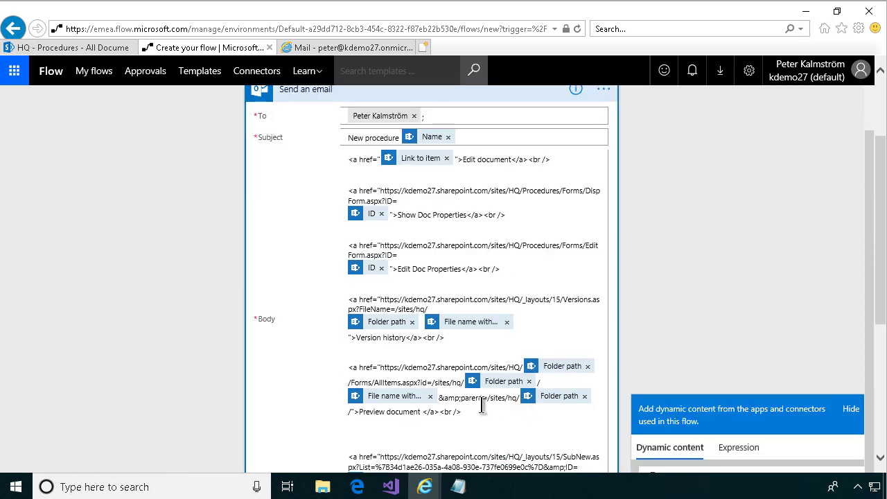
scroll(486, 415, down, 1)
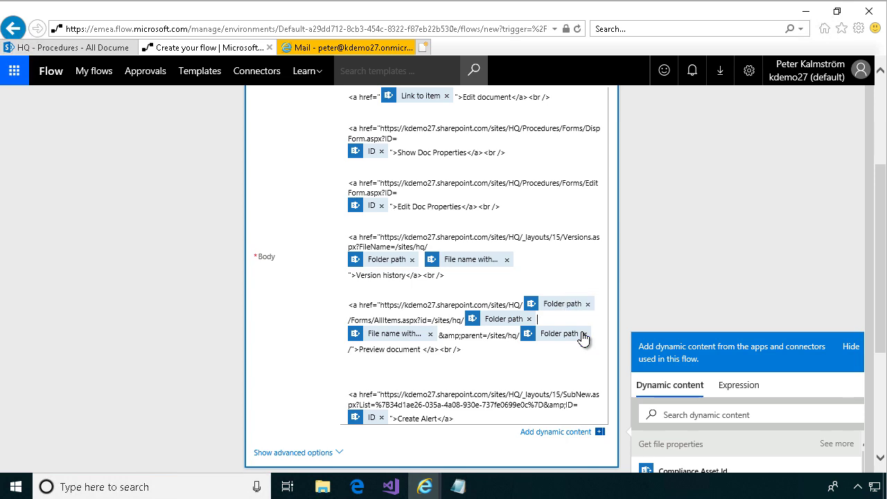
scroll(582, 336, up, 5)
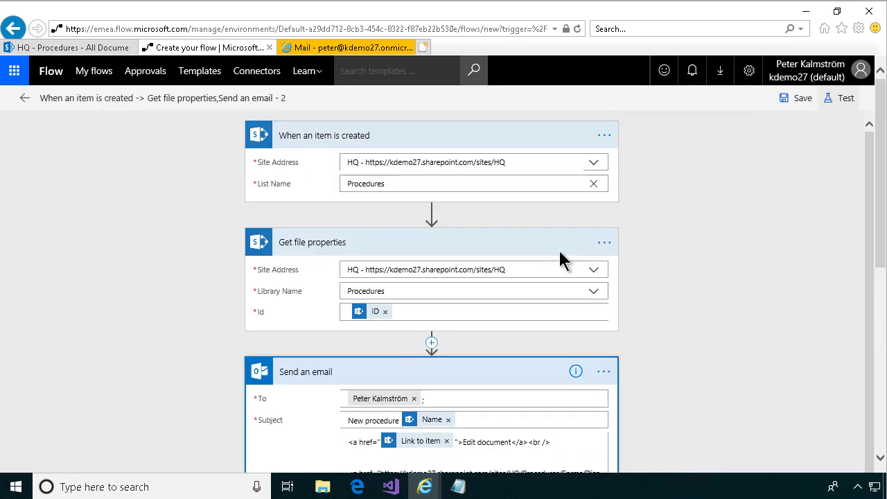
Save and test the flow using data from the previous succeeded run
click(845, 101)
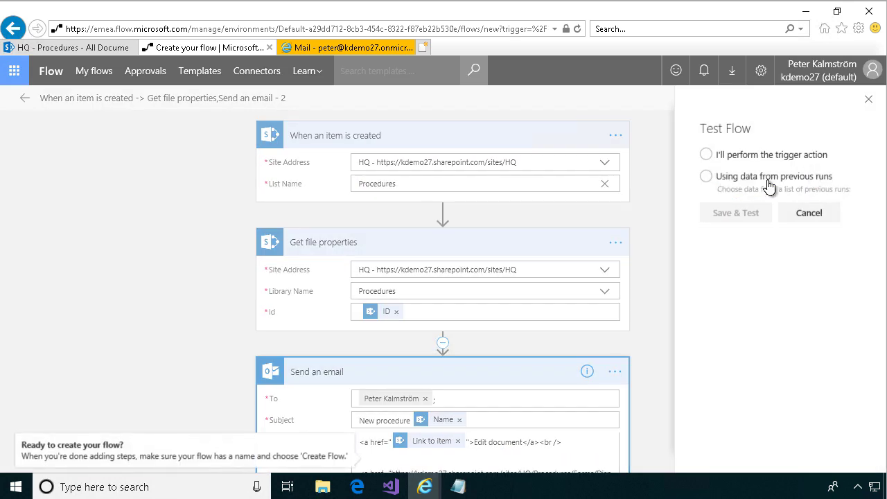
click(706, 176)
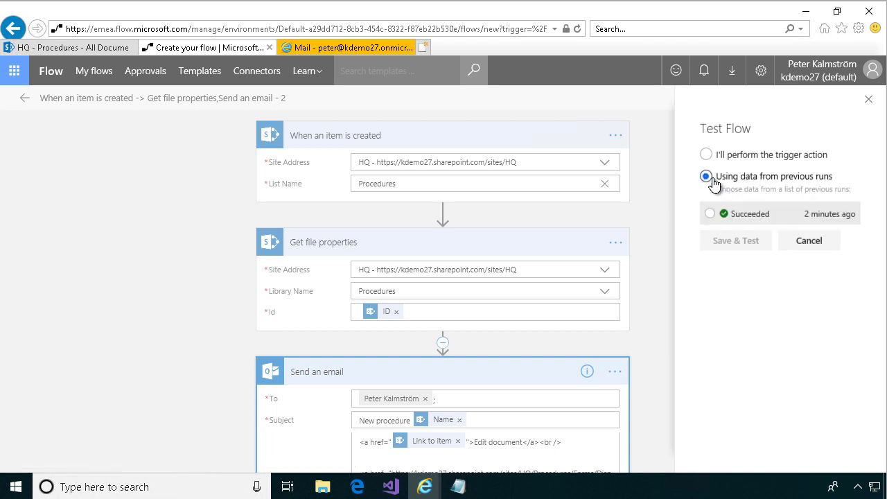
click(709, 214)
click(744, 248)
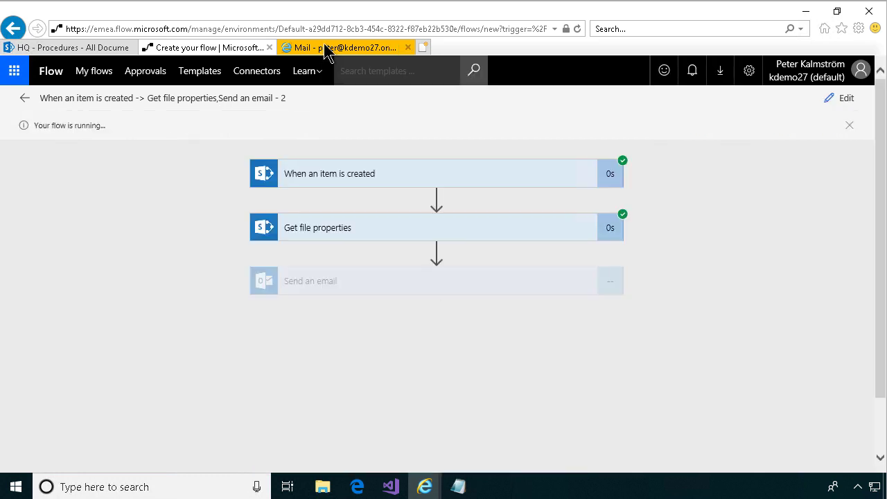
Open the newest New procedure Merger letter email, test its Preview document link and return to the inbox
click(323, 47)
click(231, 201)
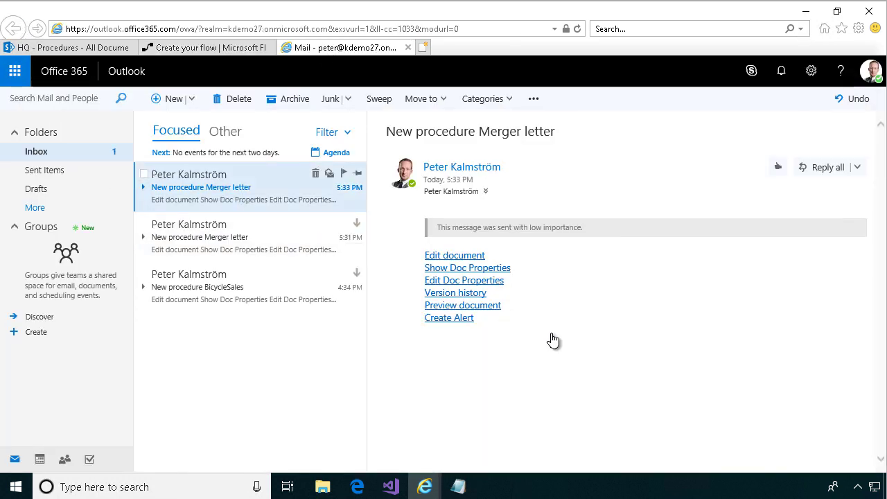
click(478, 309)
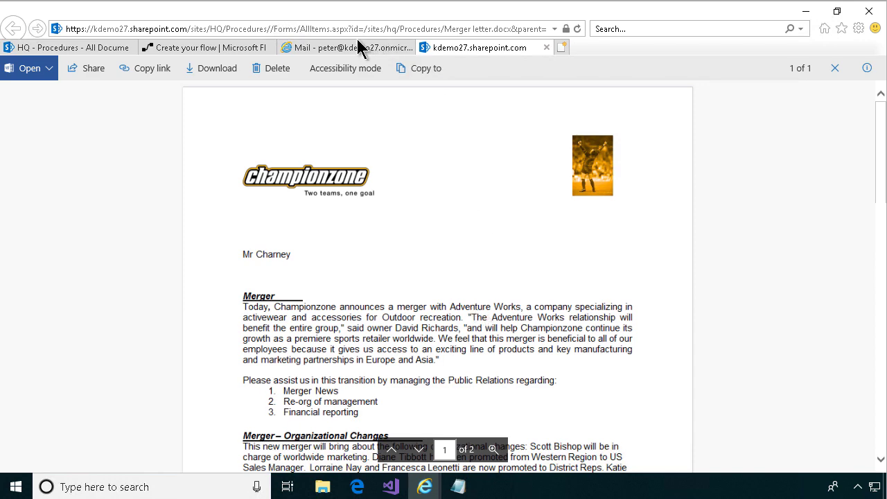
click(323, 51)
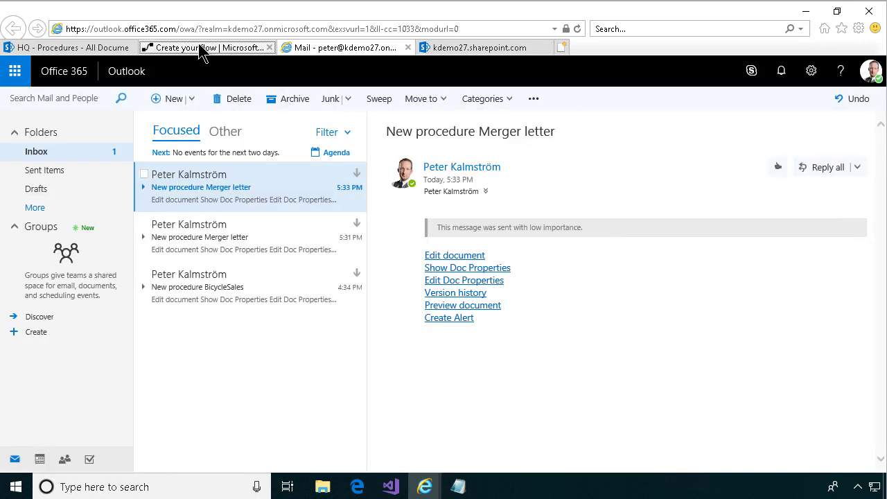
Review the flow's test run and the types of new items offered in the Procedures library, without creating anything
click(201, 48)
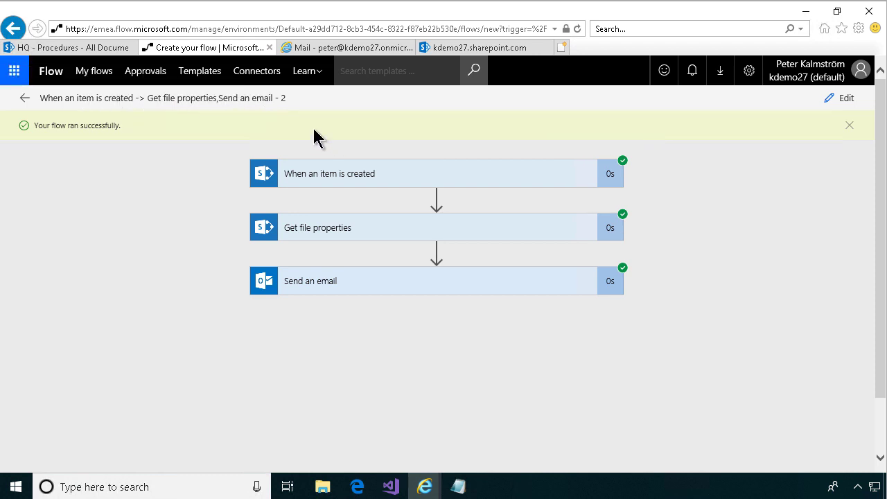
click(98, 50)
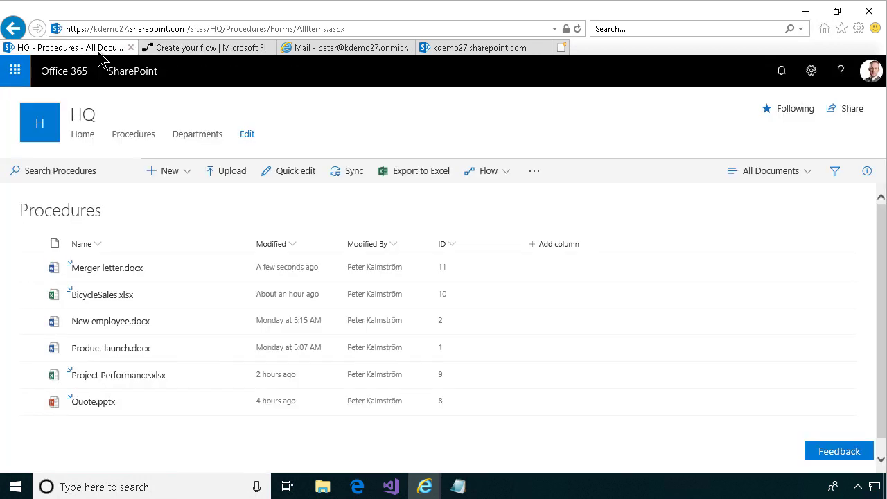
click(189, 181)
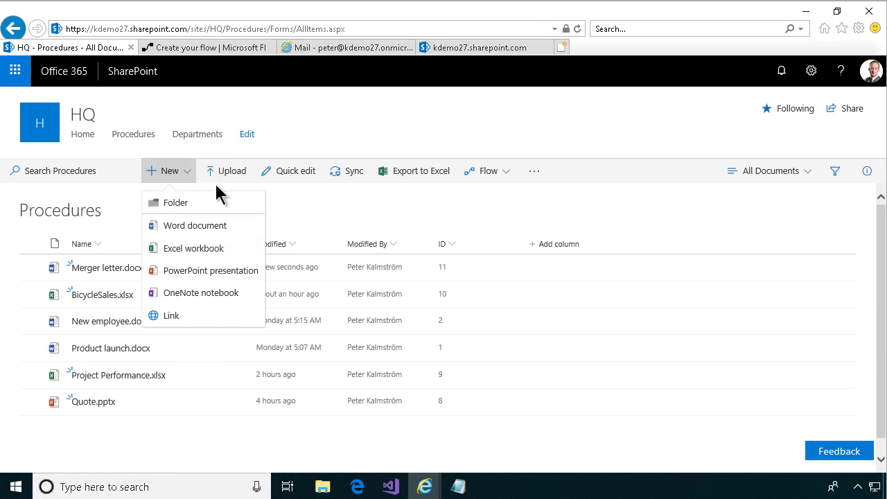
click(198, 48)
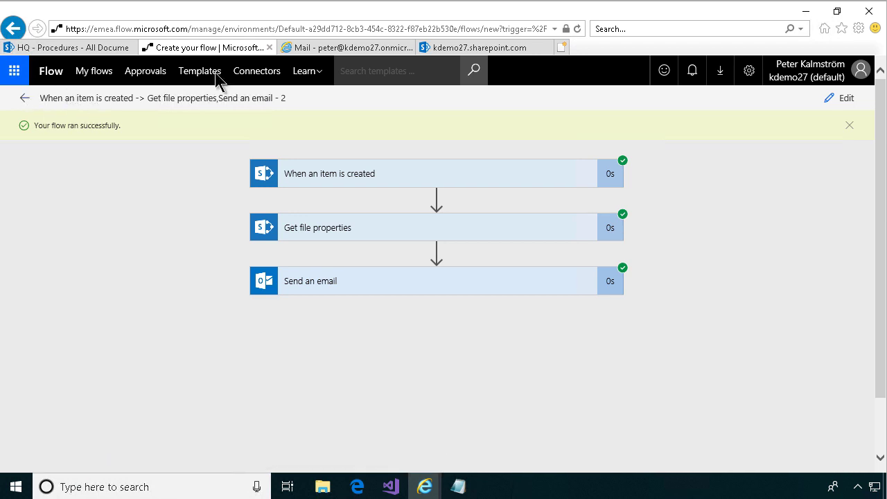
click(81, 50)
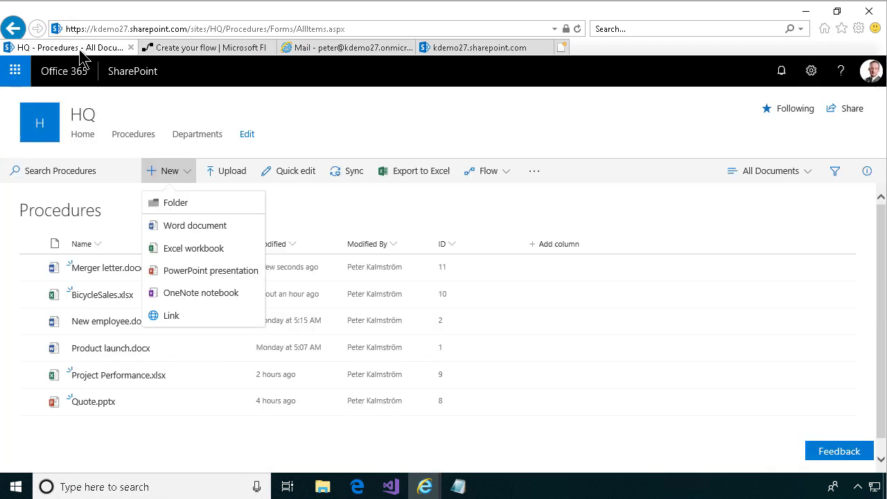
click(309, 451)
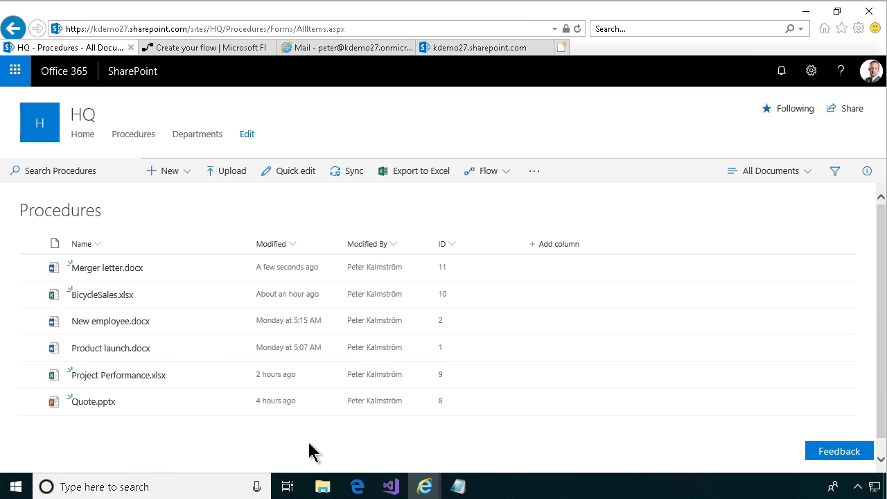